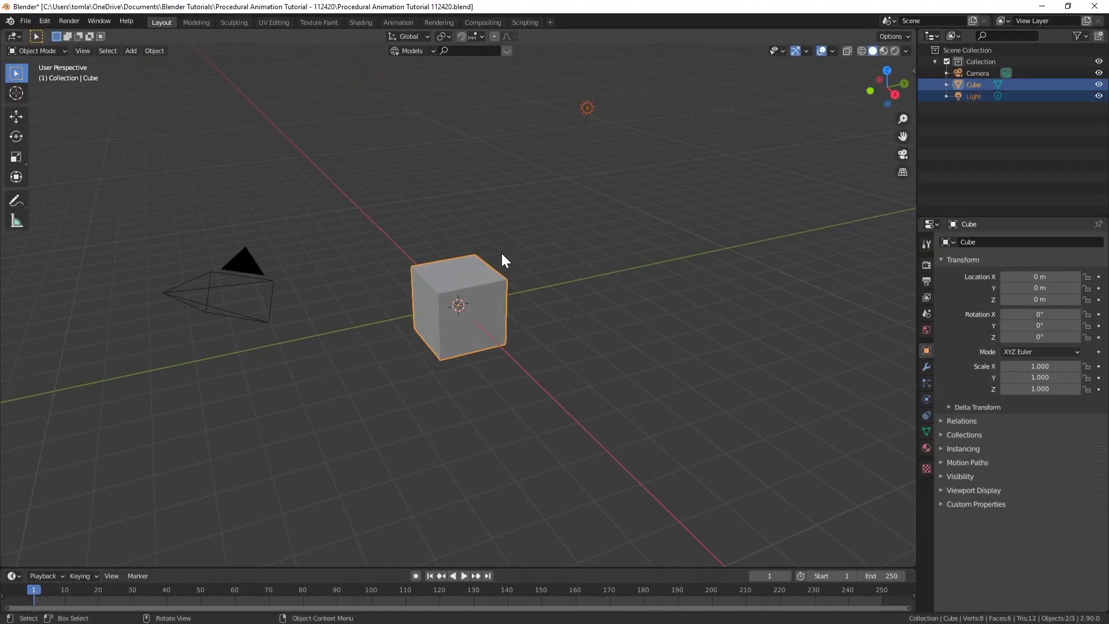
- Delete the default object and add a cylinder at the origin
key("Delete")
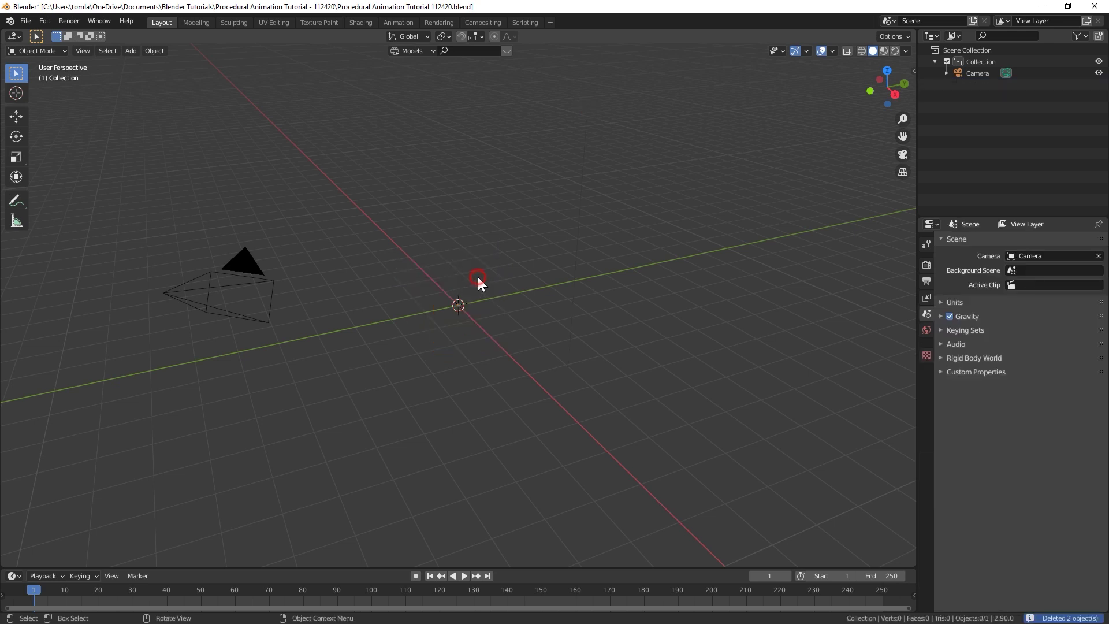
key("shift+a")
mouse_move(457, 279)
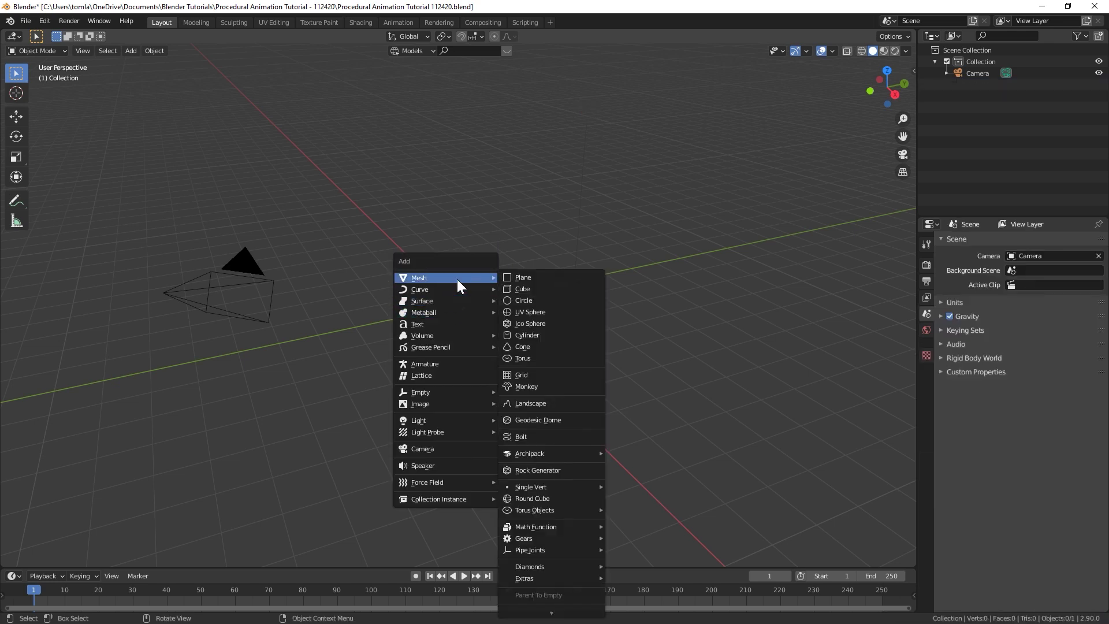
left_click(547, 335)
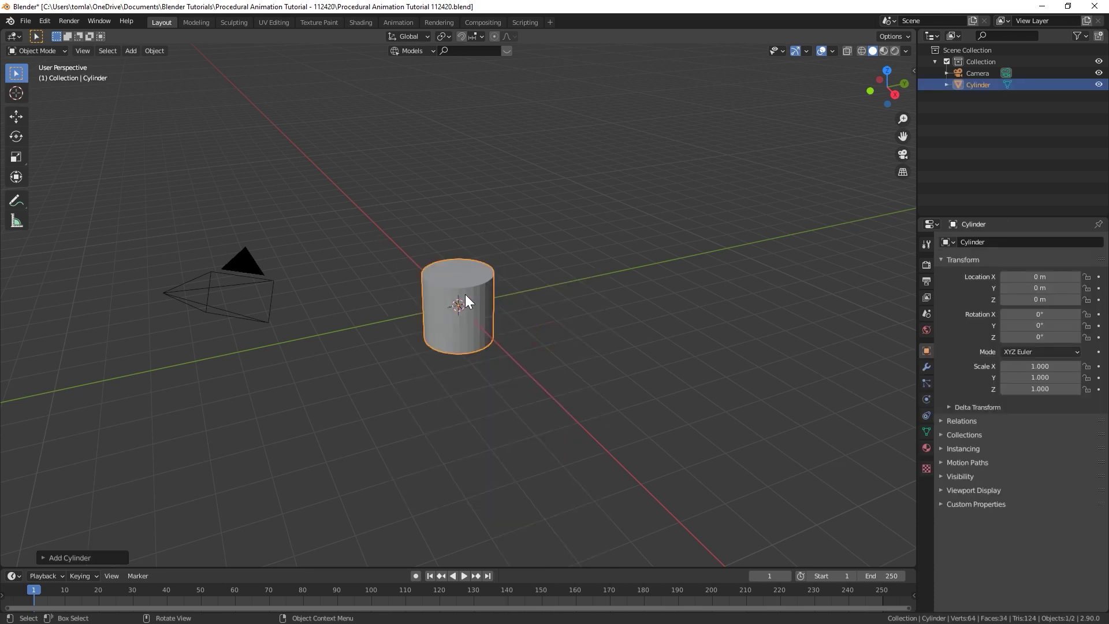
- Add a Bevel modifier to the cylinder with 0.025 m amount, limited by Angle
scroll(465, 307, "up", 5)
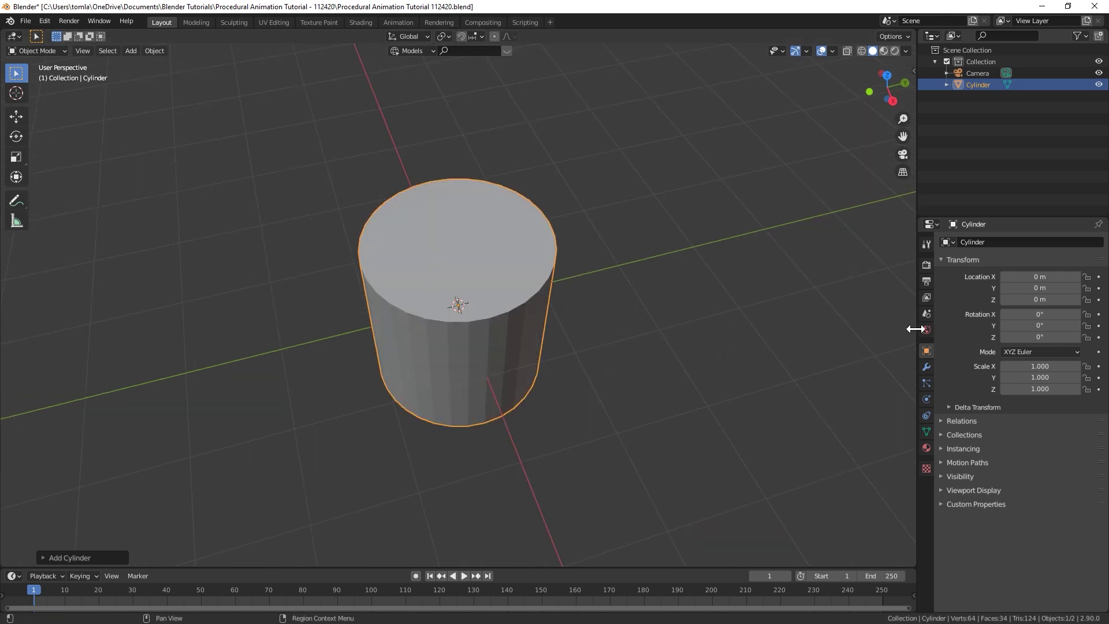
left_click(927, 367)
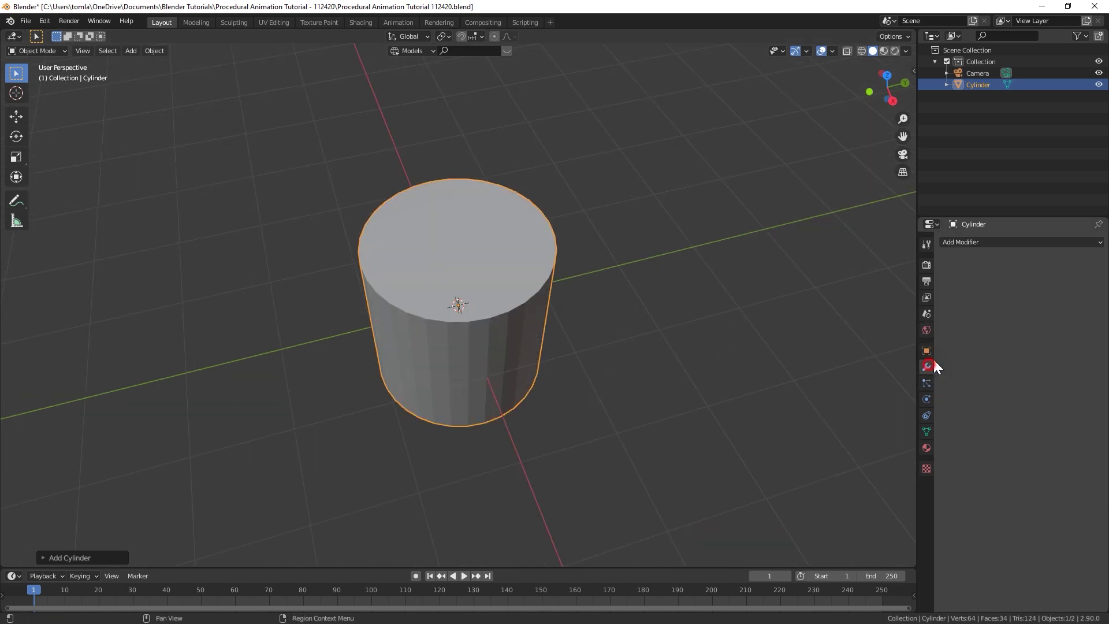
left_click(976, 243)
left_click(866, 281)
left_click(1030, 333)
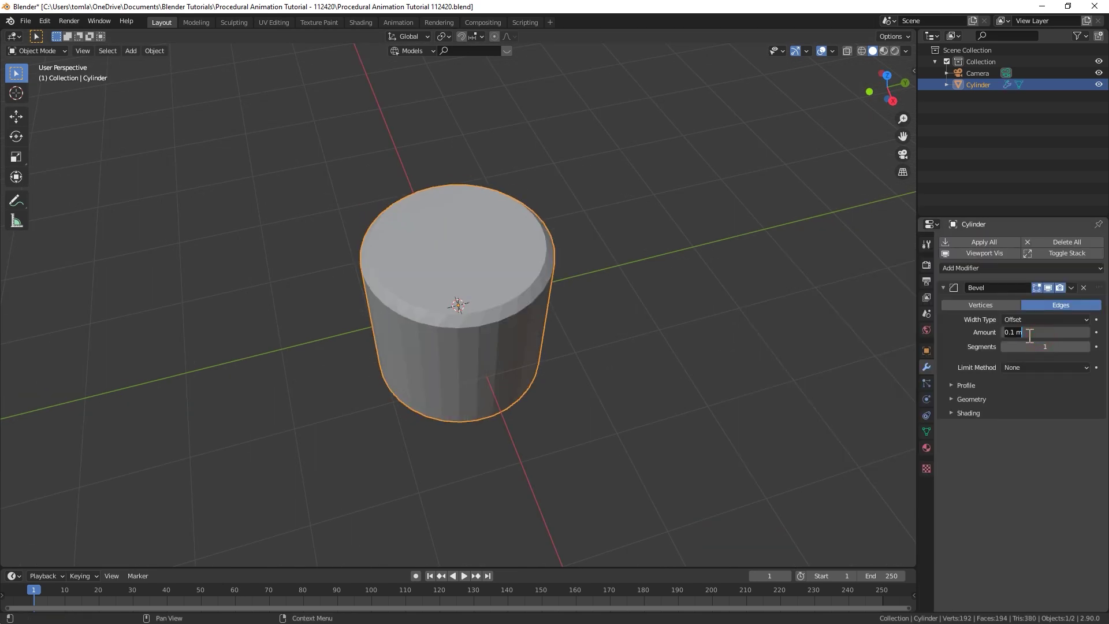
type(".025")
key("Return")
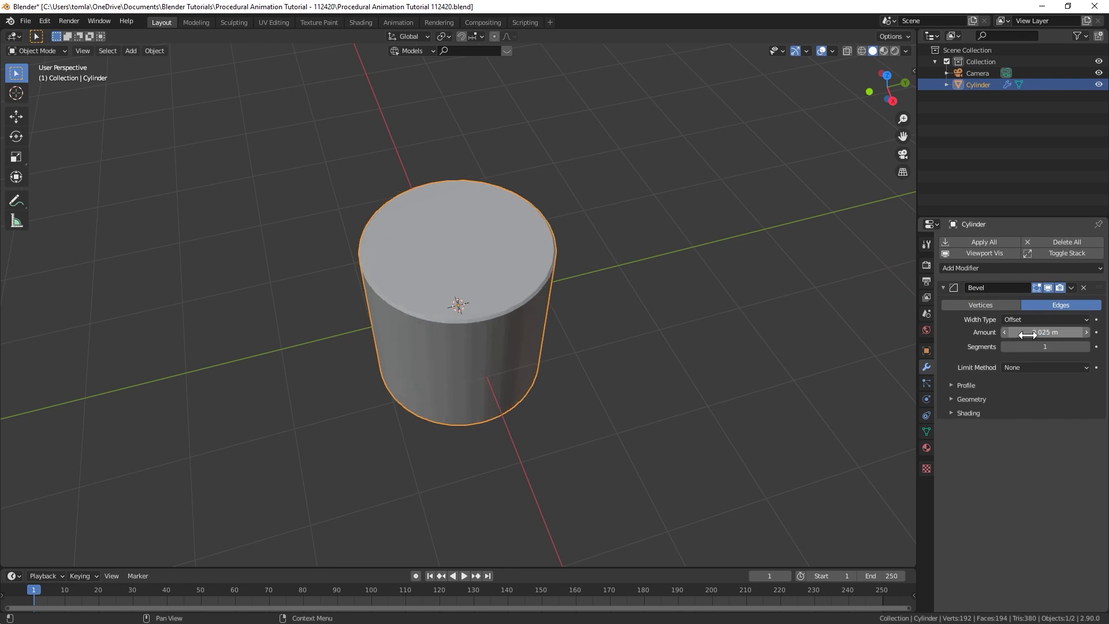
left_click(1006, 370)
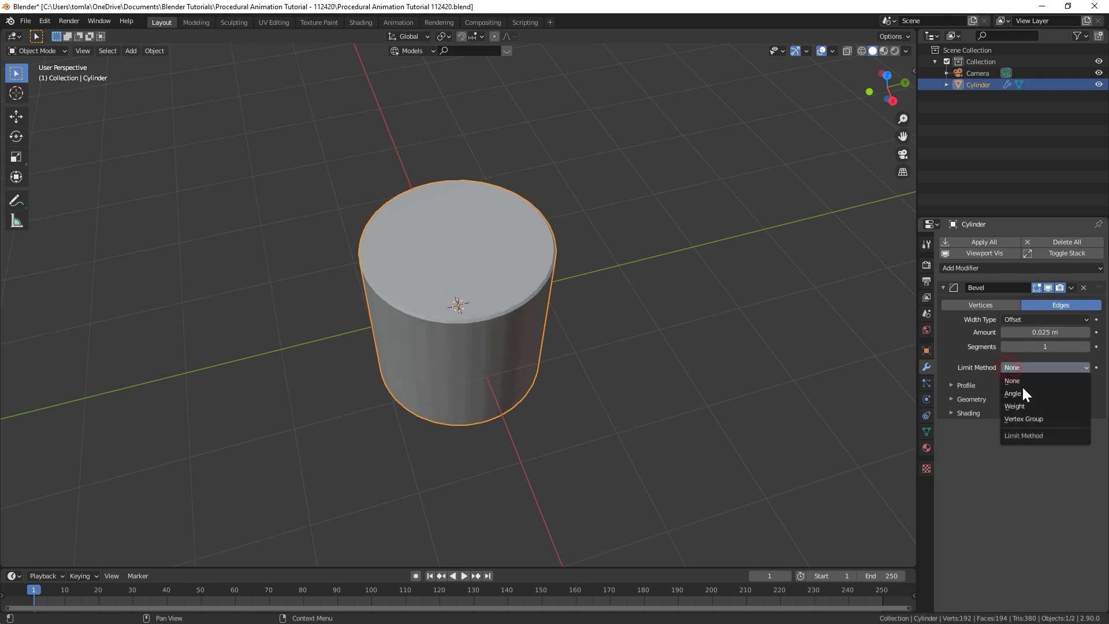
left_click(1027, 392)
- Shade the cylinder smooth and set the bevel to 5 segments
right_click(500, 285)
left_click(500, 284)
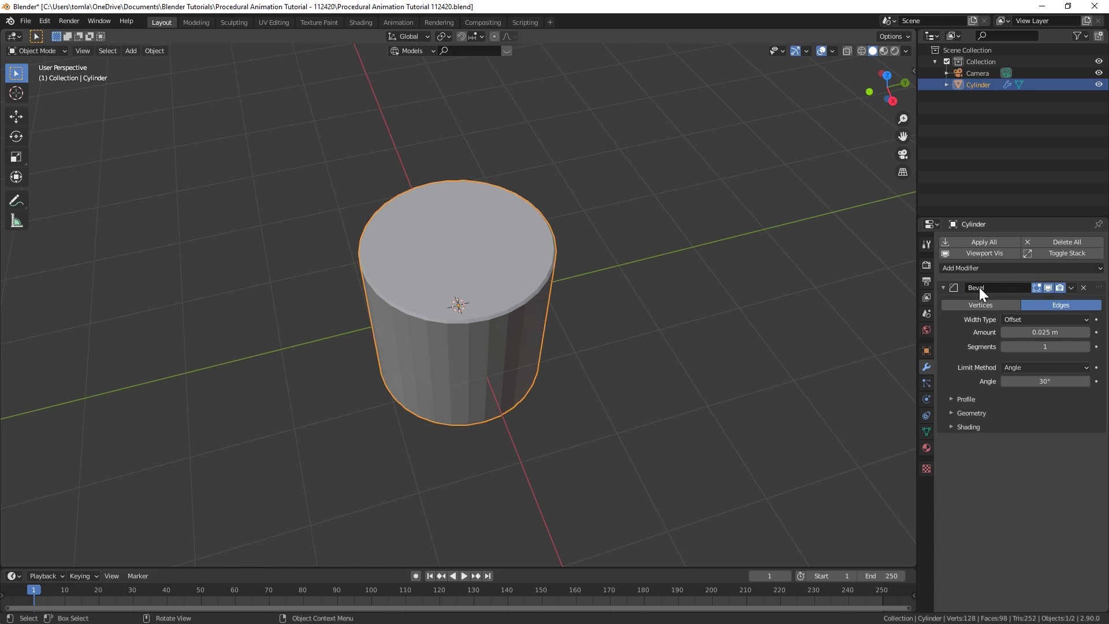
left_click(1044, 346)
type("5")
key("Return")
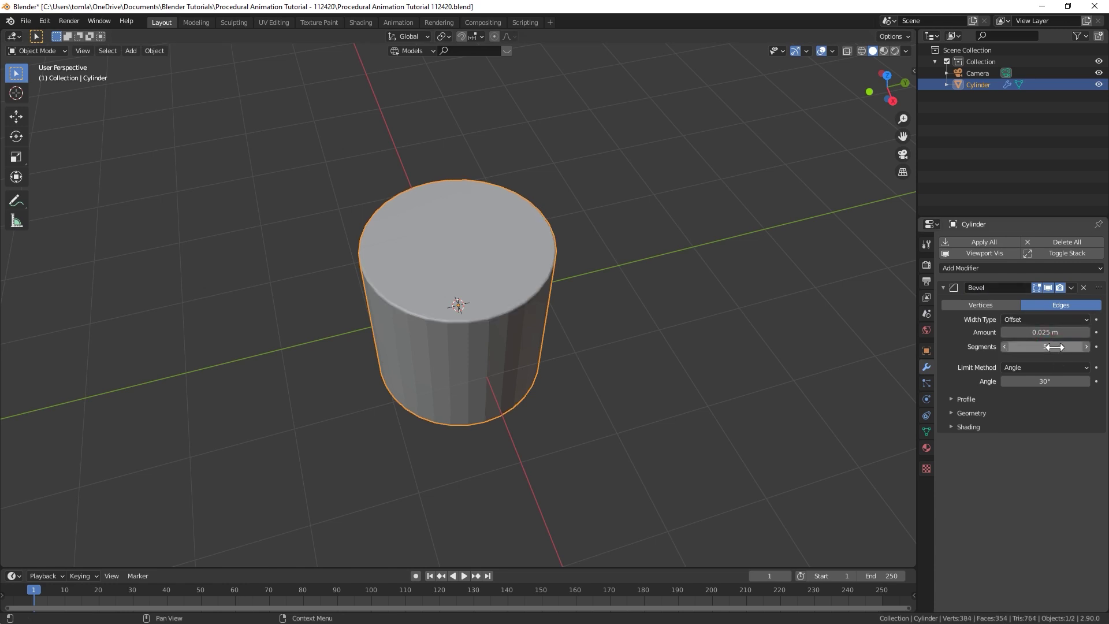
right_click(524, 279)
left_click(515, 280)
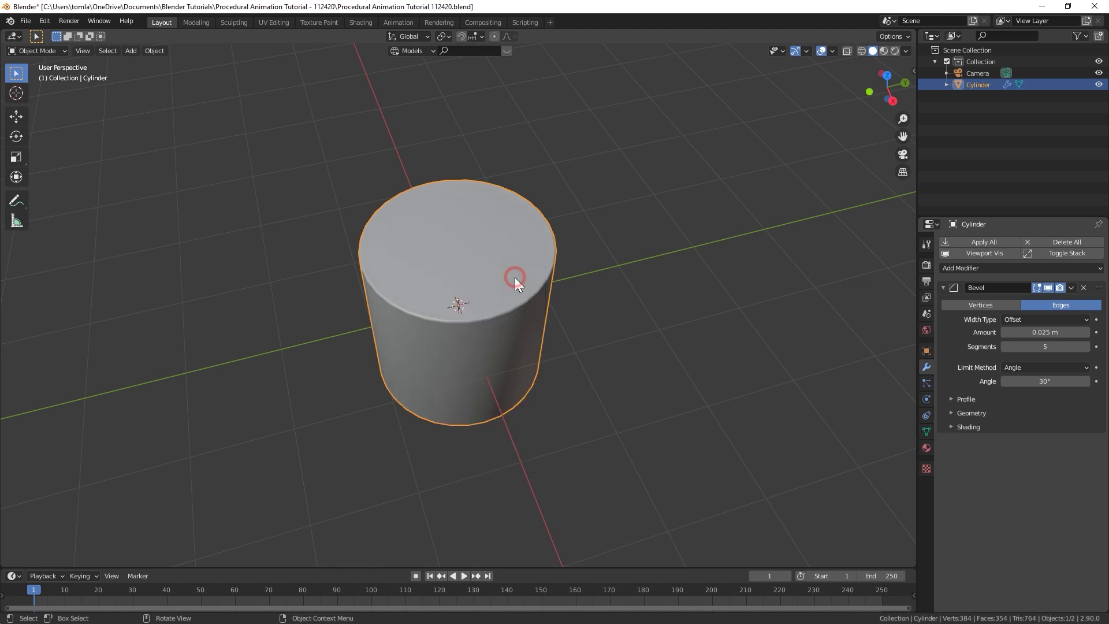
- Add a circle mesh at the origin and scale it slightly
key("shift+a")
mouse_move(503, 286)
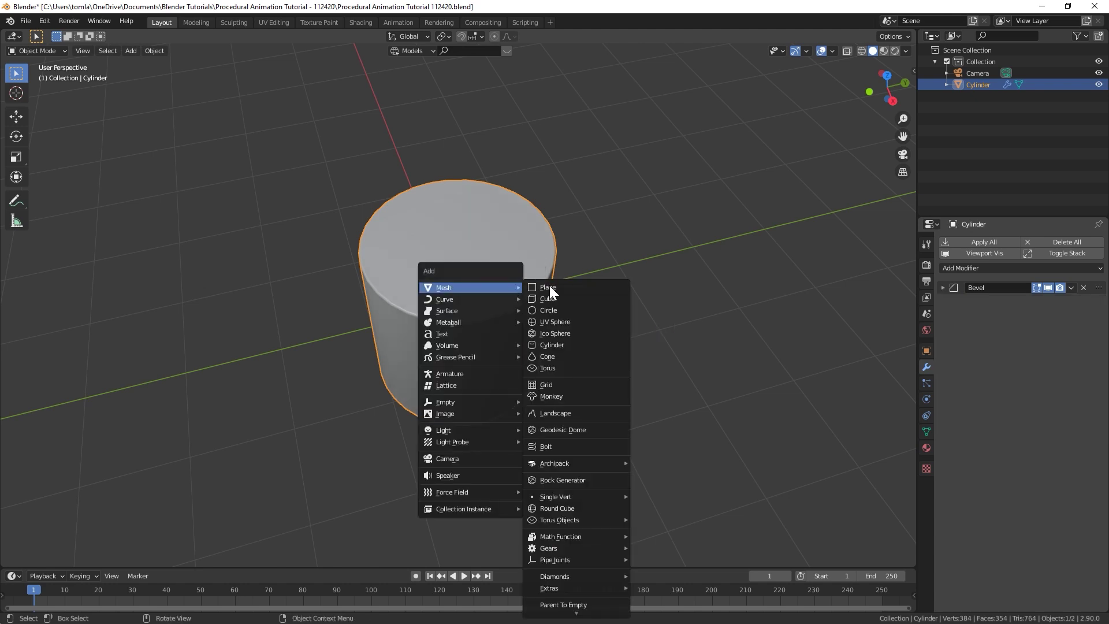
left_click(557, 309)
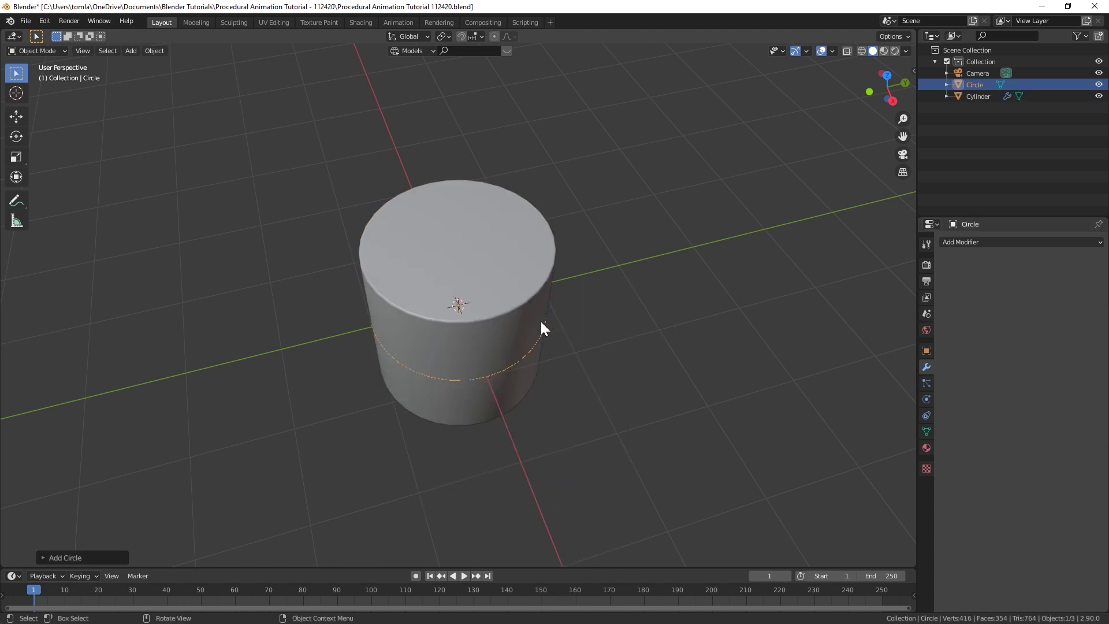
left_click(44, 555)
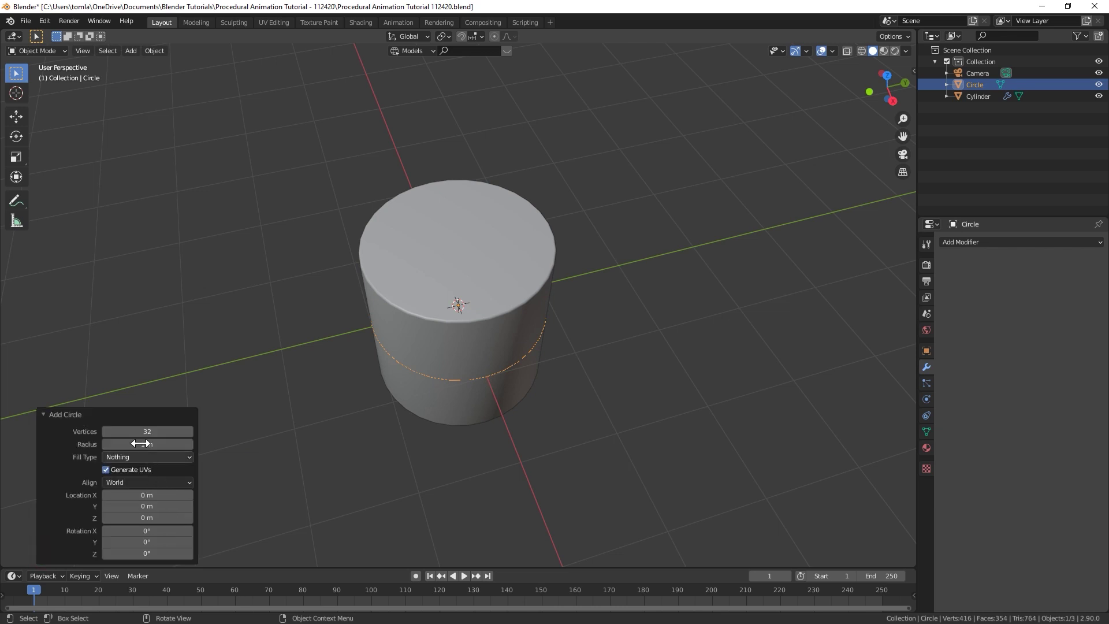
key("s")
left_click(584, 335)
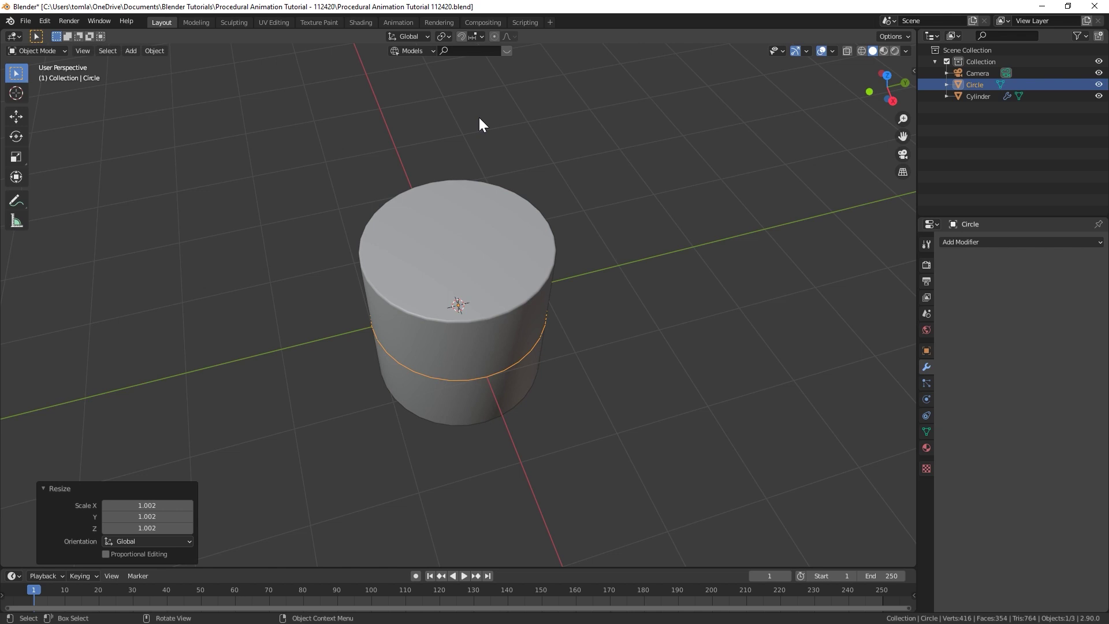
- Enable face snapping and move the circle up along Z onto the cylinder top
left_click(461, 36)
left_click(477, 36)
left_click(448, 105)
key("g")
key("z")
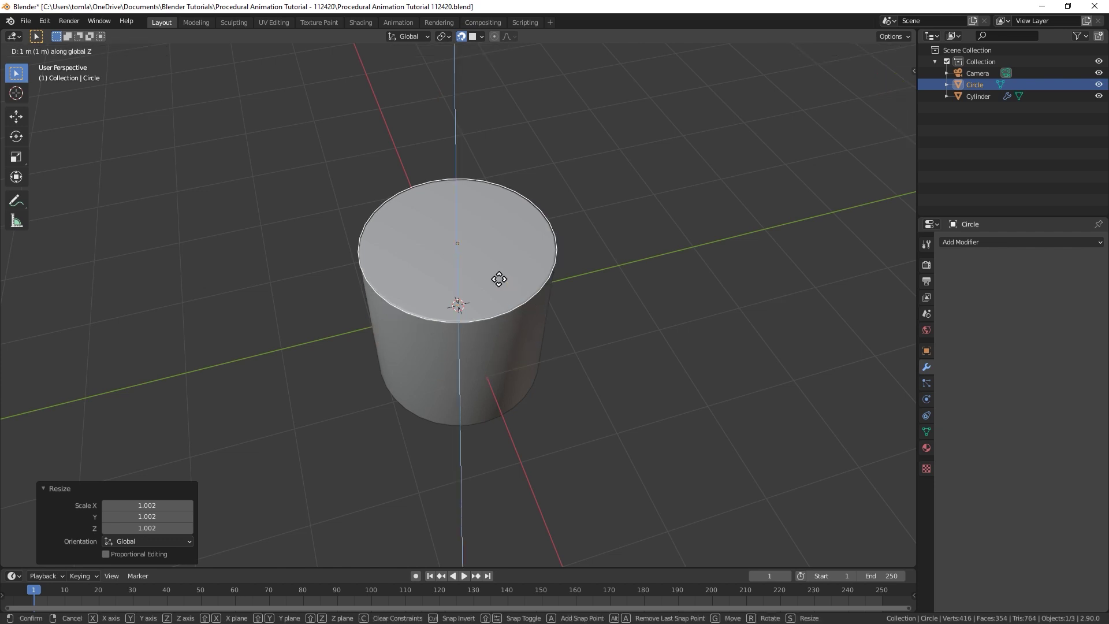
left_click(485, 257)
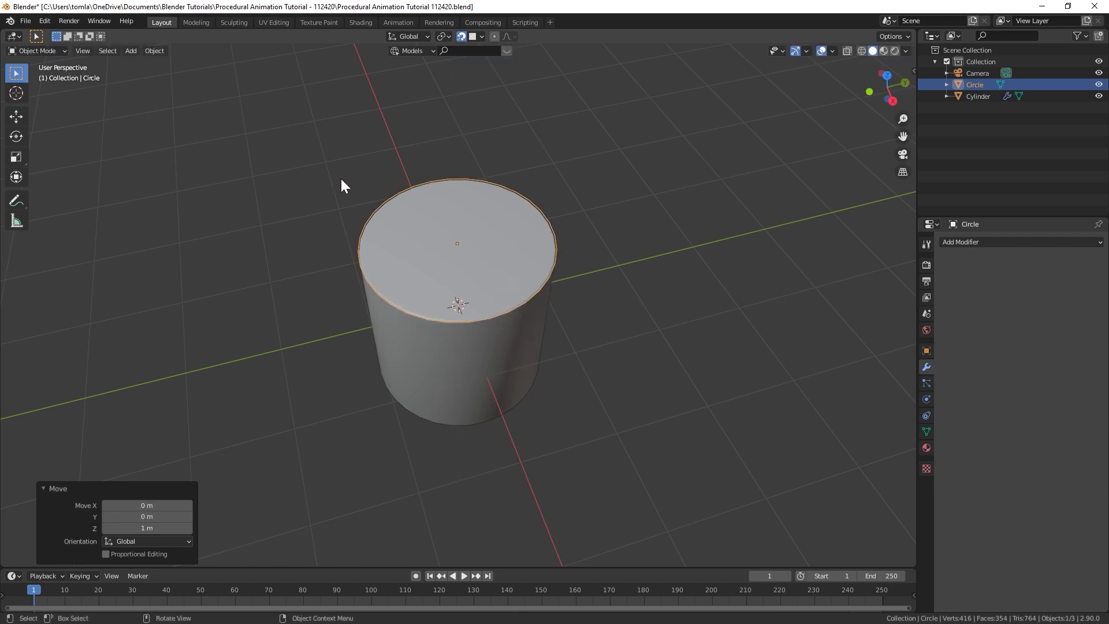
mouse_move(518, 281)
middle_mouse_down()
mouse_move(473, 248)
mouse_move(527, 260)
mouse_move(511, 282)
middle_mouse_up()
- With snapping off, extrude the circle's ring and scale it outward into a flat rim
key("Tab")
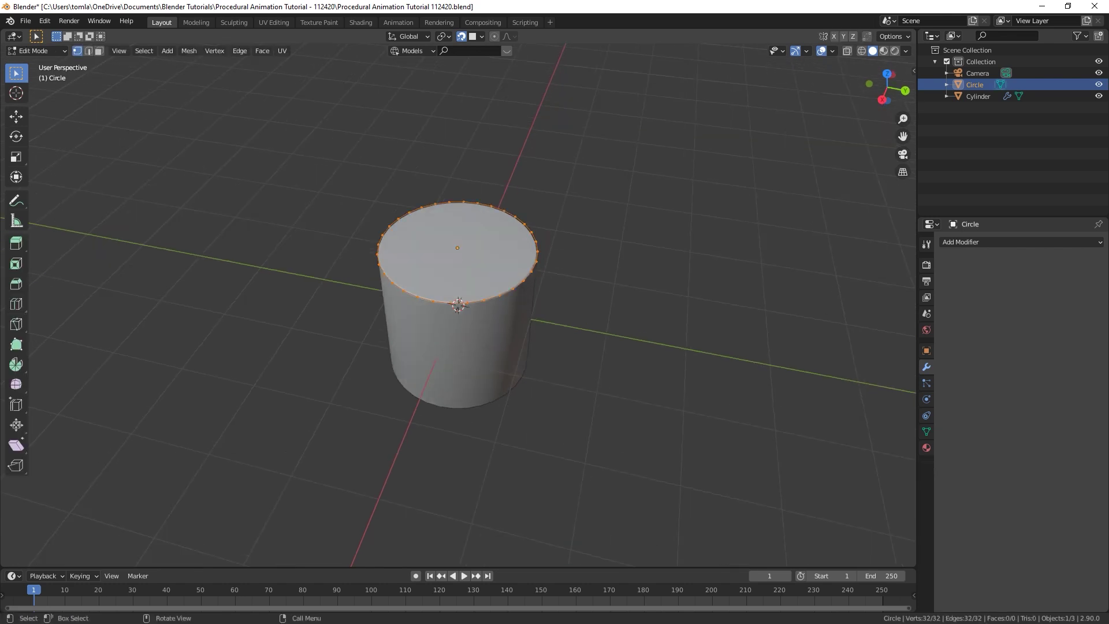
key("s")
key("Escape")
left_click(460, 35)
key("e")
key("Escape")
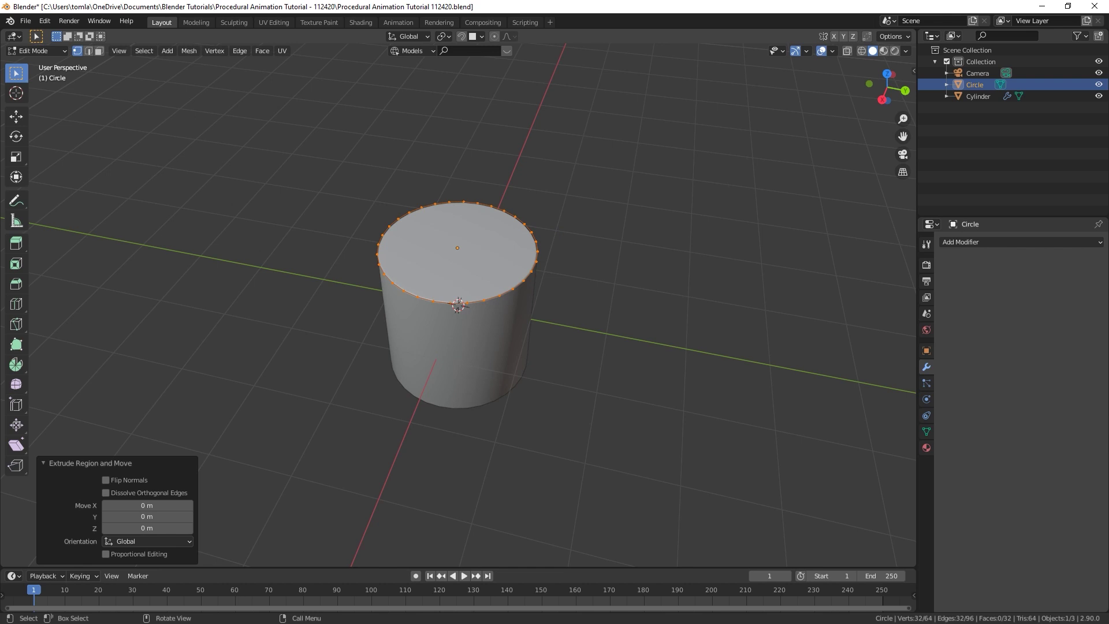
key("s")
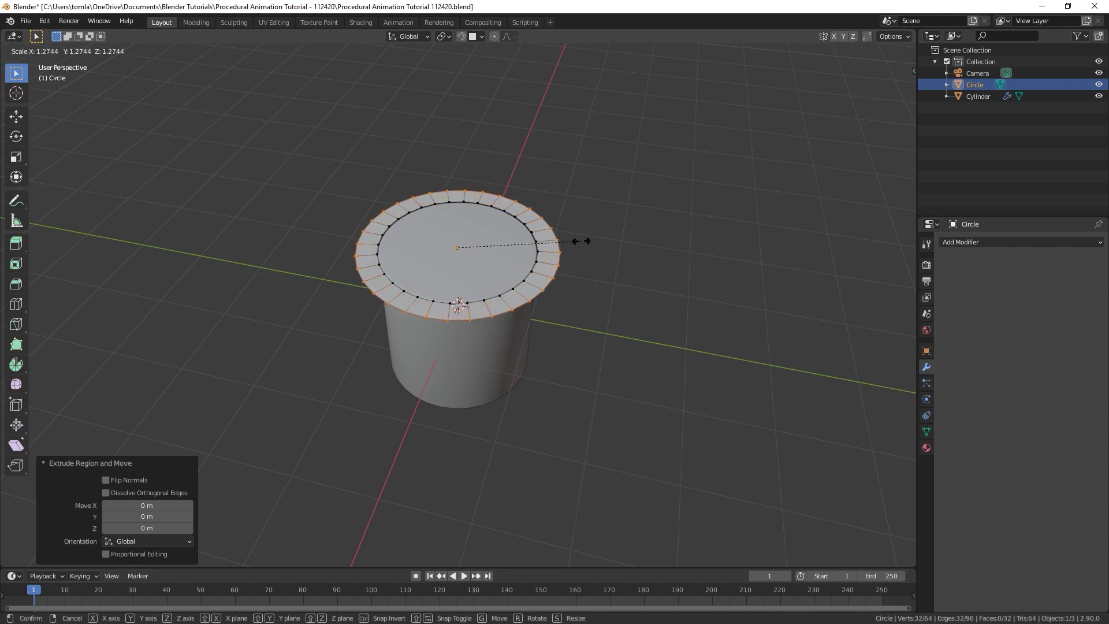
left_click(582, 240)
- Add a Solidify modifier with 2 m thickness to the circle
key("Tab")
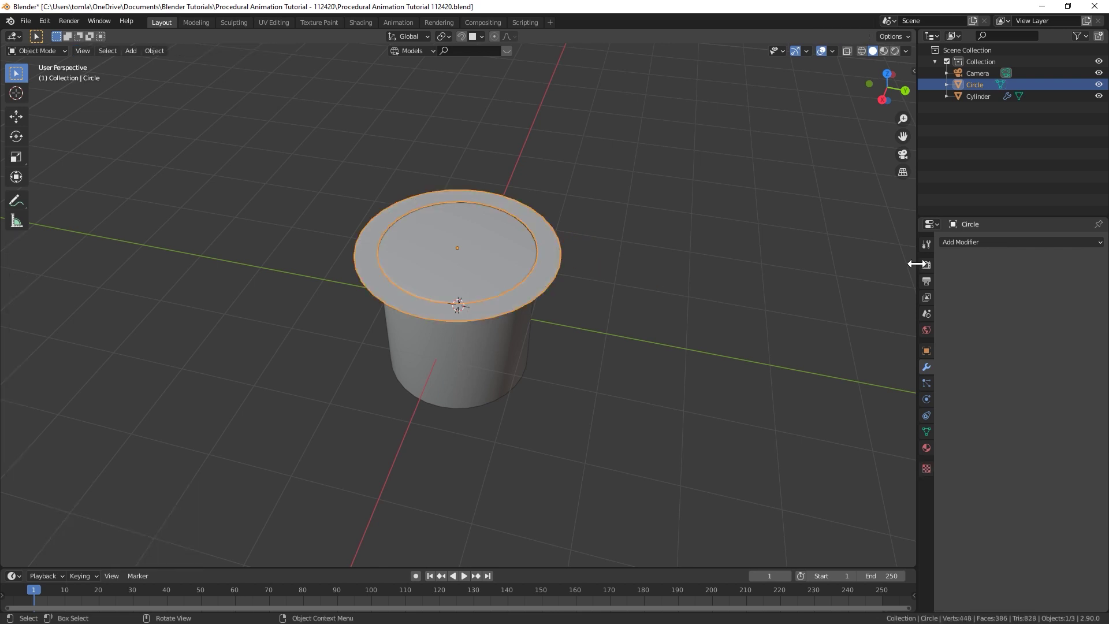
left_click(969, 244)
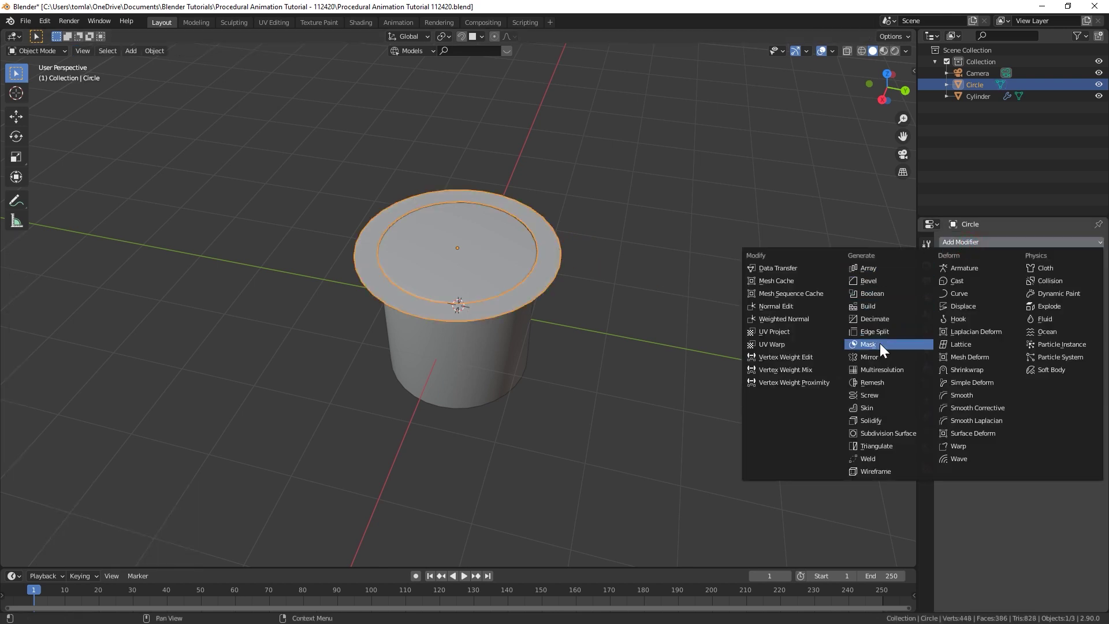
left_click(890, 416)
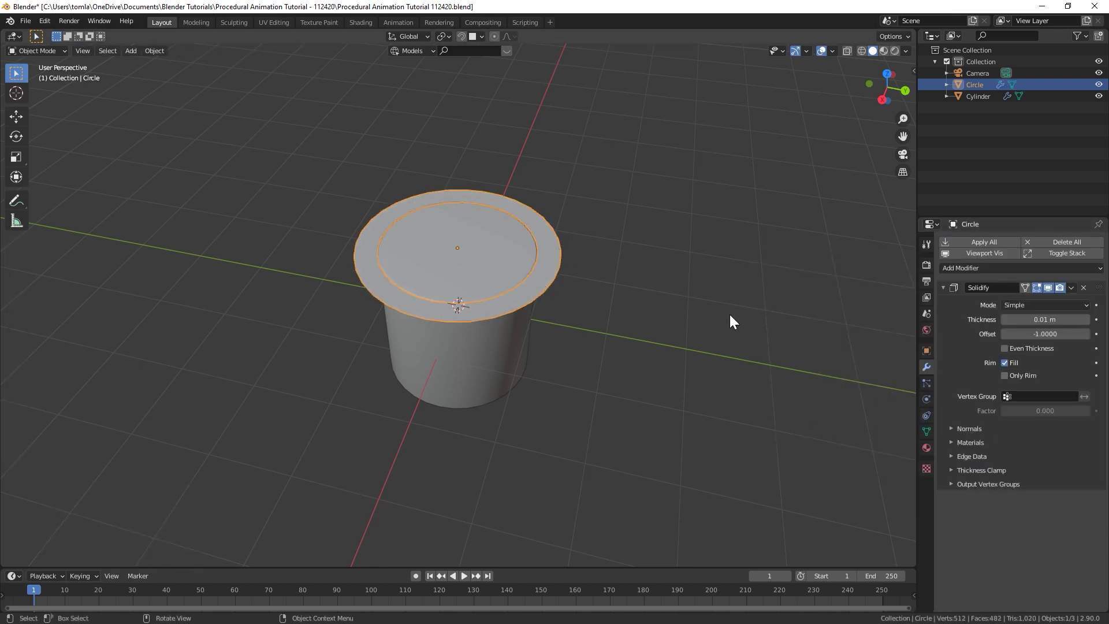
double_click(1040, 318)
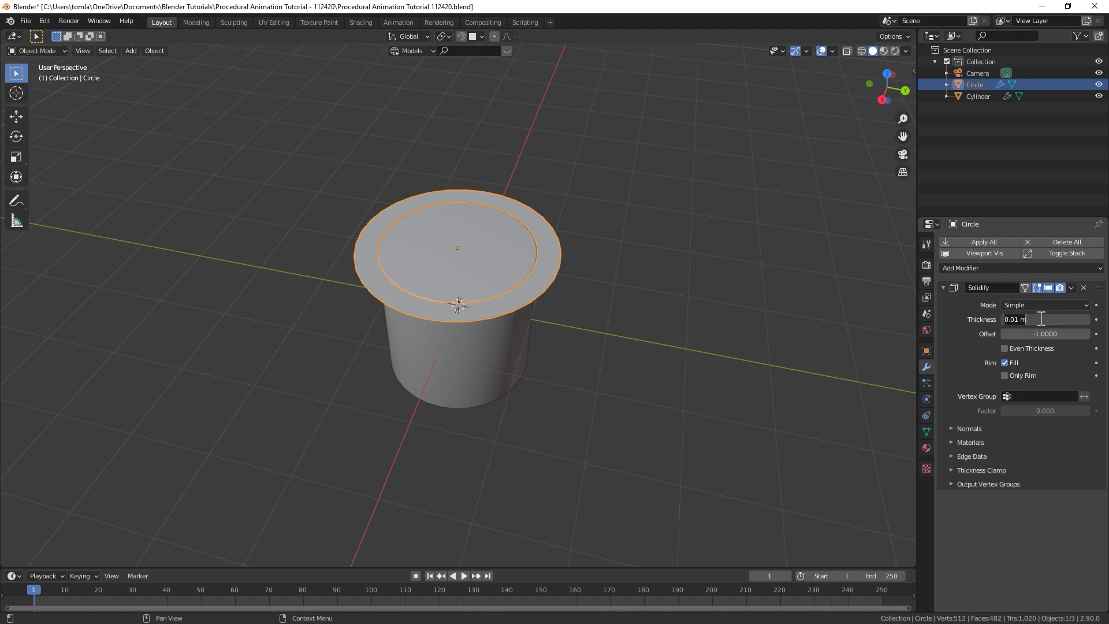
type("2")
key("Return")
middle_click_drag(611, 282, 440, 417)
middle_click_drag(447, 269, 458, 371)
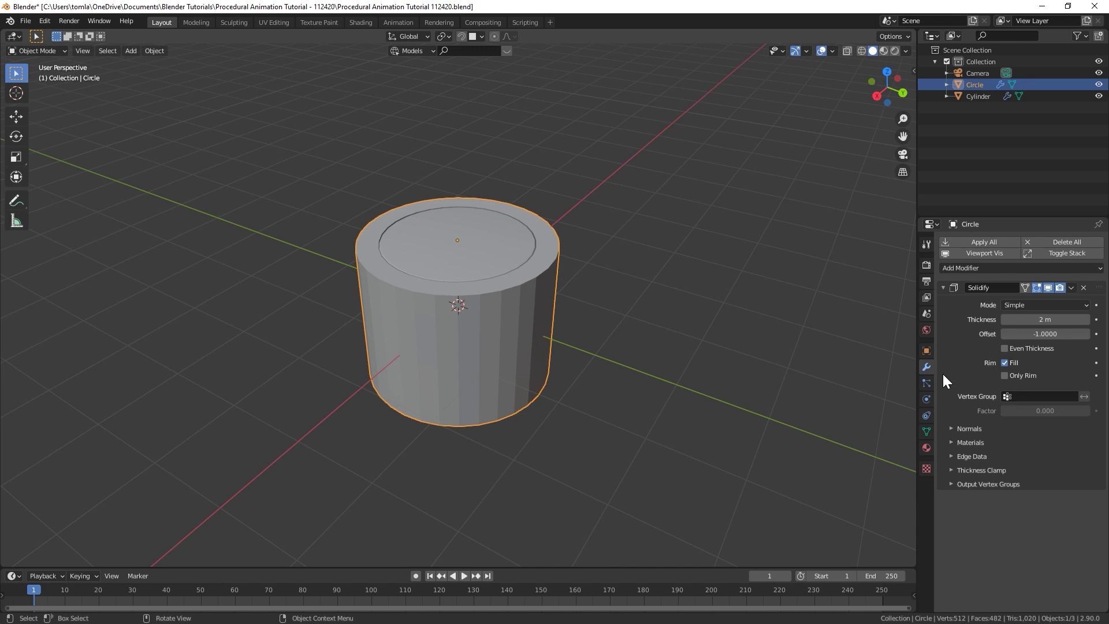
left_click(943, 287)
- Add a Bevel modifier to the circle with 0.025 m amount, limited by Angle
left_click(959, 268)
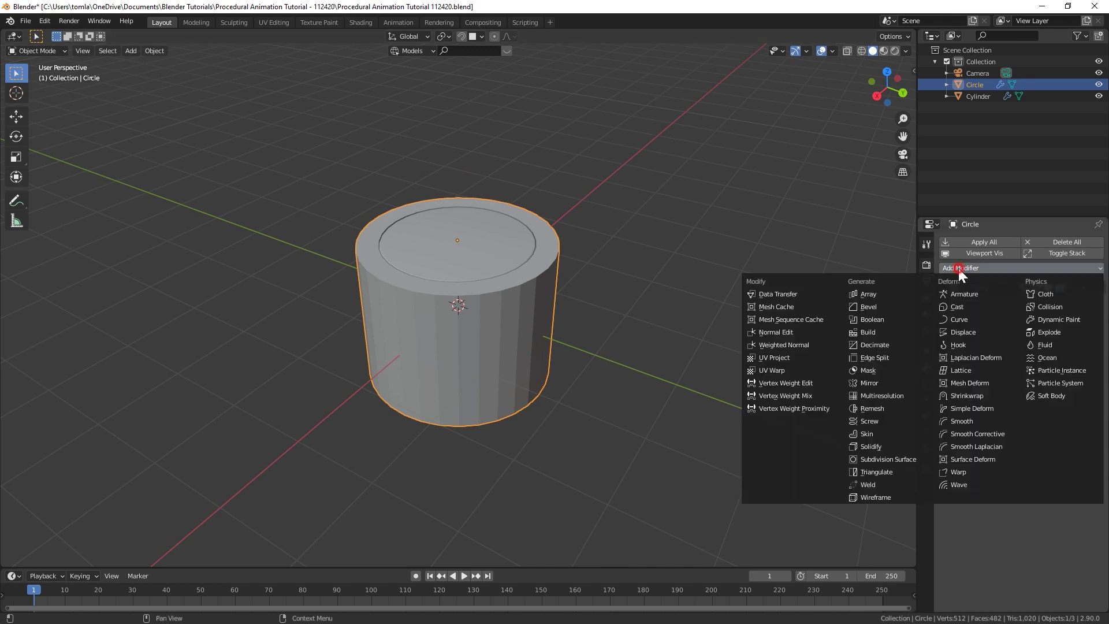
left_click(897, 303)
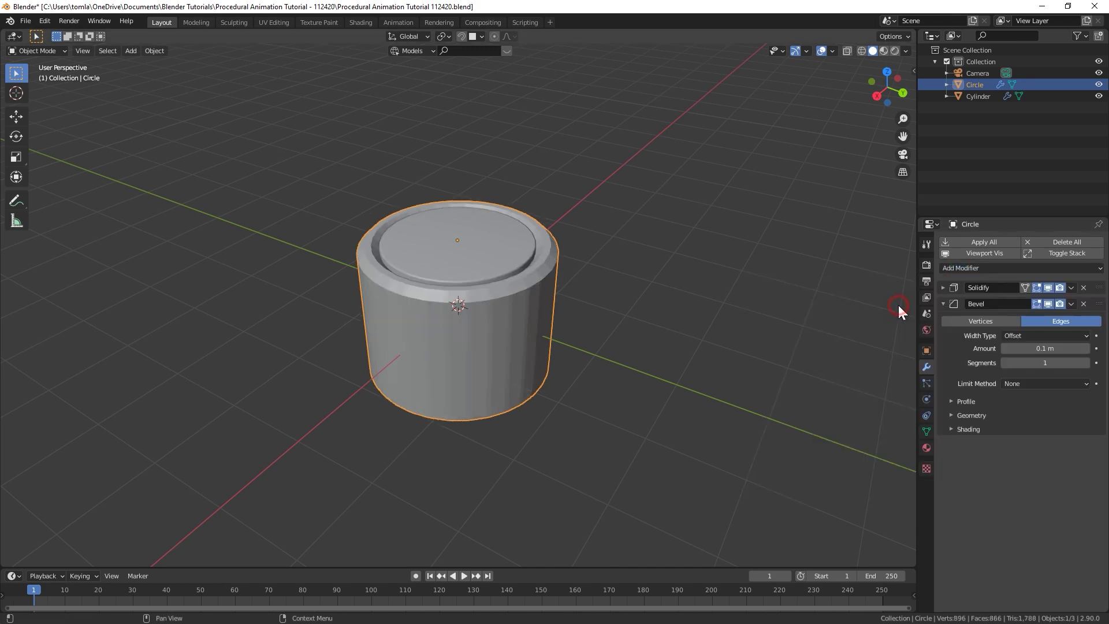
left_click(1047, 349)
type(".025")
key("Return")
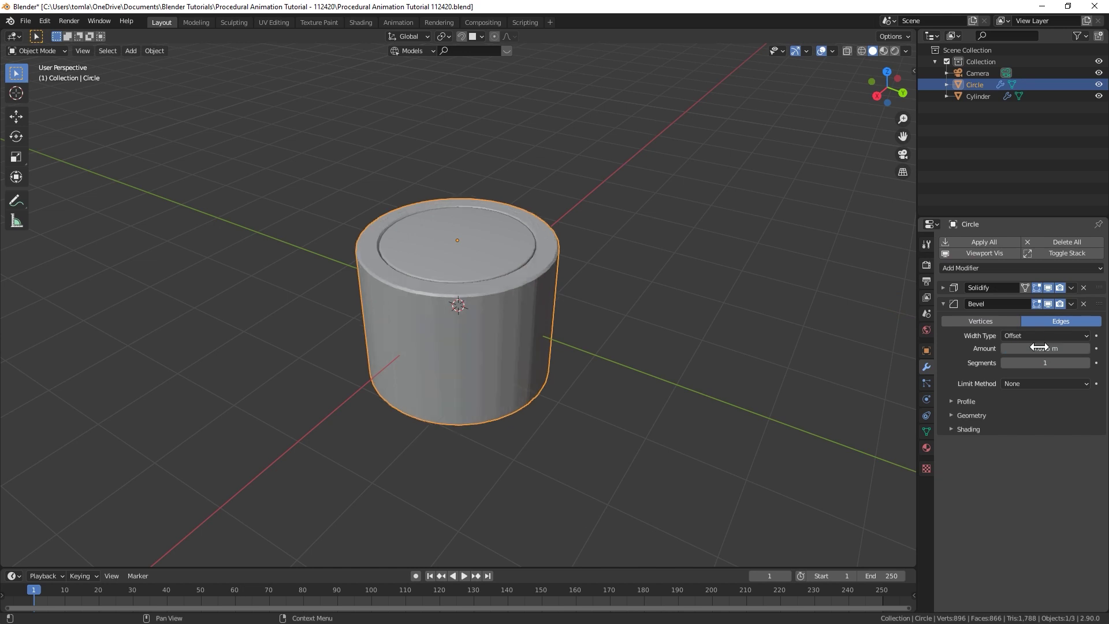
left_click(1025, 384)
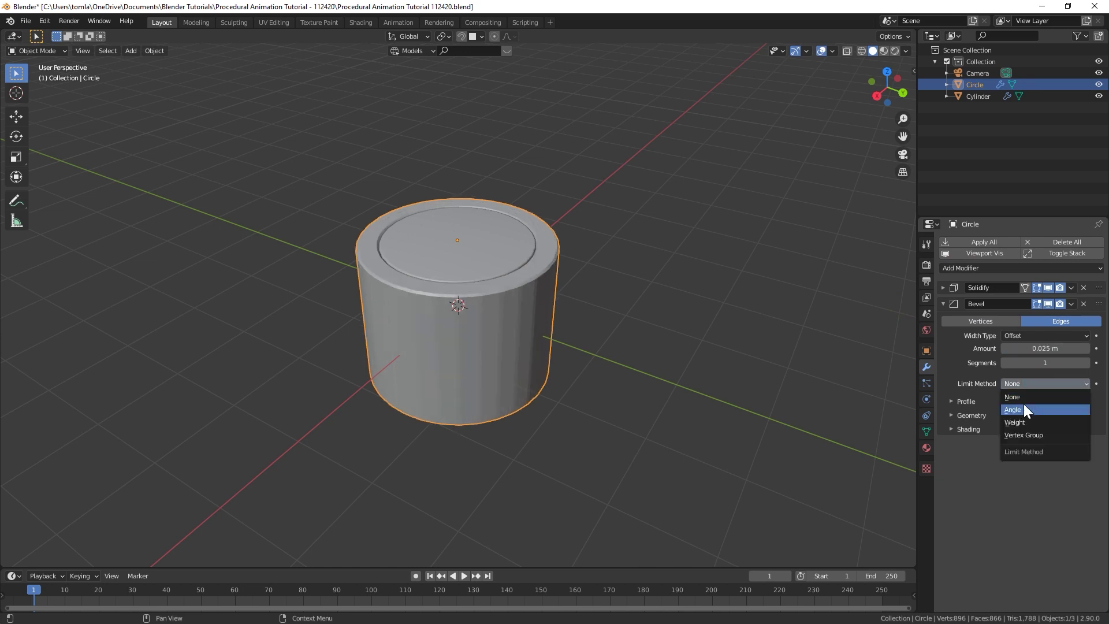
left_click(1023, 404)
- Shade the circle ring smooth and drag its bevel segments up to 5
right_click(485, 301)
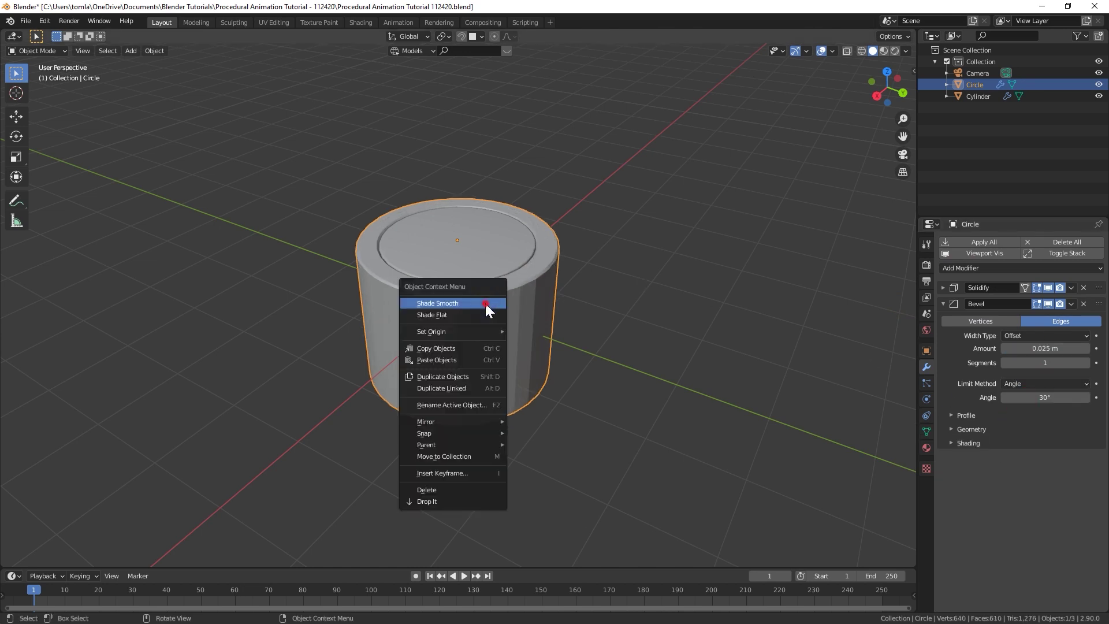
left_click(486, 303)
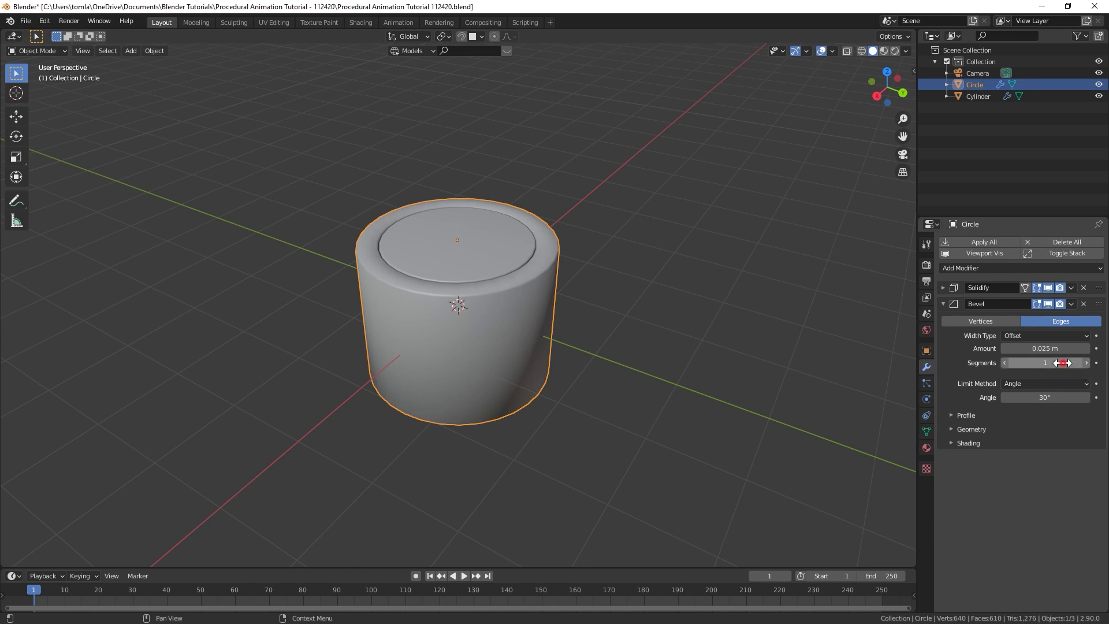
mouse_move(1053, 362)
left_mouse_down()
mouse_move(1063, 363)
mouse_move(1052, 362)
left_mouse_up()
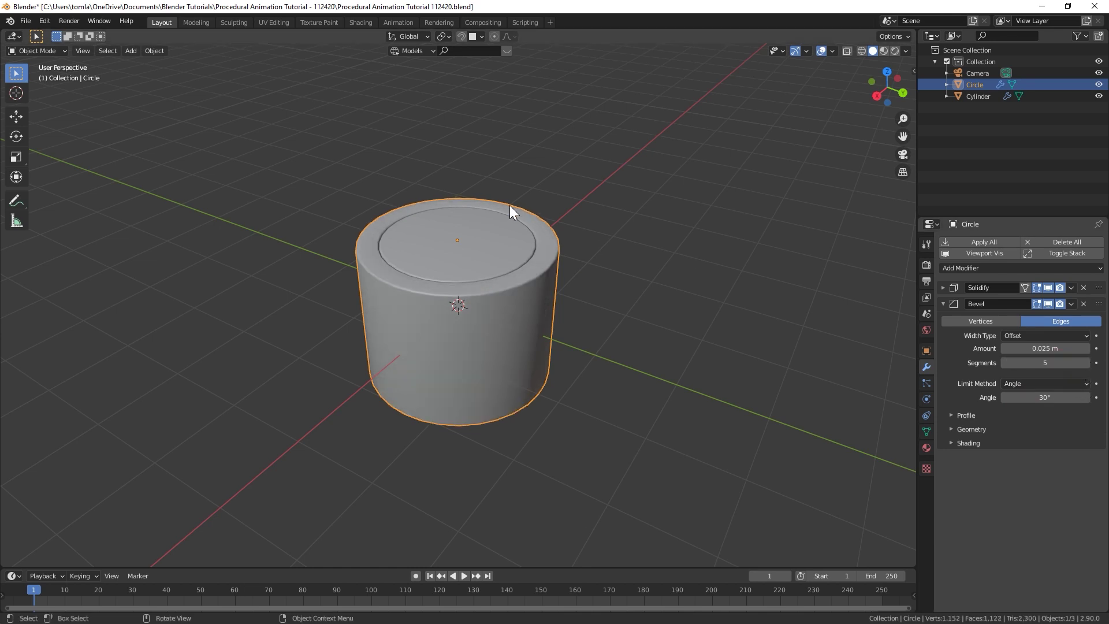
middle_click_drag(510, 206, 532, 283)
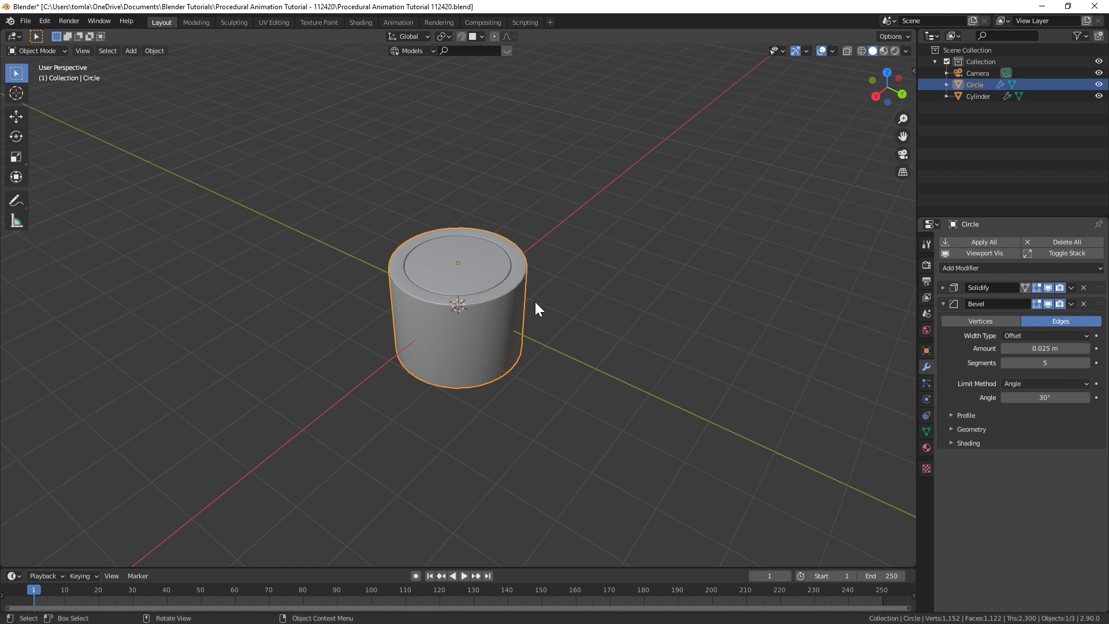
- Duplicate the ring as Circle.001 and enlarge it to 1.302, keeping Z unchanged
key("shift+d")
right_click(566, 261)
key("s")
key("shift+z")
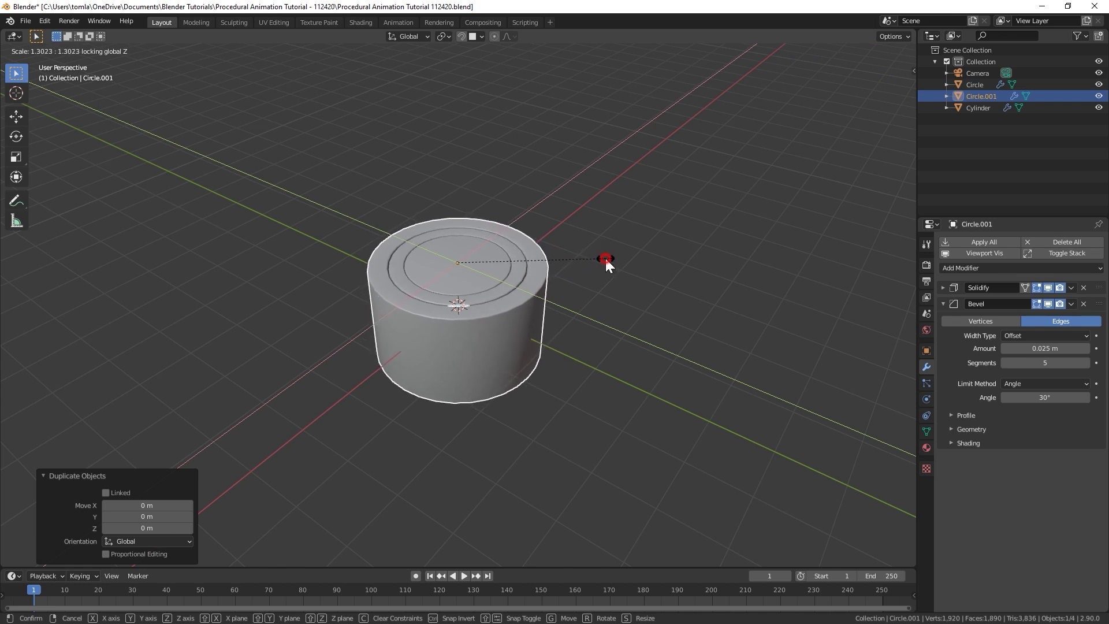
left_click(605, 263)
key("KP_7")
scroll(613, 291, "up", 5)
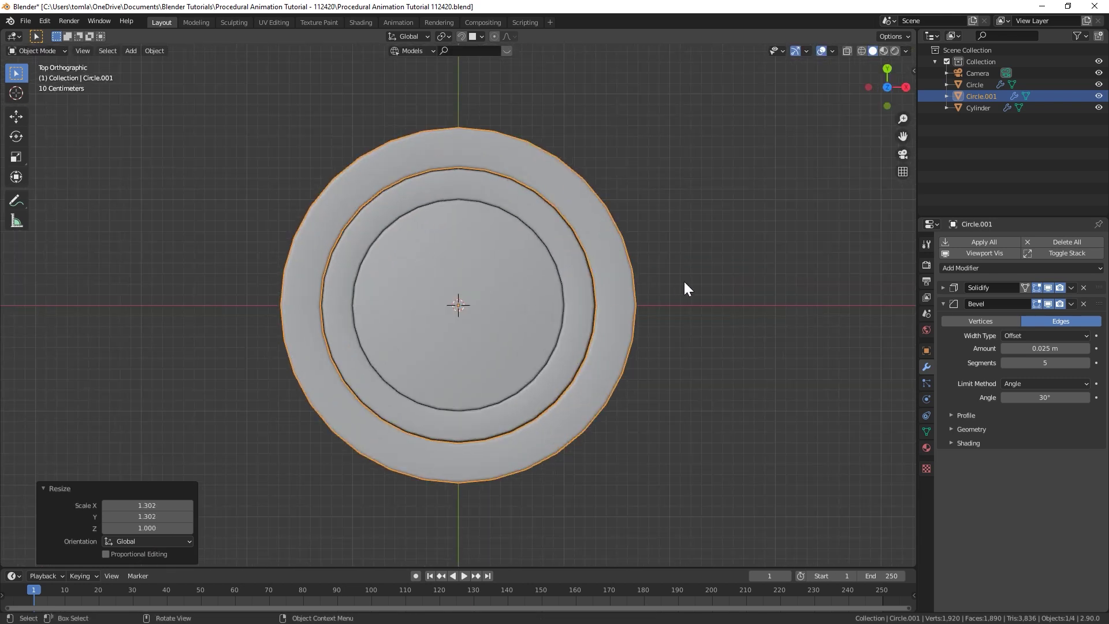
key("s")
left_click(681, 285)
middle_click_drag(563, 425, 550, 341)
- Shrink Circle.001's outer edge loop to 0.957 in Edit Mode
key("Tab")
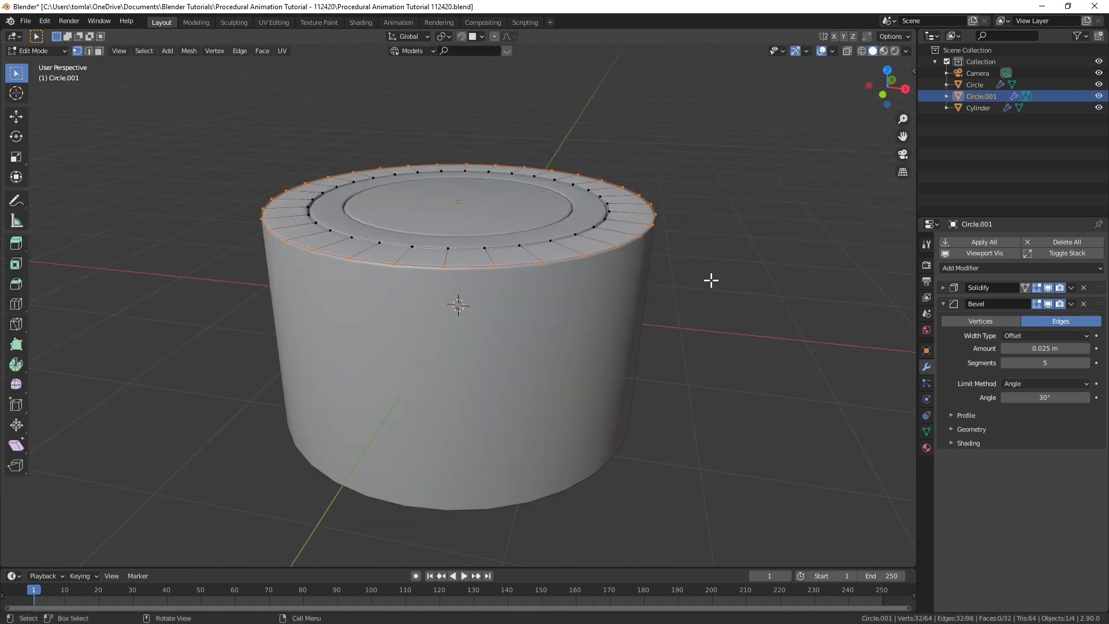
key("s")
left_click(701, 275)
middle_click_drag(700, 275, 627, 266)
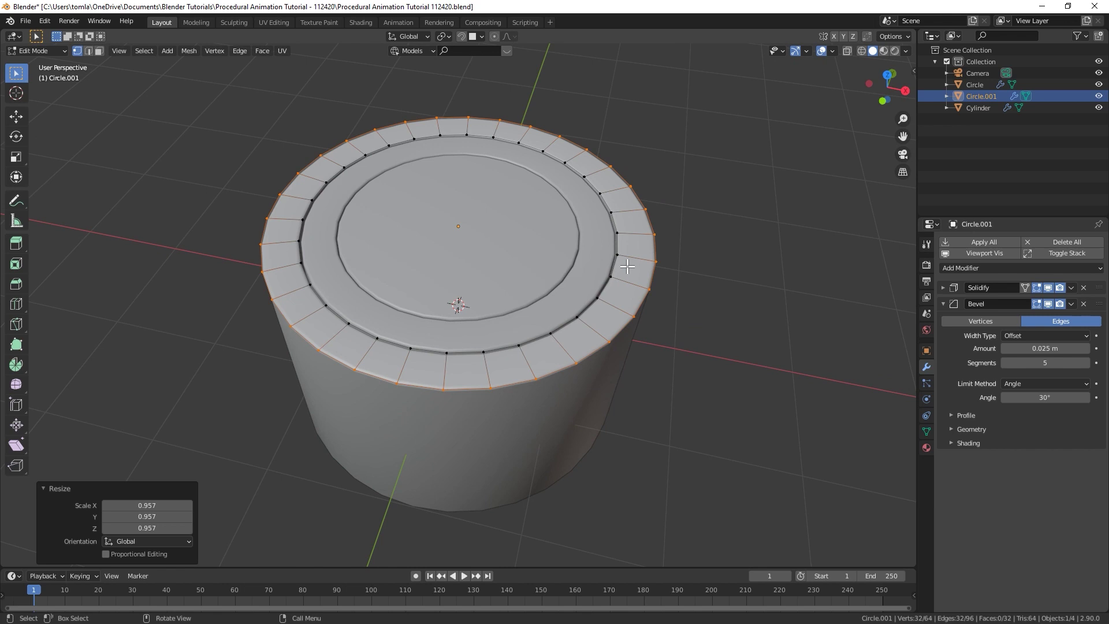
key("Tab")
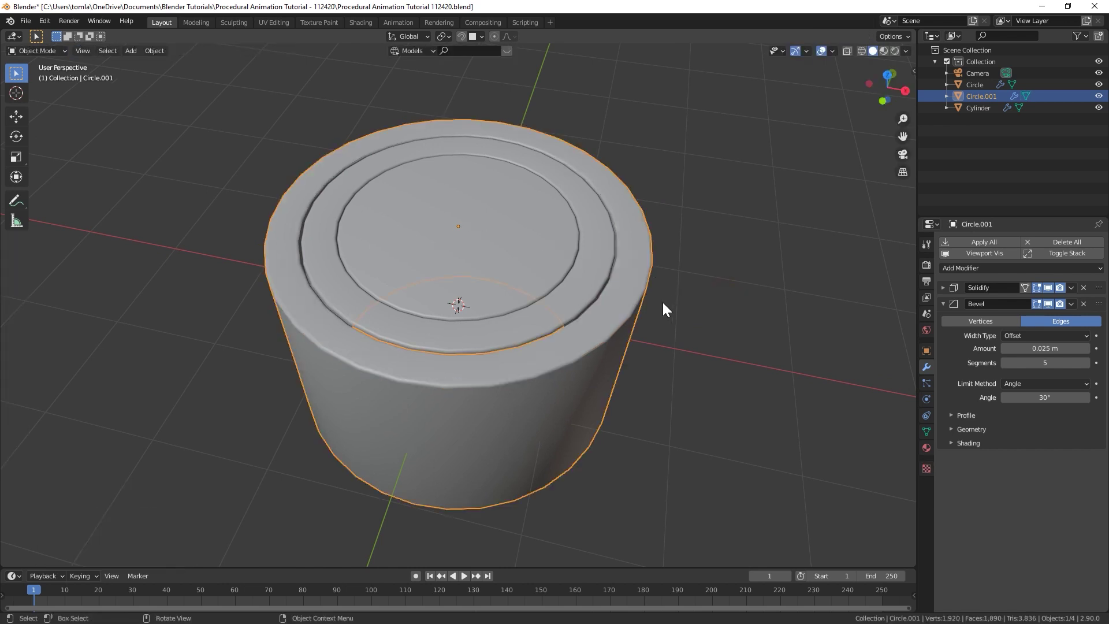
scroll(681, 343, "down", 3)
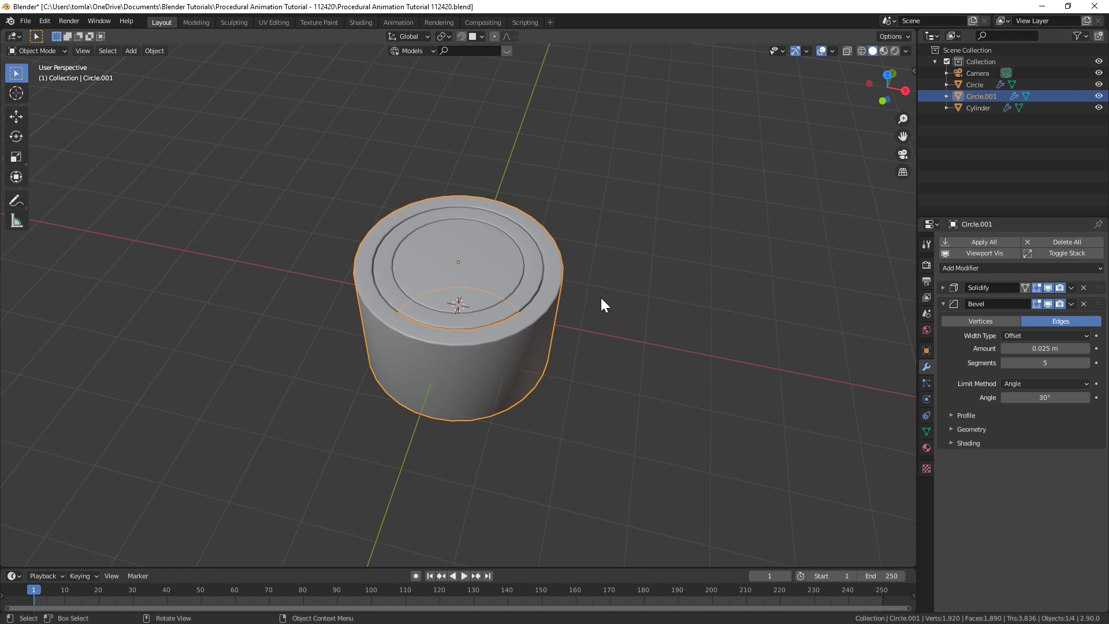
- Make three more progressively larger ring copies, Circle.002 through Circle.004, keeping height fixed
key("shift+d")
key("s")
key("shift+z")
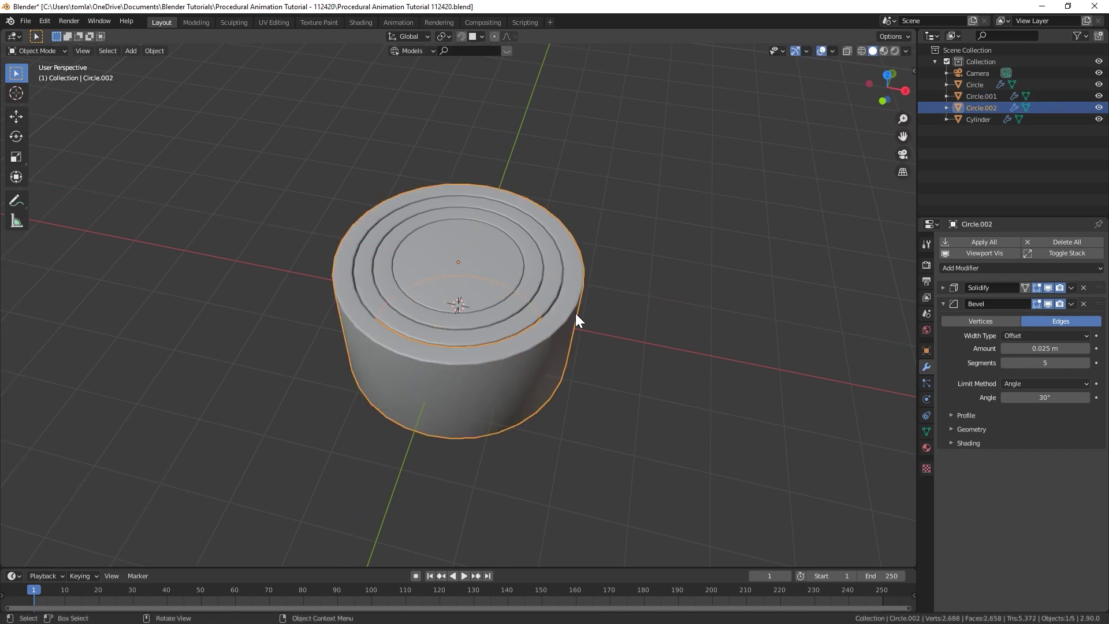
left_click(575, 313)
key("shift+d")
key("s")
key("shift+z")
left_click(562, 306)
key("shift+d")
key("s")
key("shift+z")
left_click(595, 302)
- Add enlarged copies Circle.005 through Circle.007, the last at 1.101 scale
key("shift+d")
key("s")
key("shift+z")
left_click(566, 303)
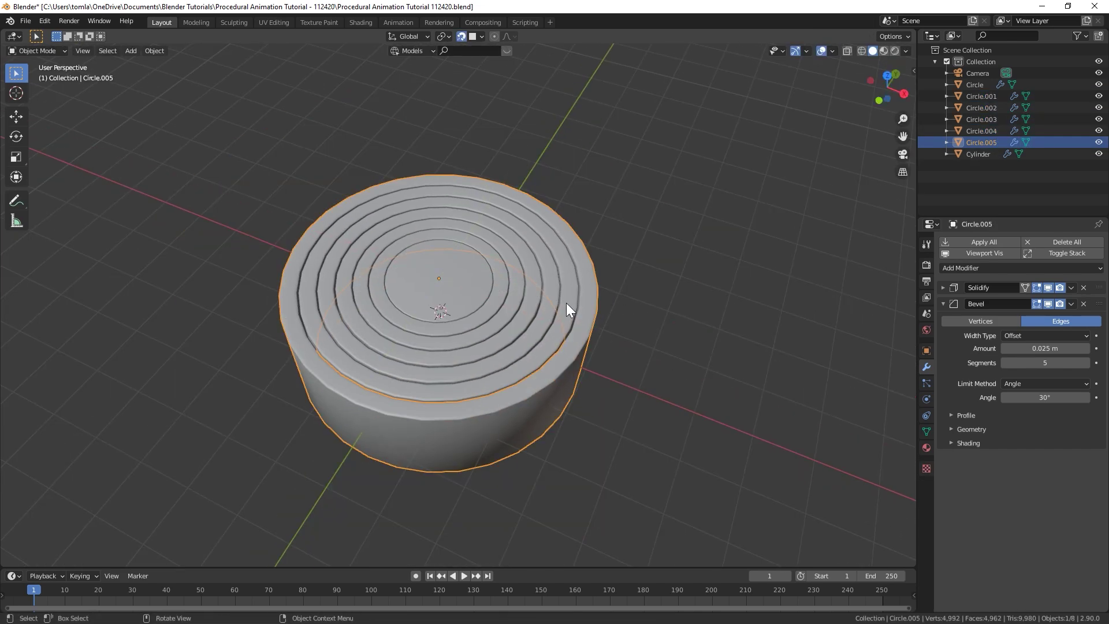
key("shift+d")
key("s")
key("shift+z")
left_click(559, 313)
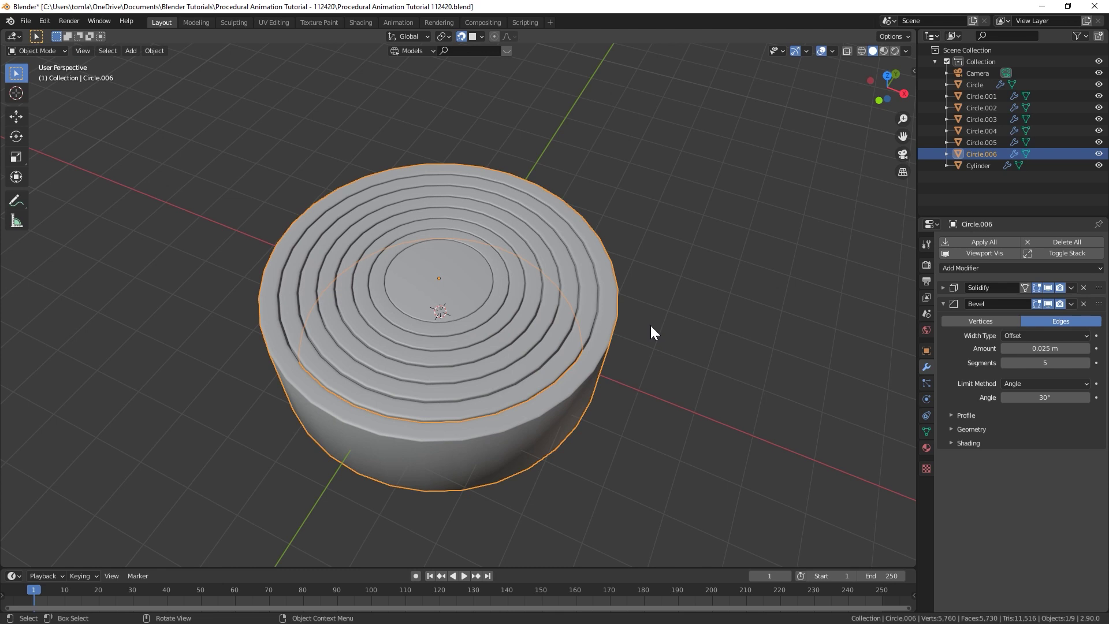
key("shift+d")
key("s")
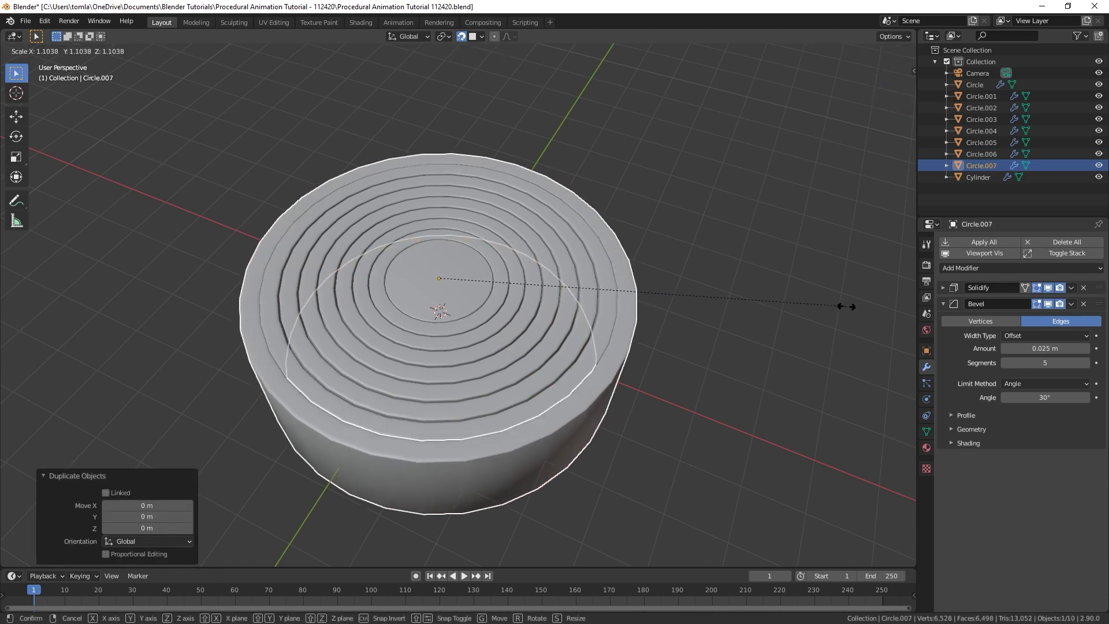
left_click(845, 306)
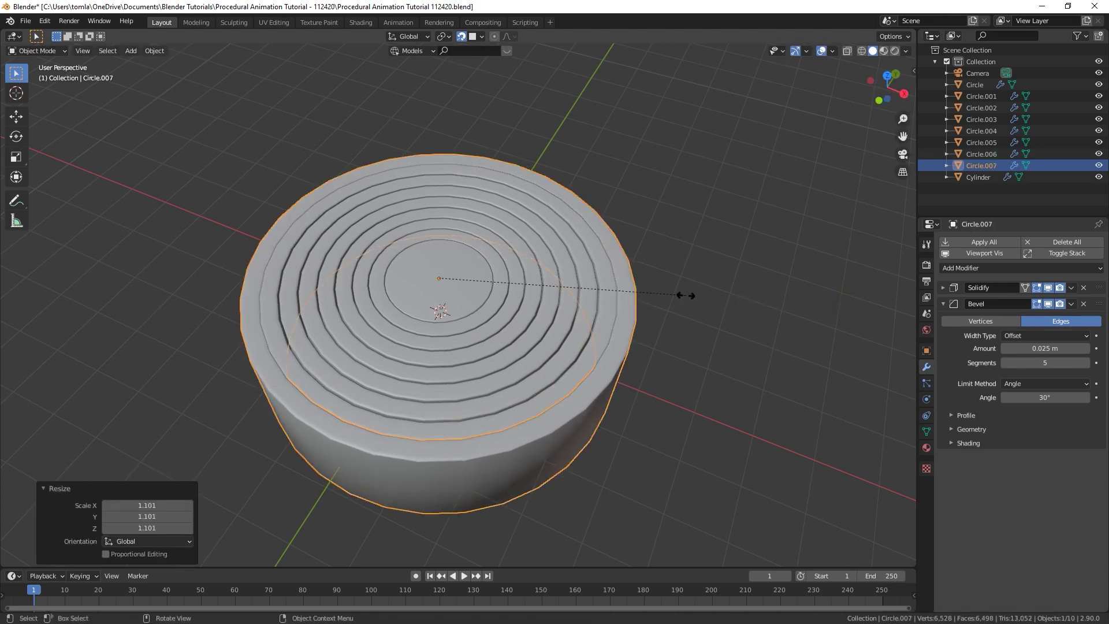
key("shift+d")
key("s")
key("shift+z")
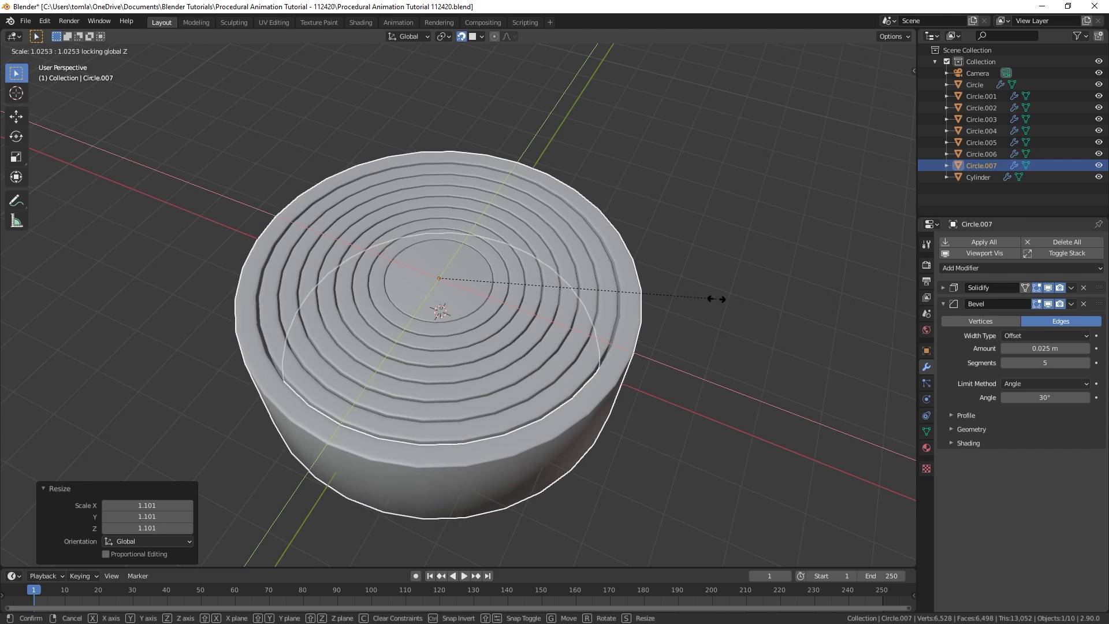
- Cancel the extra duplicate and enlarge Circle.007's outer edge by 1.104 into a floor disc
right_click(705, 304)
scroll(636, 322, "down", 3)
key("Tab")
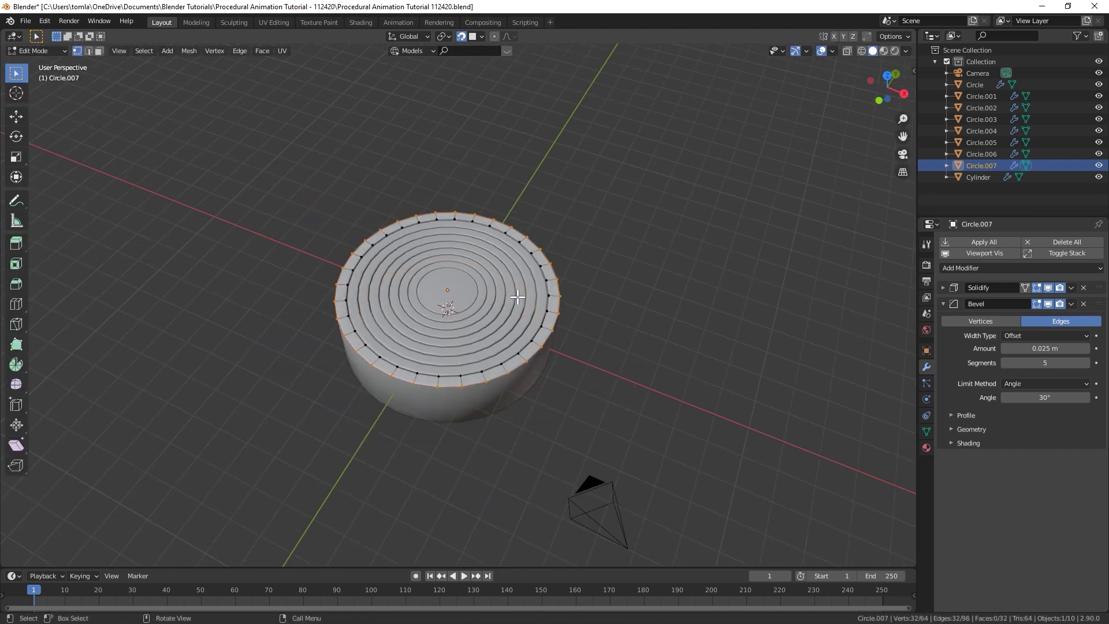
key("s")
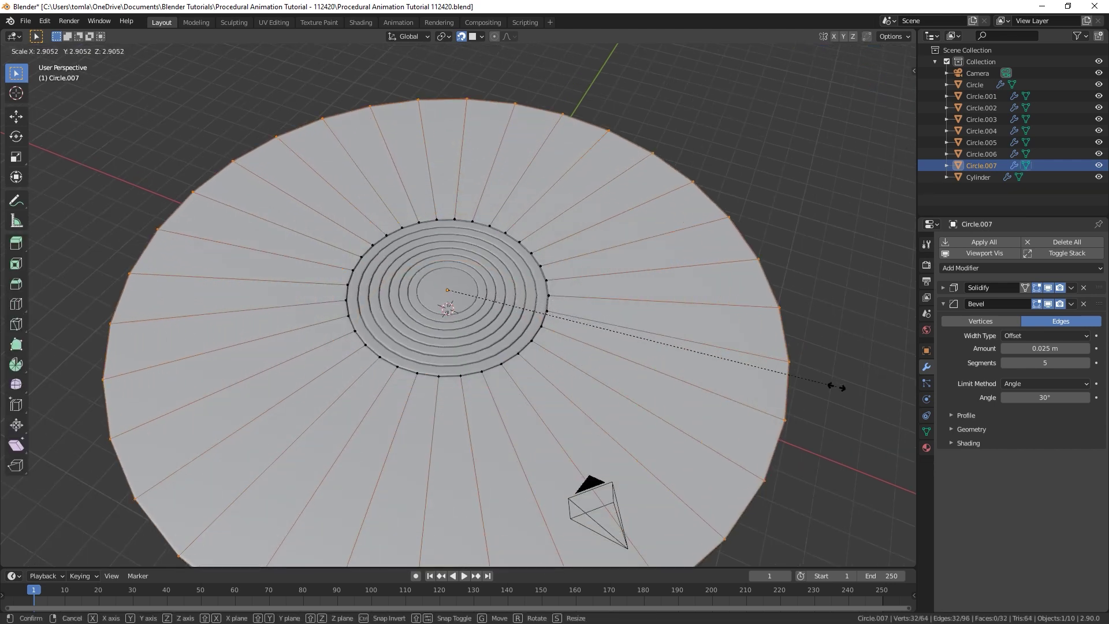
left_click(855, 405)
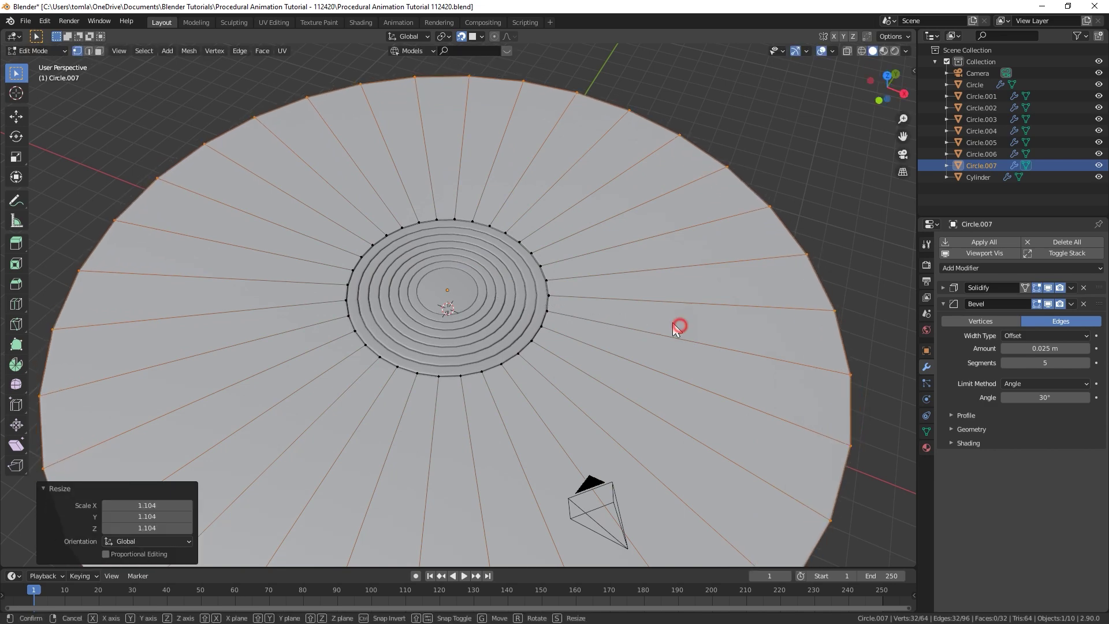
key("Tab")
scroll(488, 307, "up", 4)
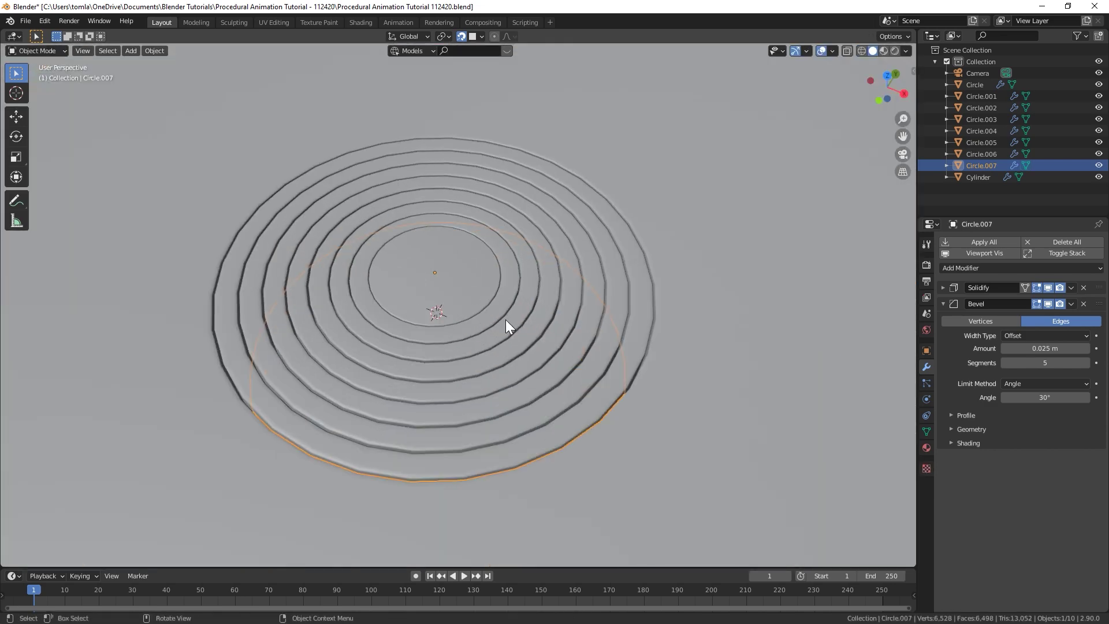
scroll(506, 324, "down", 5)
middle_click_drag(493, 328, 515, 317)
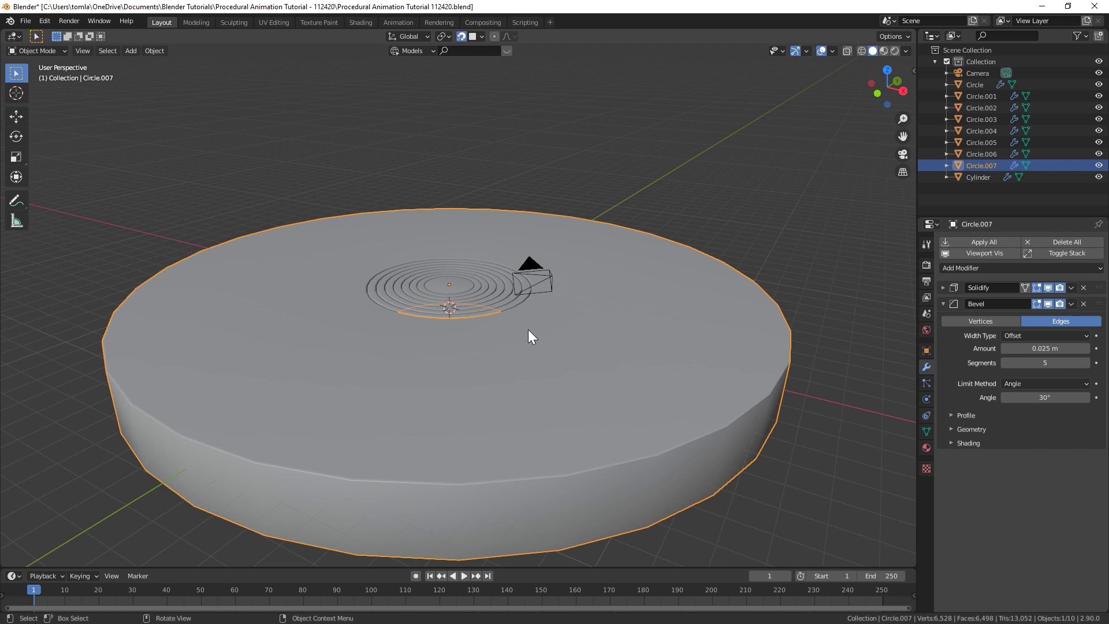
- Apply the scale transform on Circle.007 and then on Circle.006
key("ctrl+a")
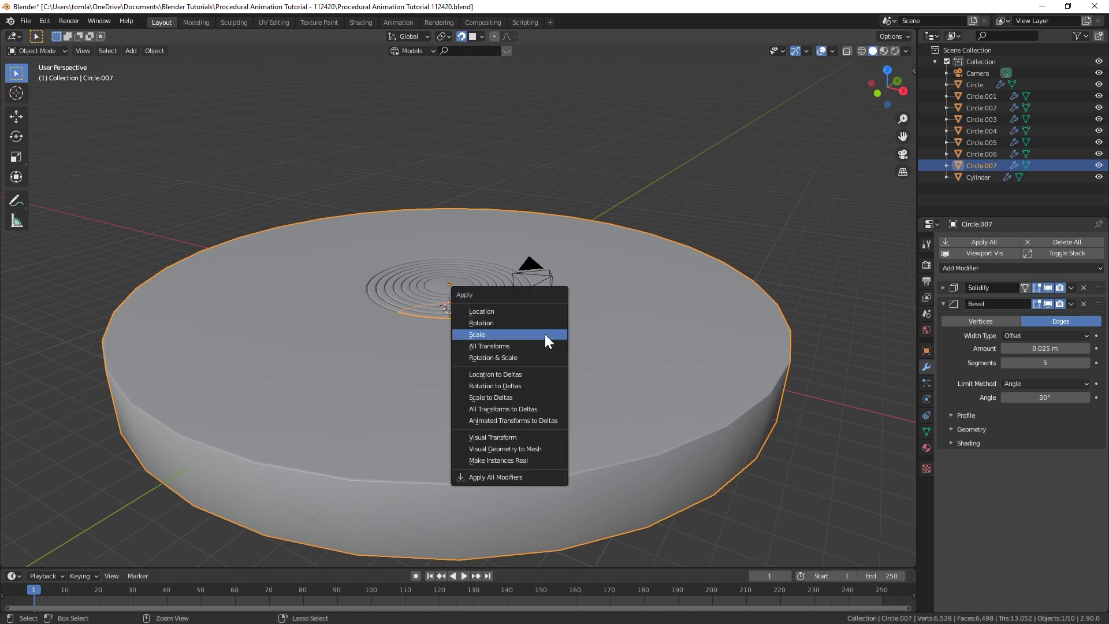
left_click(544, 334)
scroll(482, 318, "up", 3)
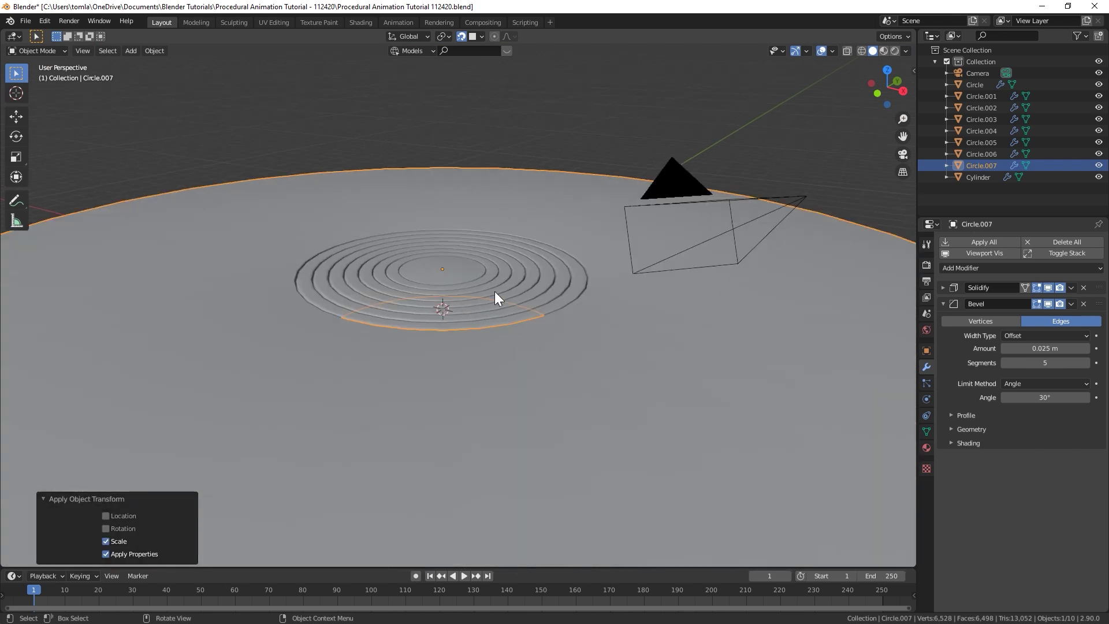
middle_click_drag(494, 291, 514, 316)
scroll(514, 315, "up", 4)
left_click(471, 263)
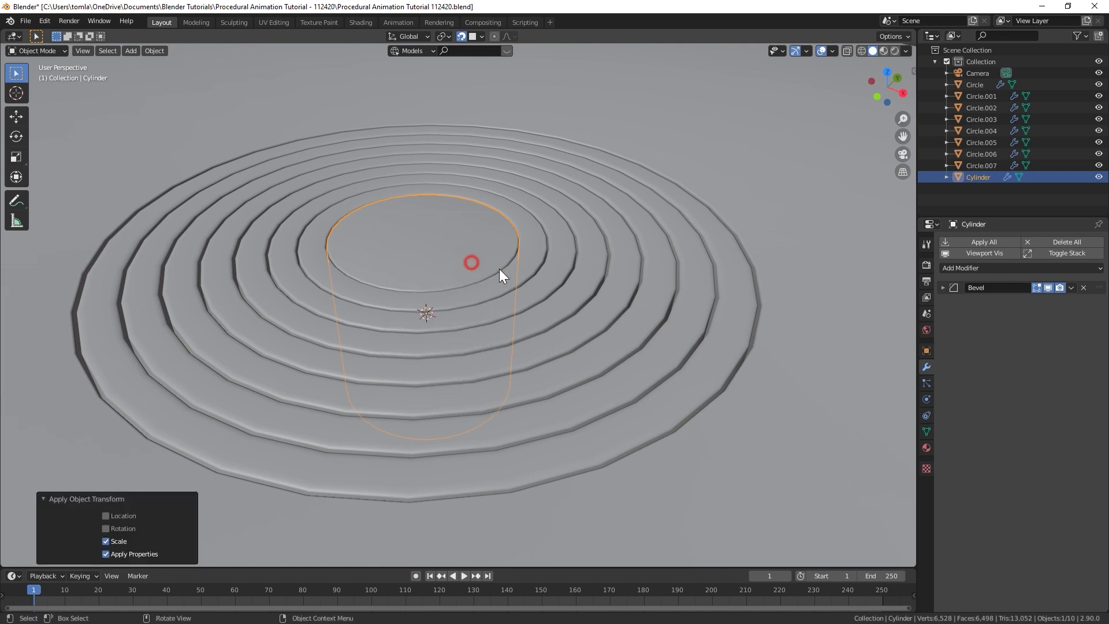
left_click(562, 272)
key("ctrl+a")
left_click(701, 276)
middle_click_drag(701, 276, 418, 285)
- Add an icosphere with 1 subdivision
key("shift+a")
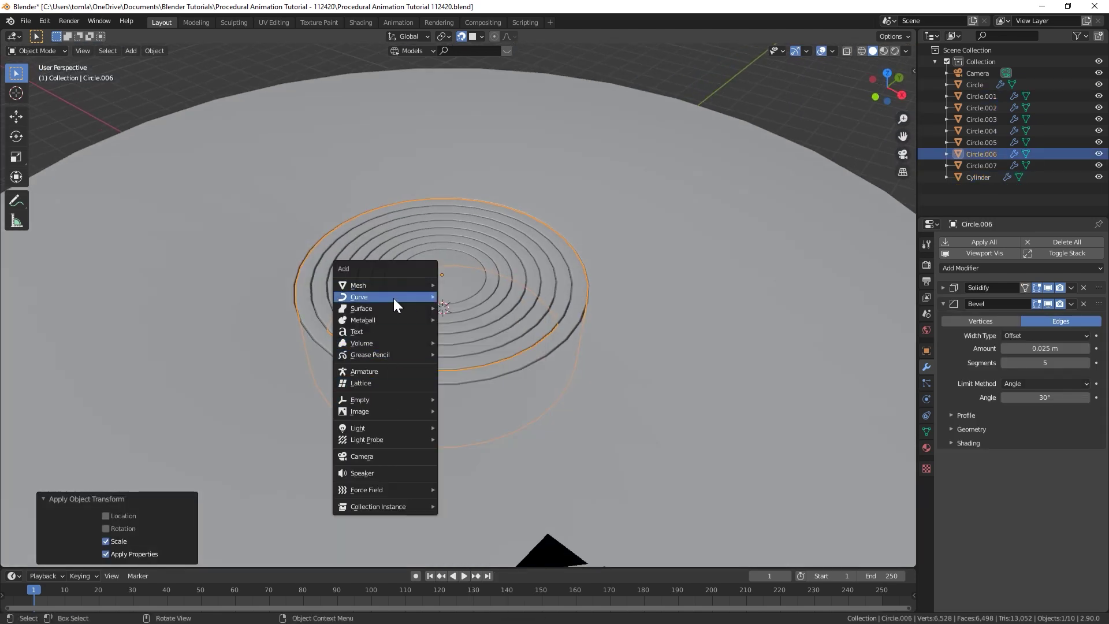
mouse_move(380, 281)
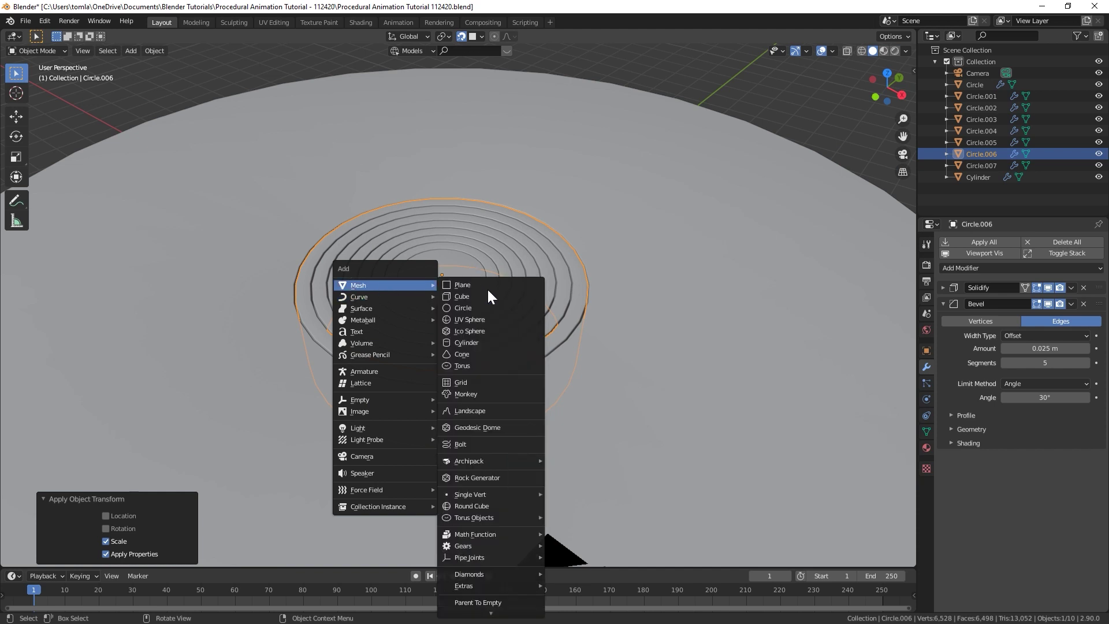
left_click(491, 330)
left_click(105, 446)
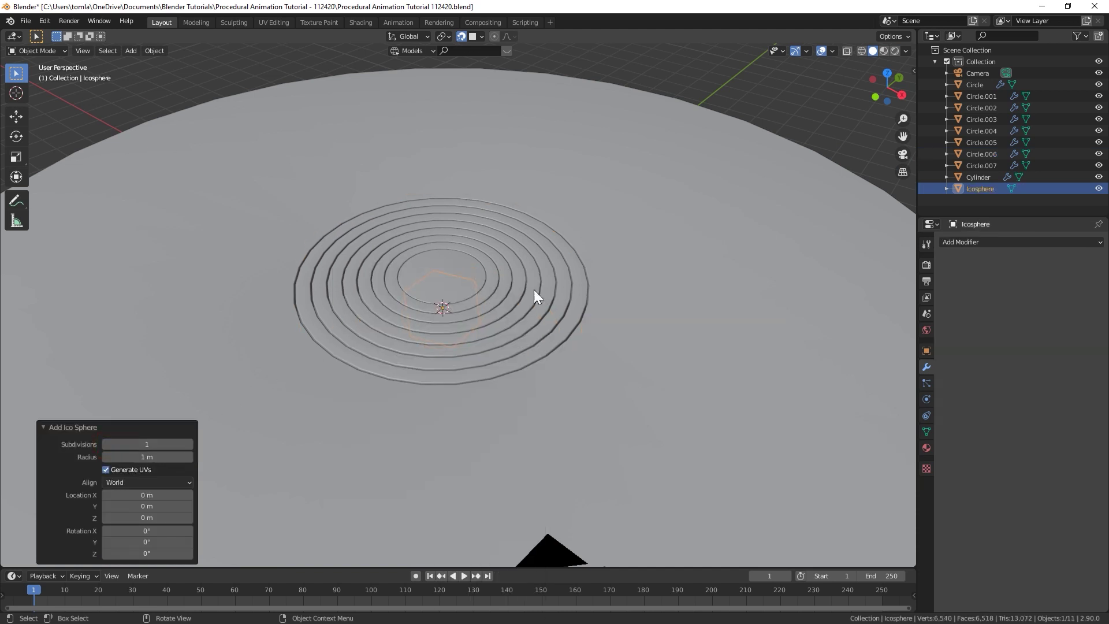
- Raise the icosphere 2.28 m along Z without snapping and scale it to 0.764
key("g")
key("z")
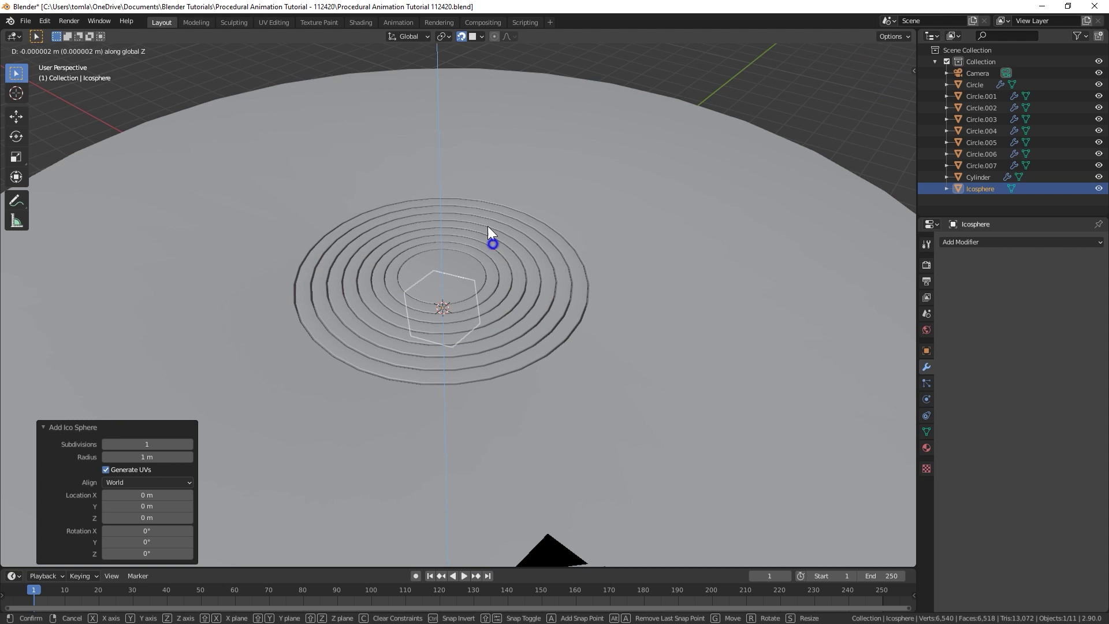
key("shift+Tab")
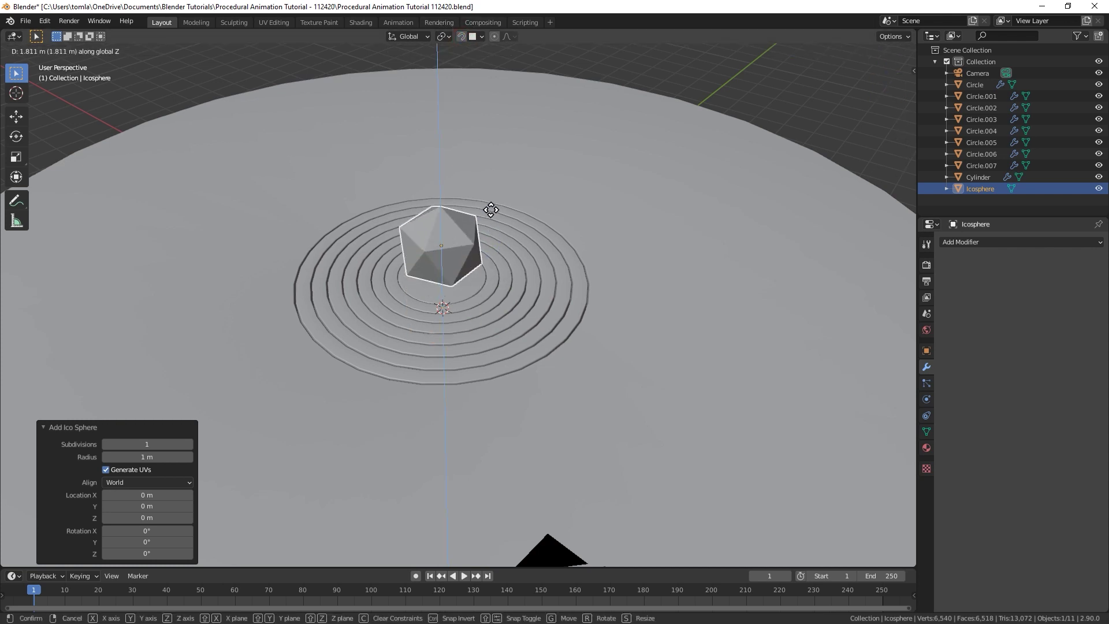
left_click(487, 196)
middle_click_drag(478, 286, 398, 300)
key("s")
left_click(497, 245)
scroll(463, 208, "up", 4)
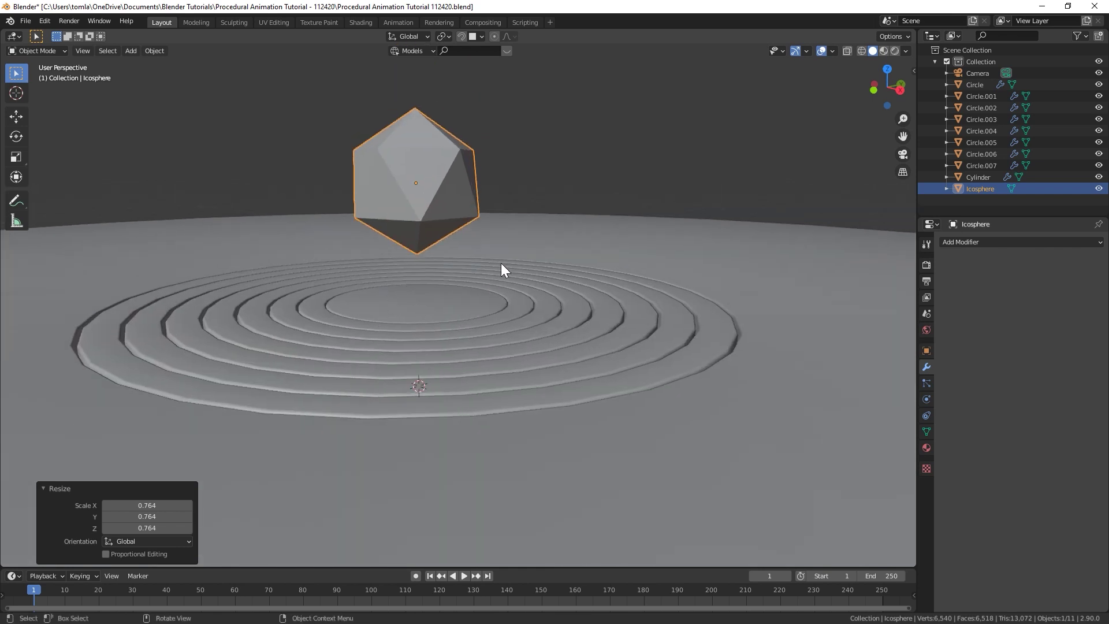
middle_click_drag(501, 262, 491, 278)
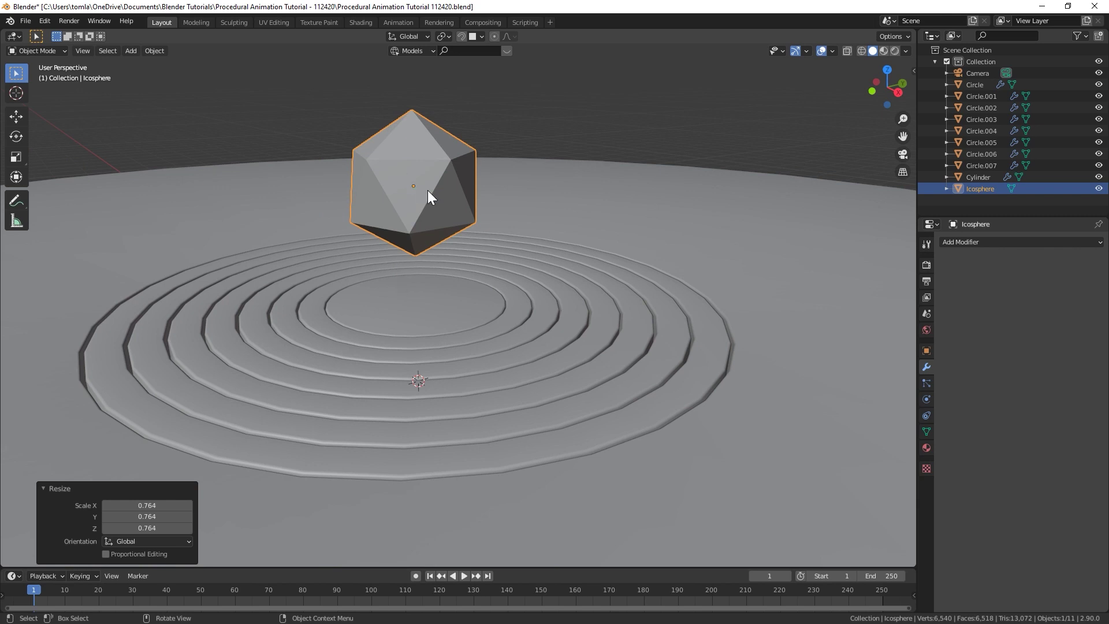
- Keyframe the location of the cylinder and each ring at frame 1
left_click(386, 305)
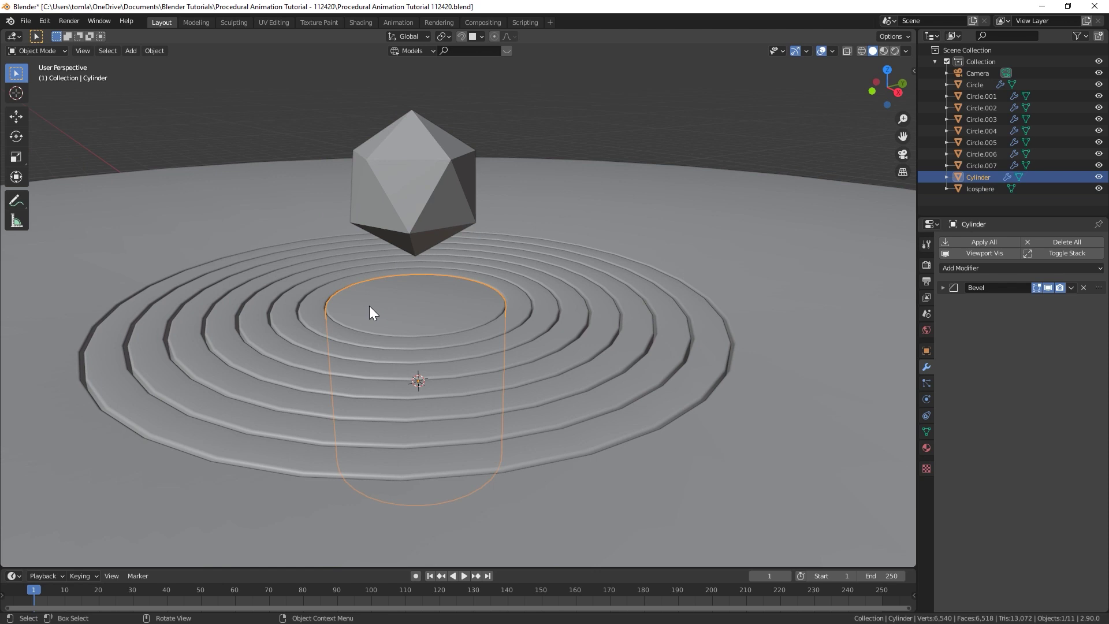
key("i")
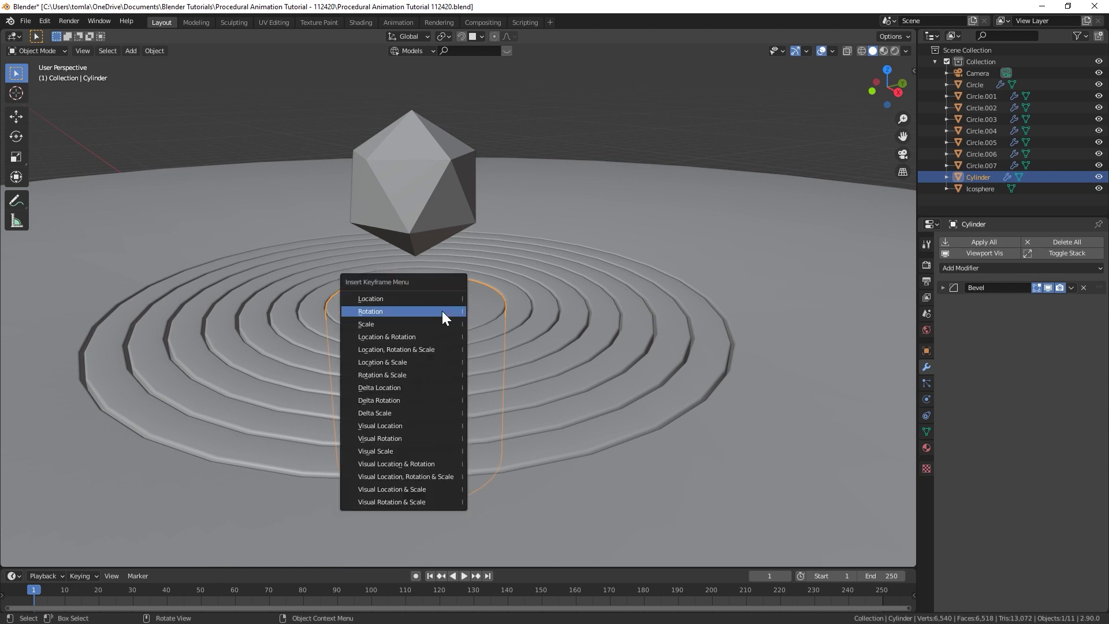
left_click(407, 300)
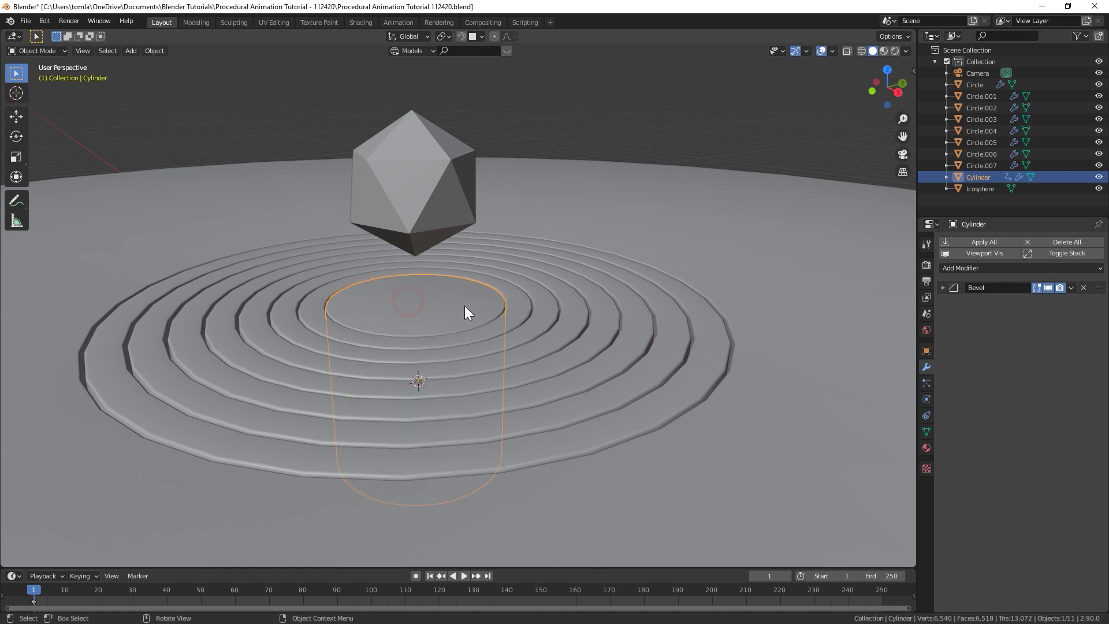
left_click(511, 297)
key("i")
left_click(511, 297)
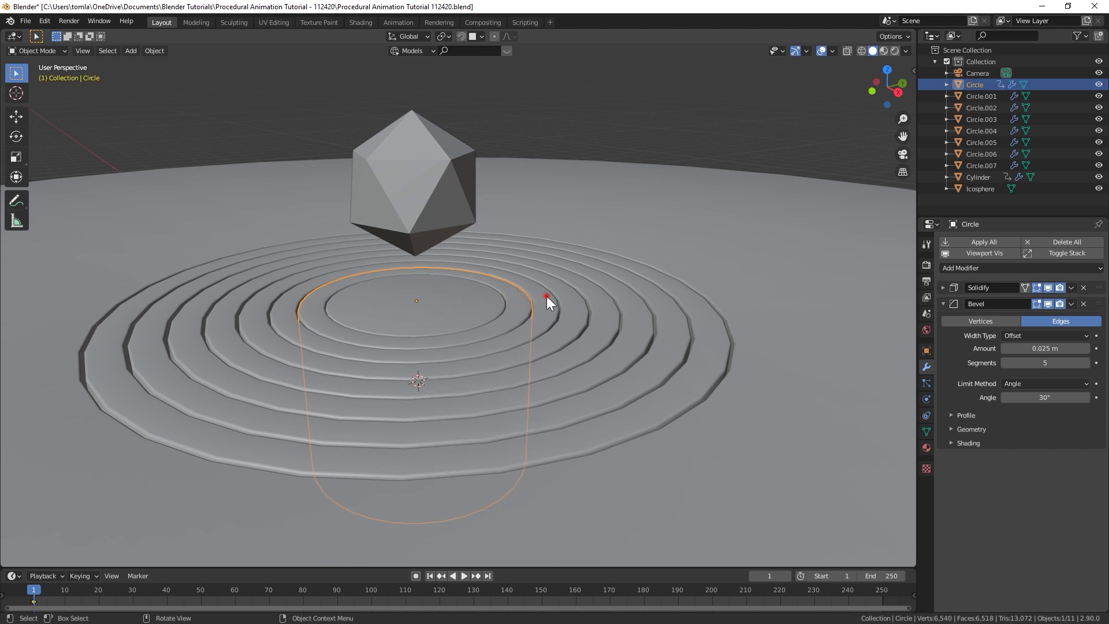
left_click(546, 296)
key("i")
left_click(547, 296)
left_click(635, 304)
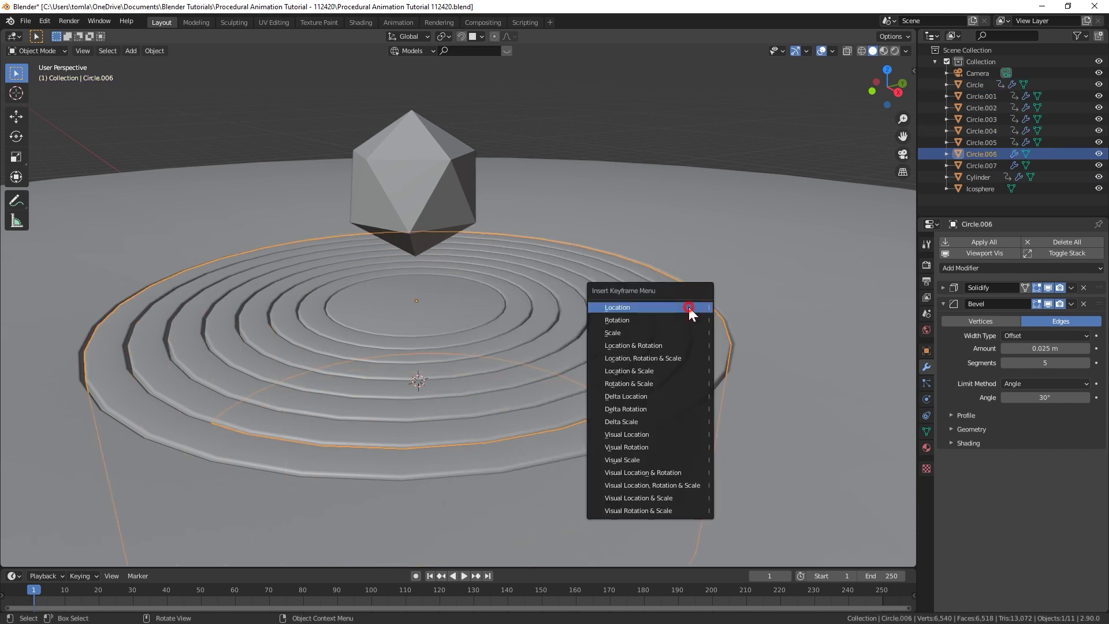
left_click(688, 306)
left_click(730, 238)
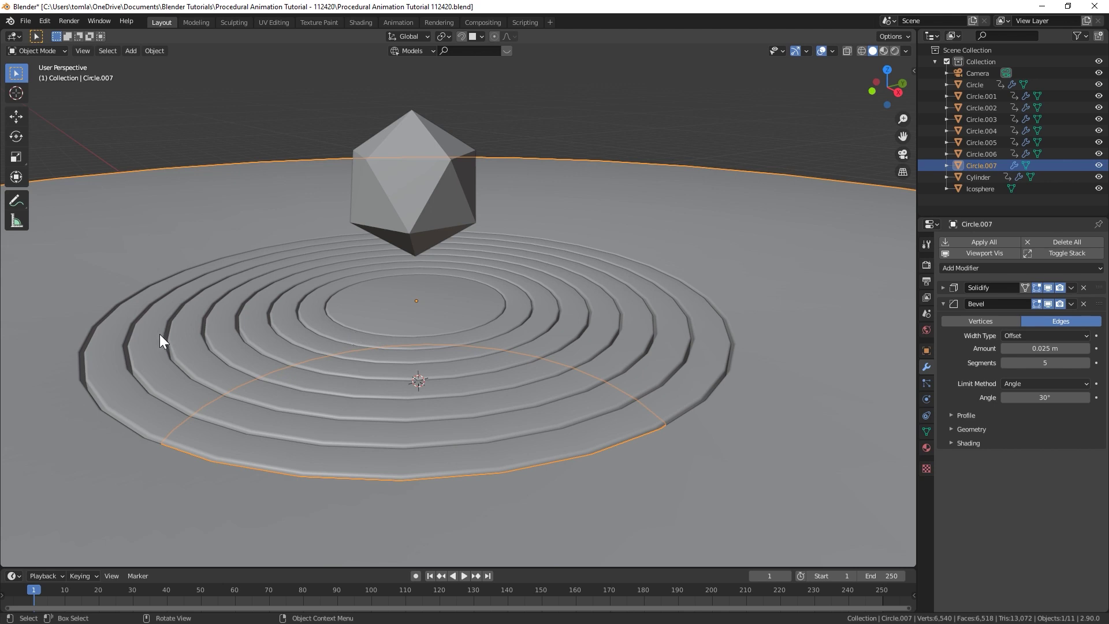
- Keyframe the icosphere's location and rotation at frame 1
left_click(414, 152)
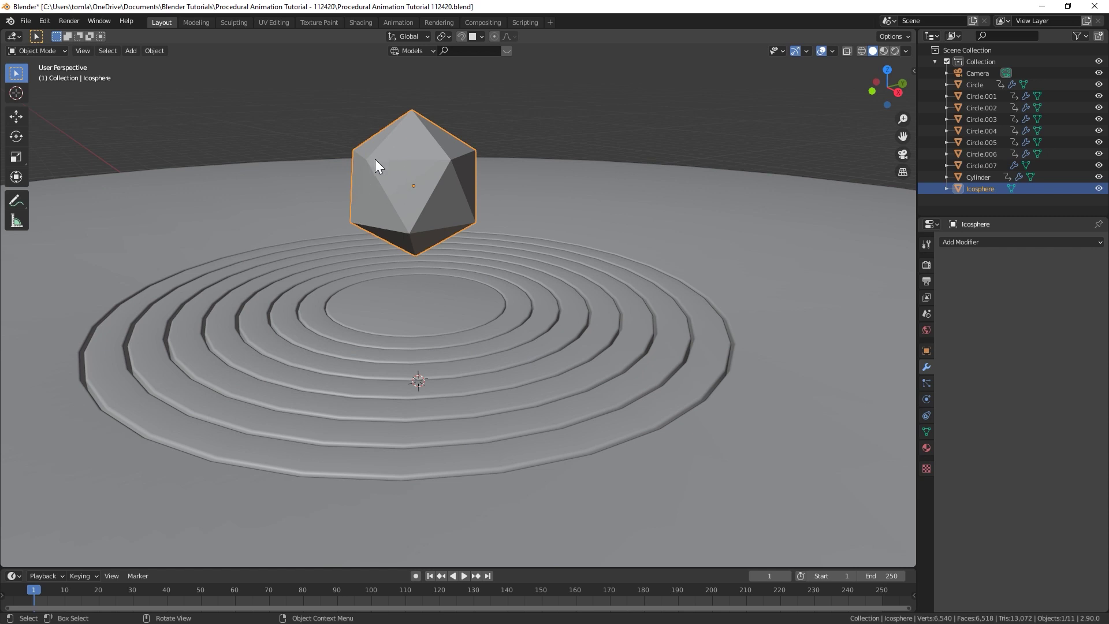
key("i")
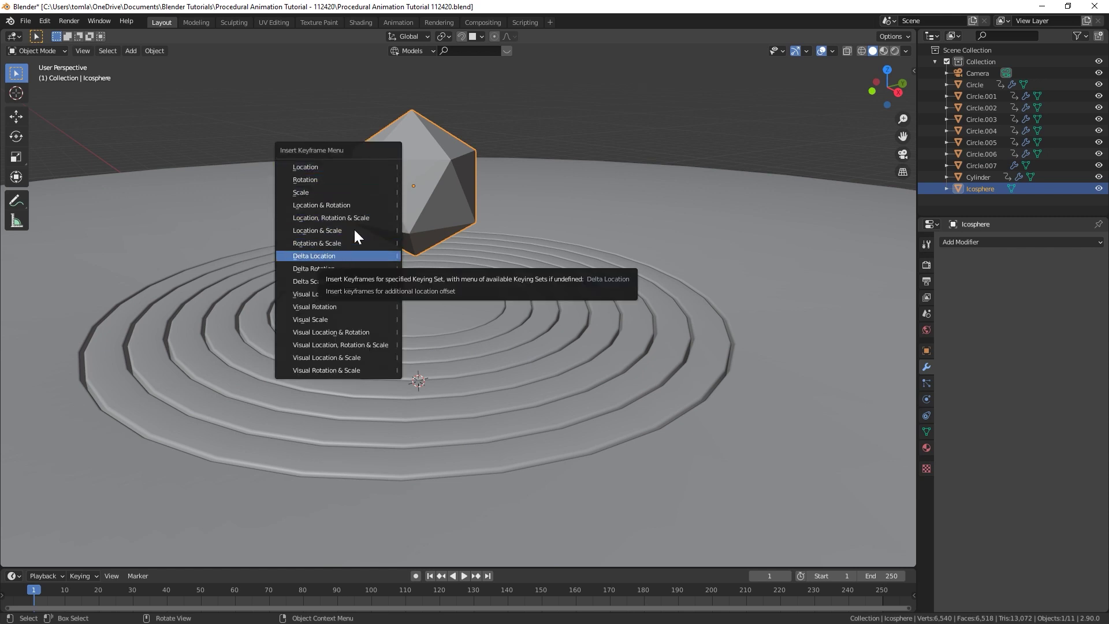
left_click(362, 209)
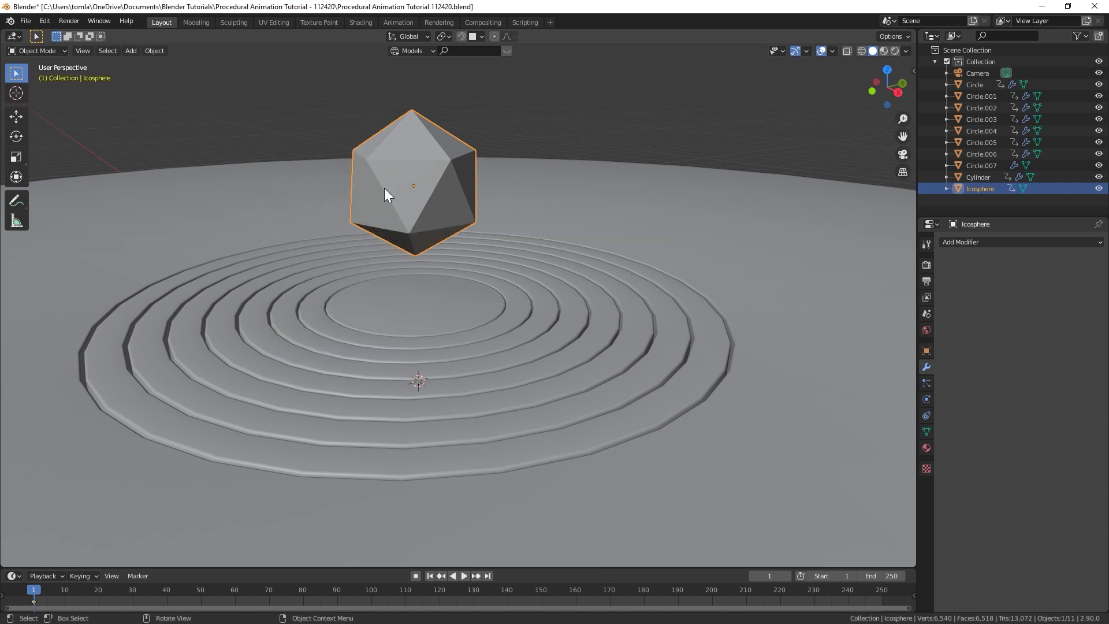
- Save the project file and view the rings from above
key("ctrl+s")
scroll(458, 235, "down", 3)
middle_click_drag(453, 208, 392, 184)
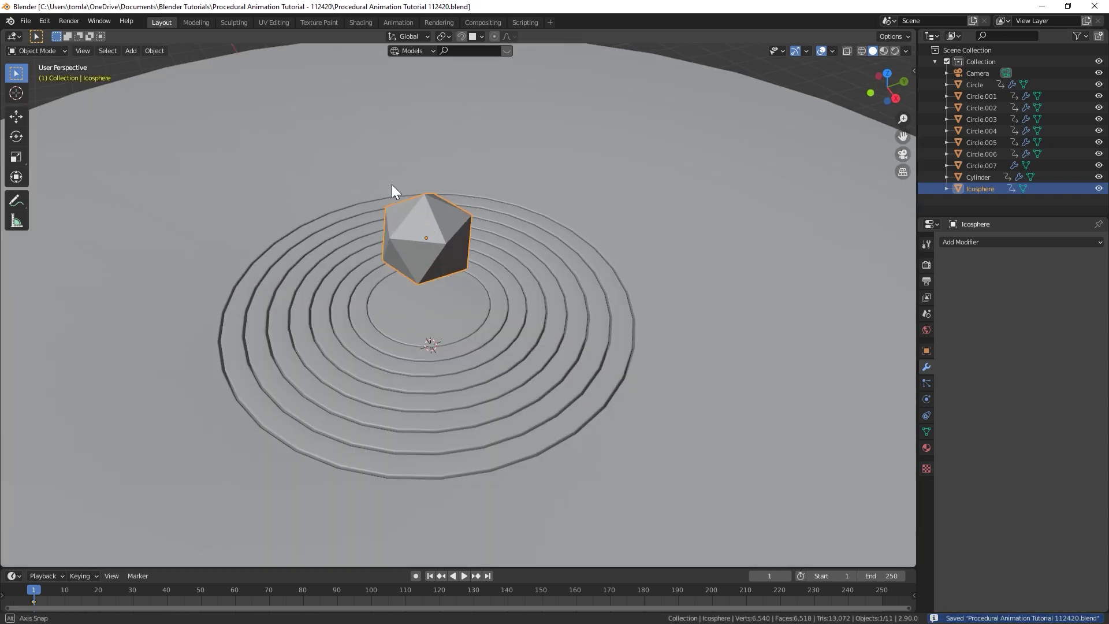
- Switch to the Animation workspace, make the top view a Graph Editor, and select the cylinder
left_click(399, 22)
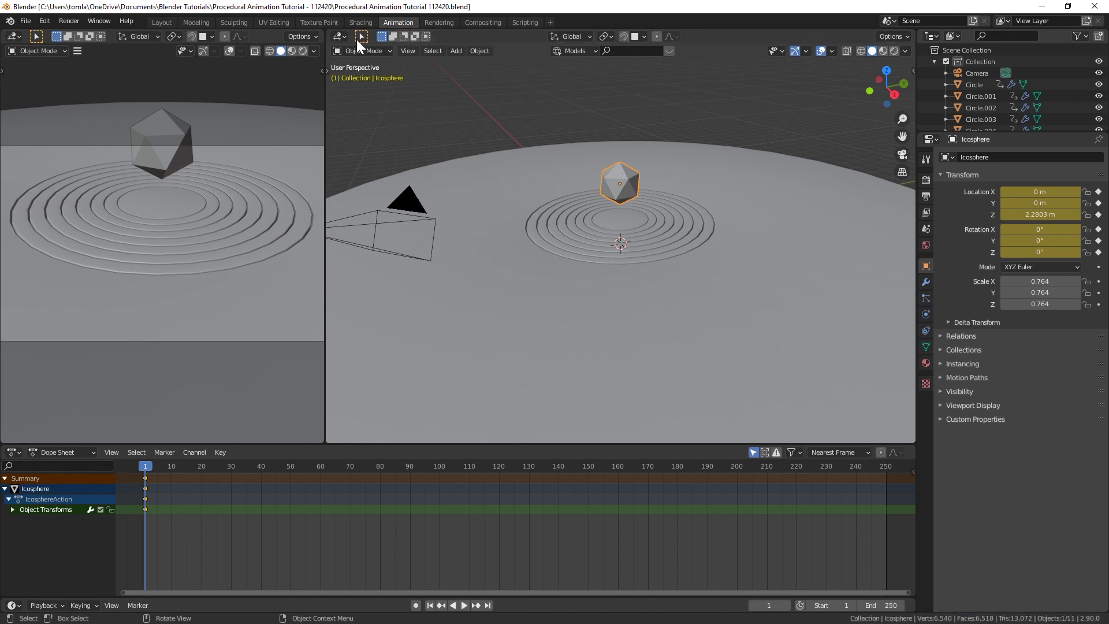
left_click(341, 36)
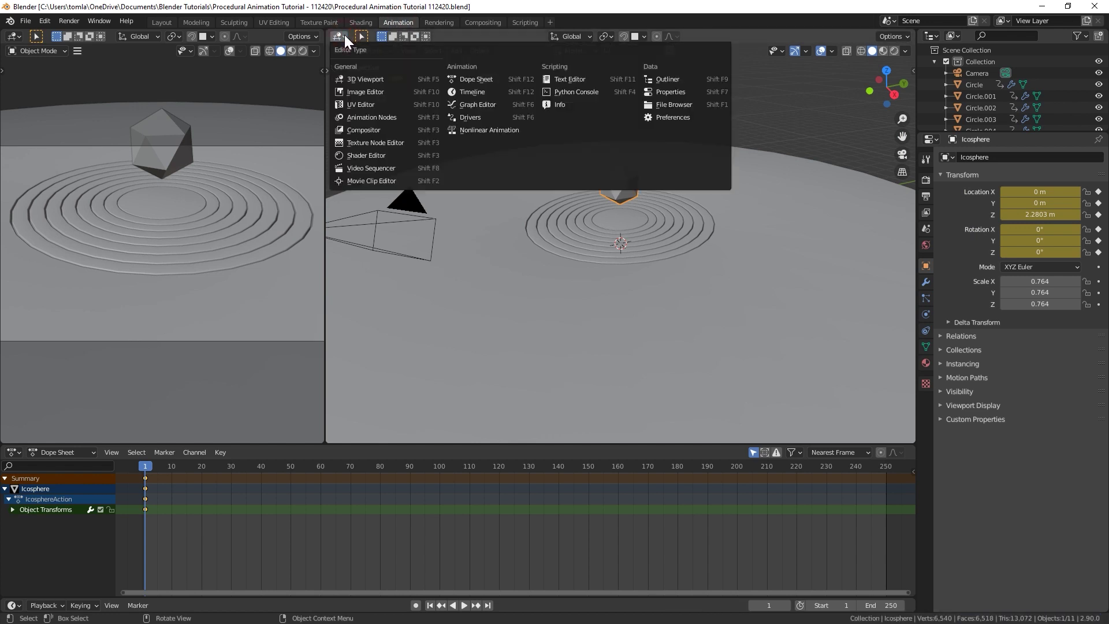
left_click(486, 105)
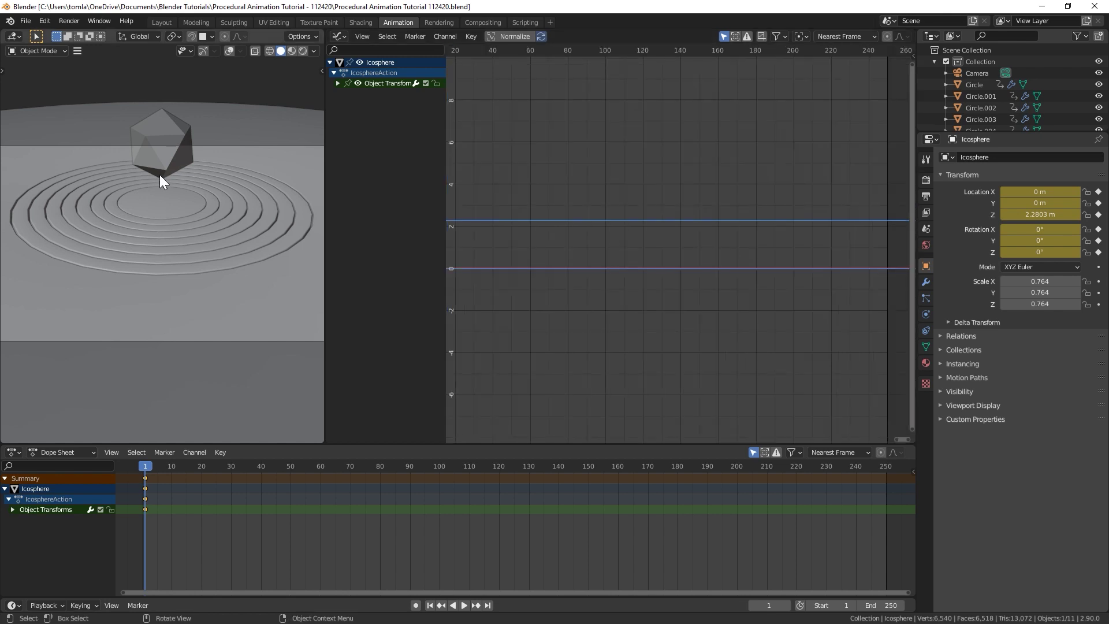
left_click(231, 50)
middle_click_drag(192, 192, 193, 185)
scroll(157, 227, "up", 5)
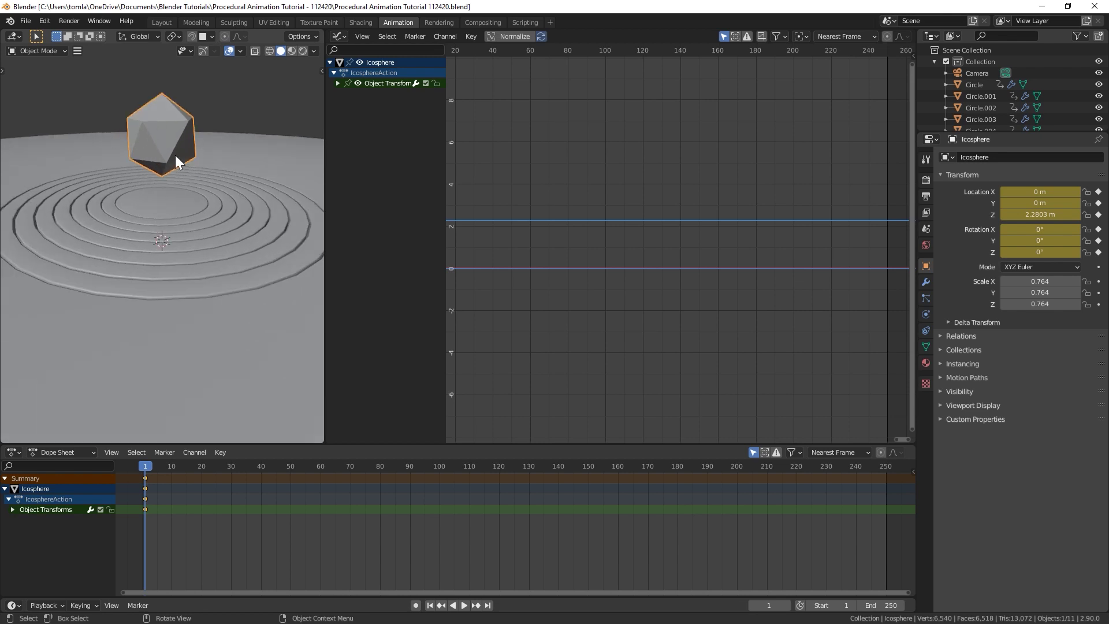
left_click(158, 196)
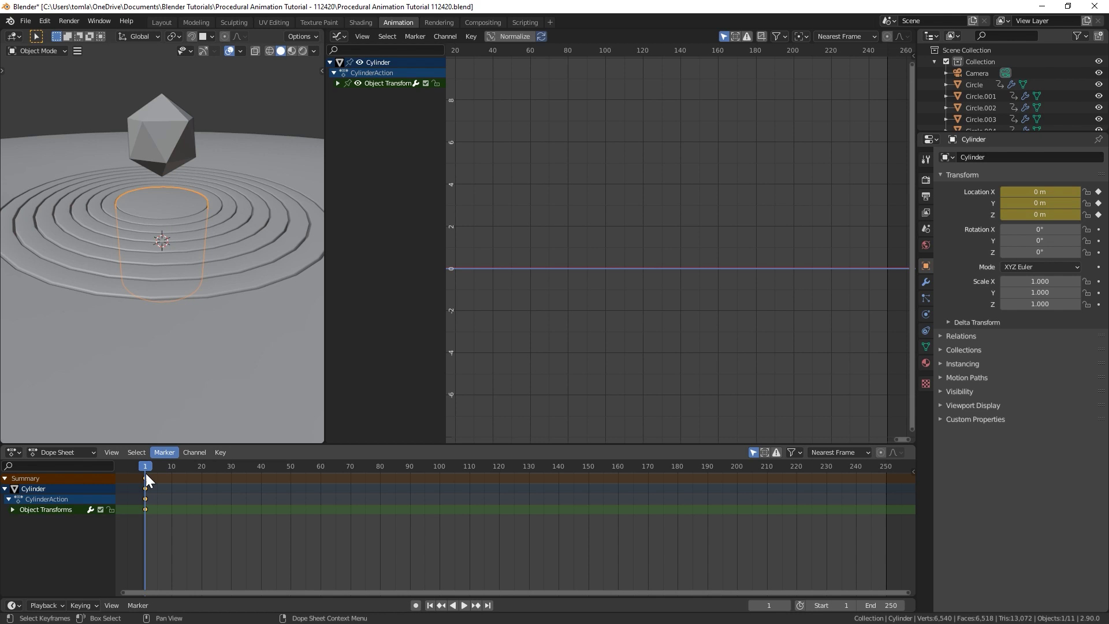
- Delete the cylinder's X and Y Location channels in the Dope Sheet, keeping only Z Location
left_click(10, 508)
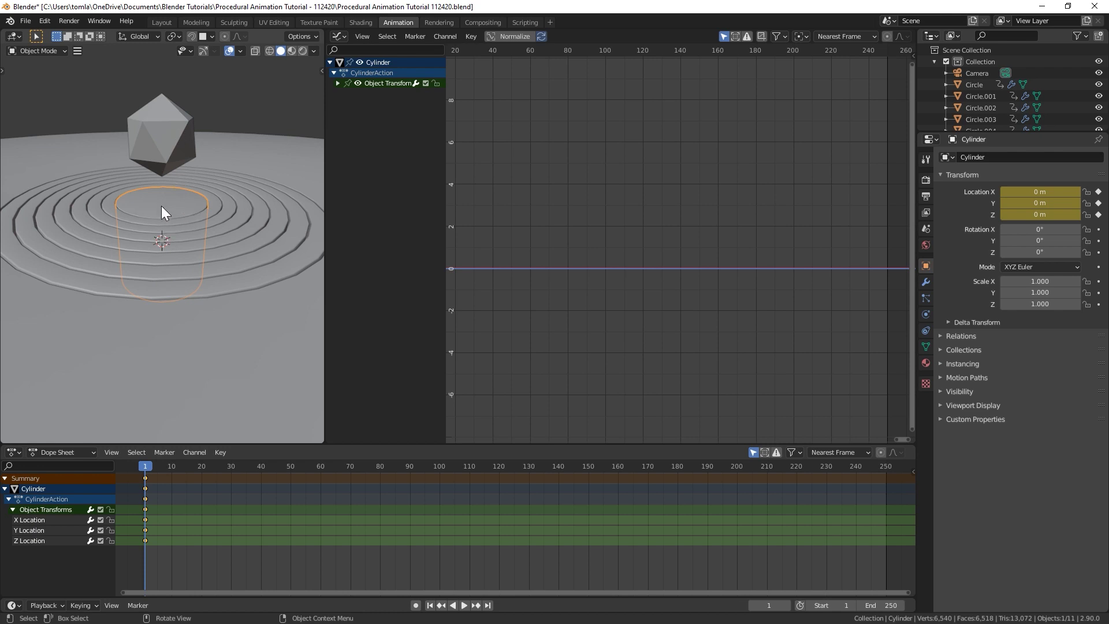
left_click(33, 532)
key("x")
left_click(33, 521)
key("x")
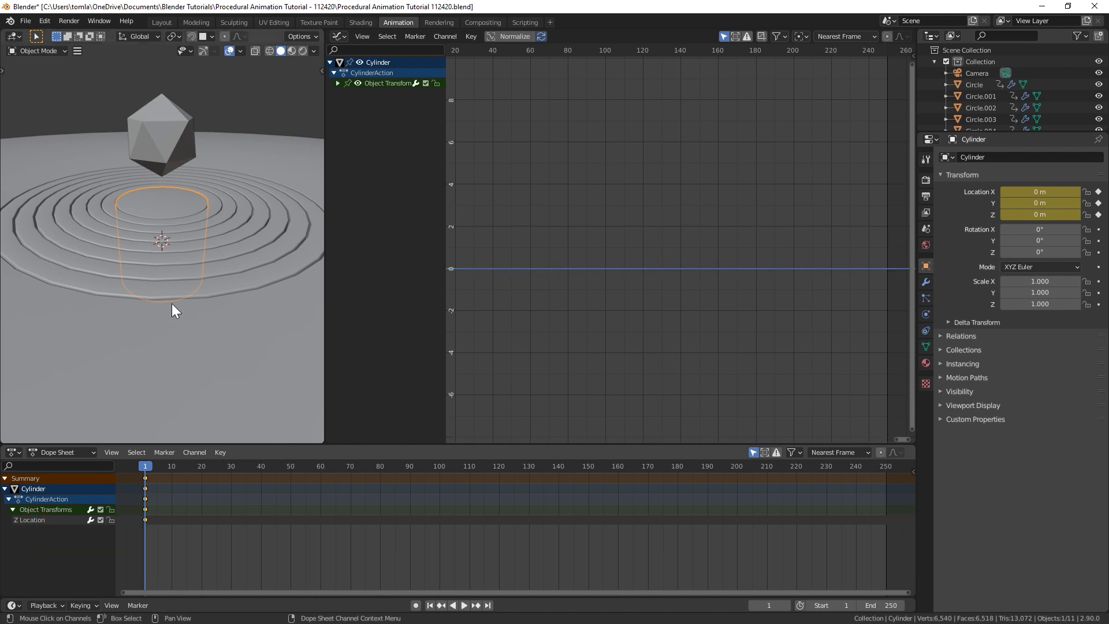
left_click(210, 196)
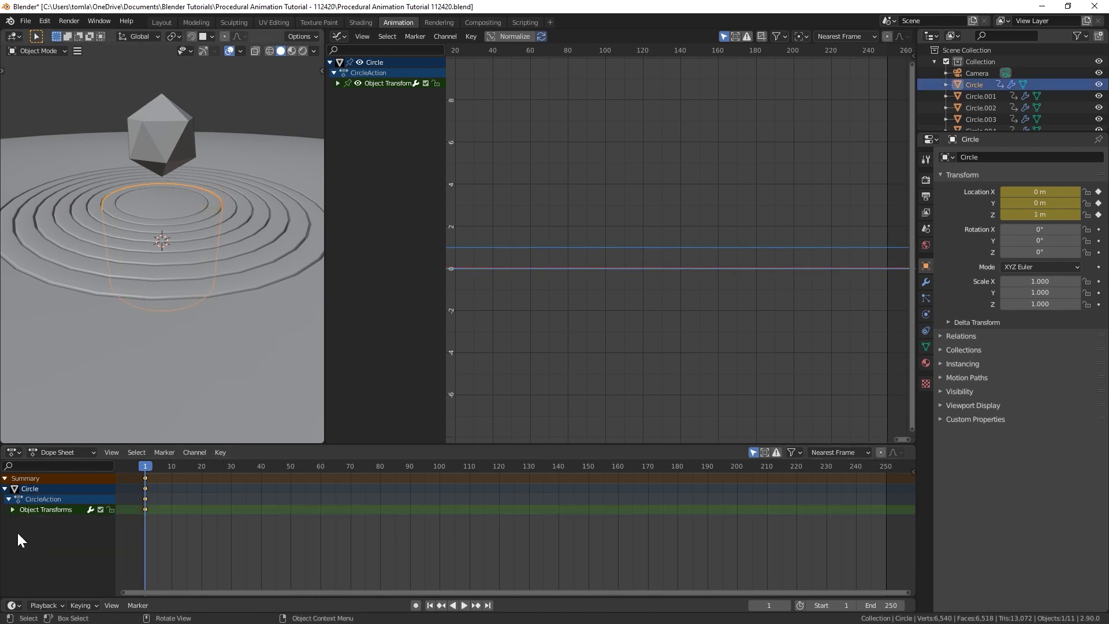
left_click(35, 521)
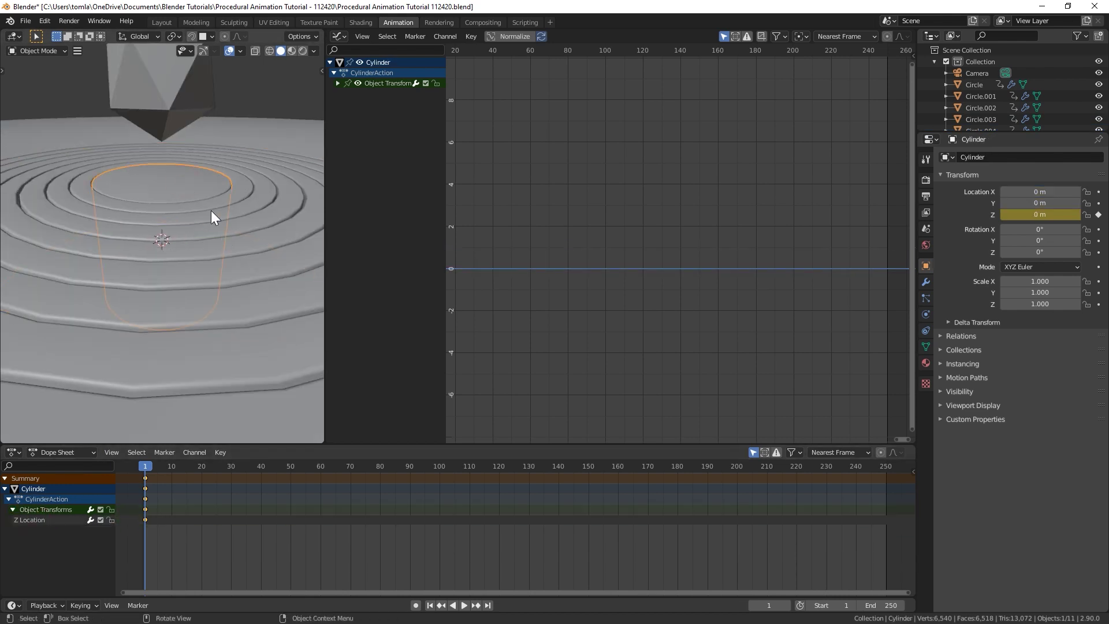
- Add a Noise F-Curve modifier to the cylinder's Z Location curve, preview playback, and show the side panel
left_click(31, 520)
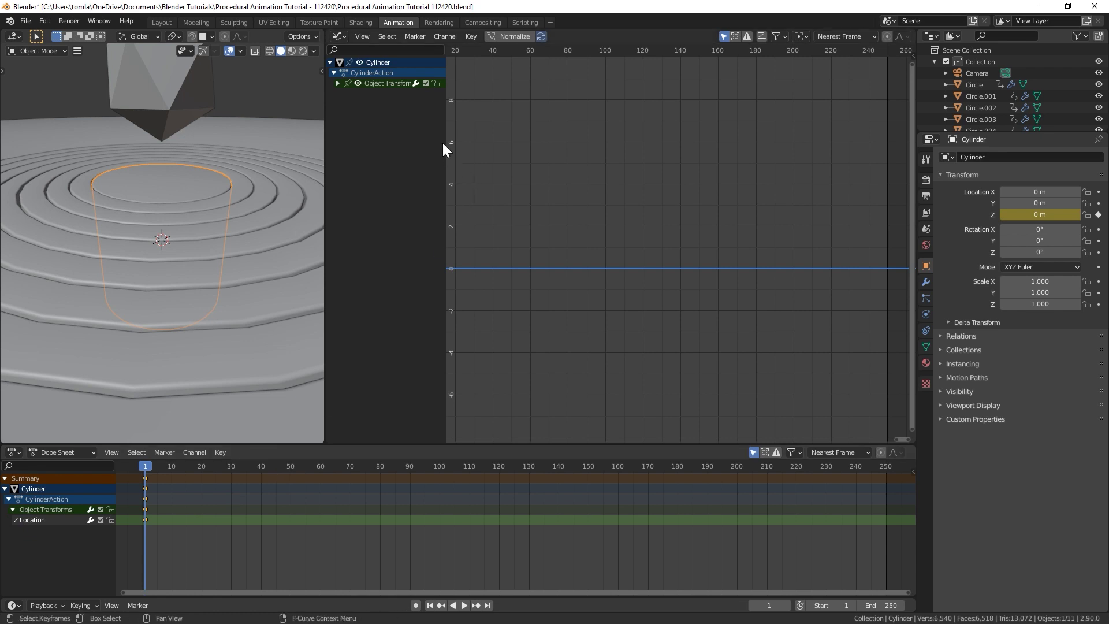
left_click(473, 37)
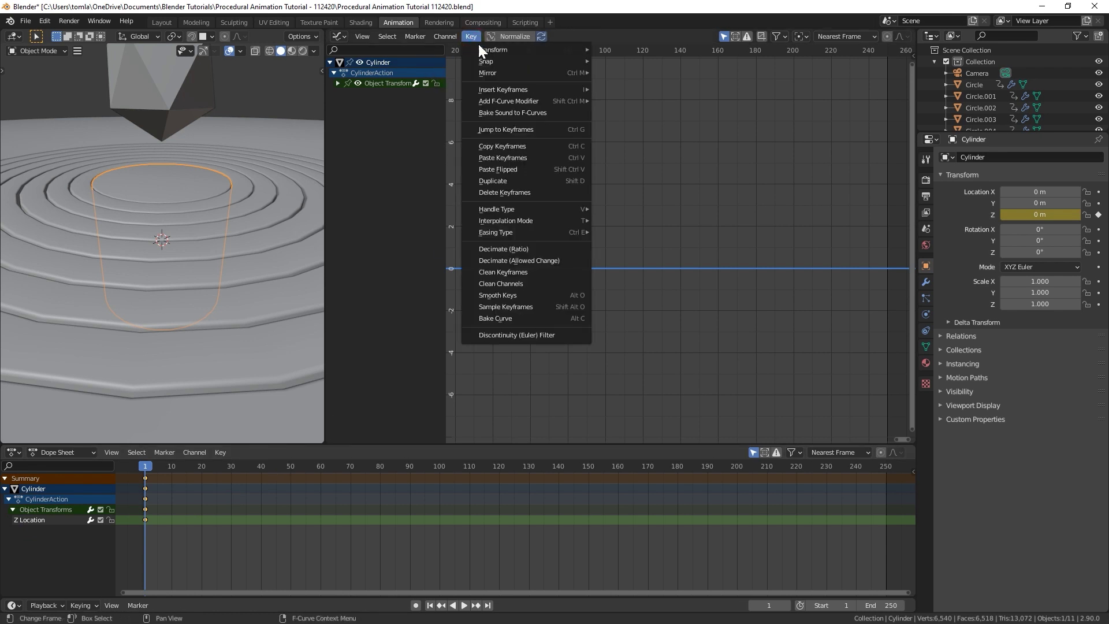
mouse_move(512, 100)
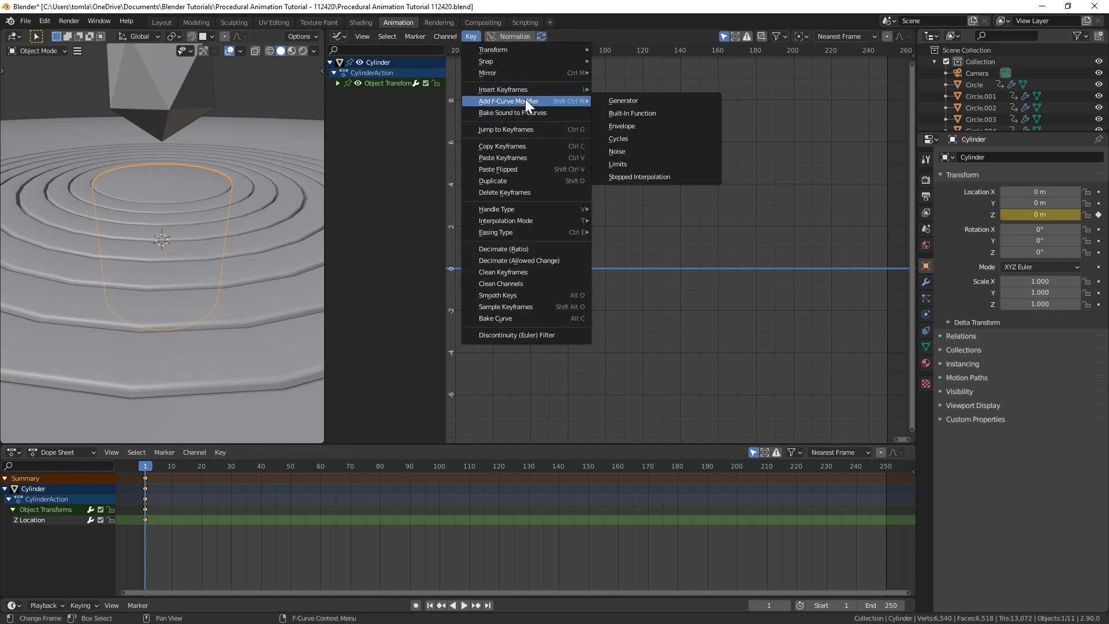
left_click(625, 149)
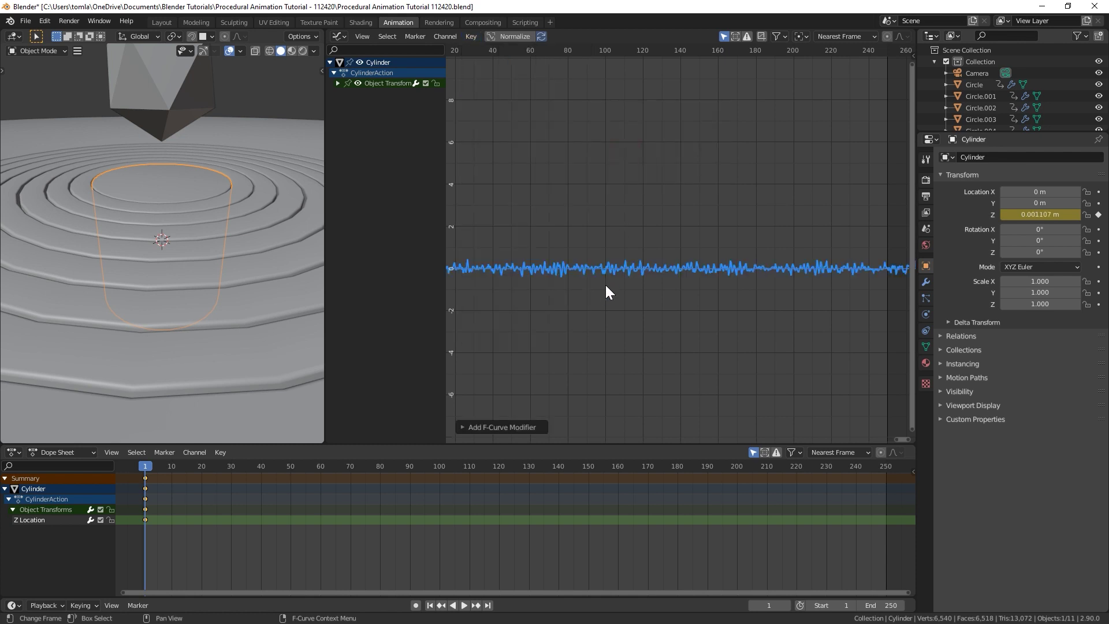
scroll(494, 238, "down", 3)
scroll(538, 277, "up", 2)
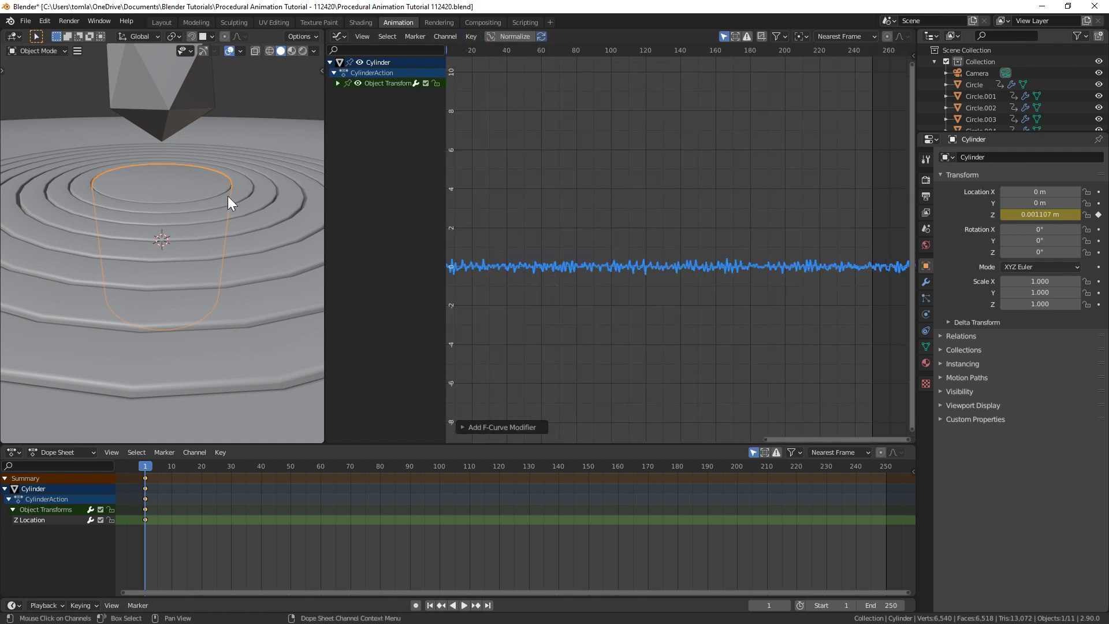
key("space")
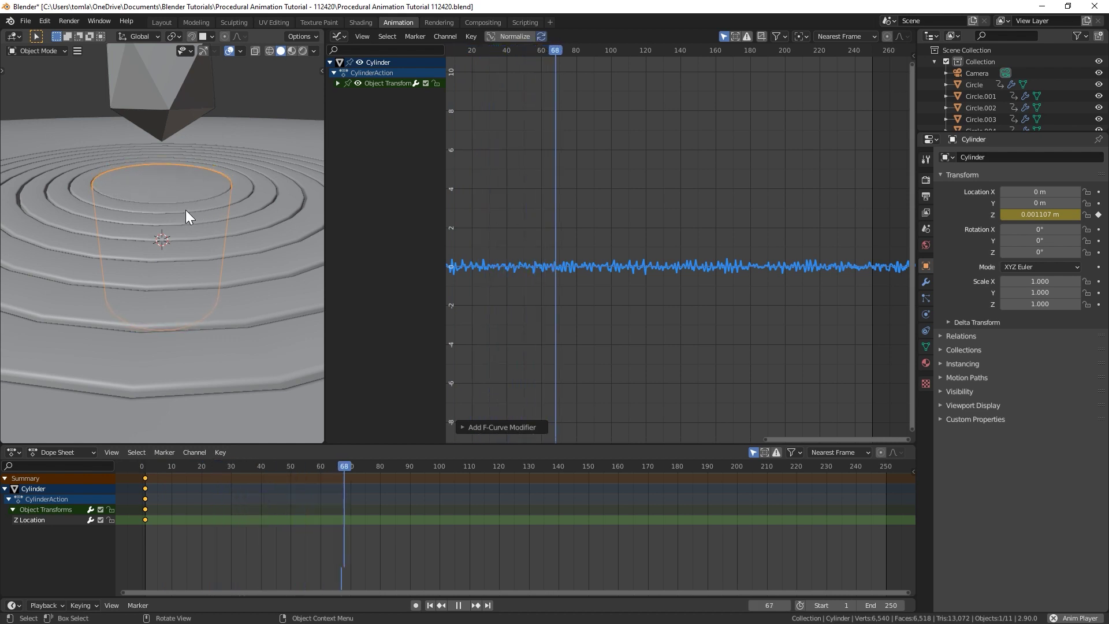
key("space")
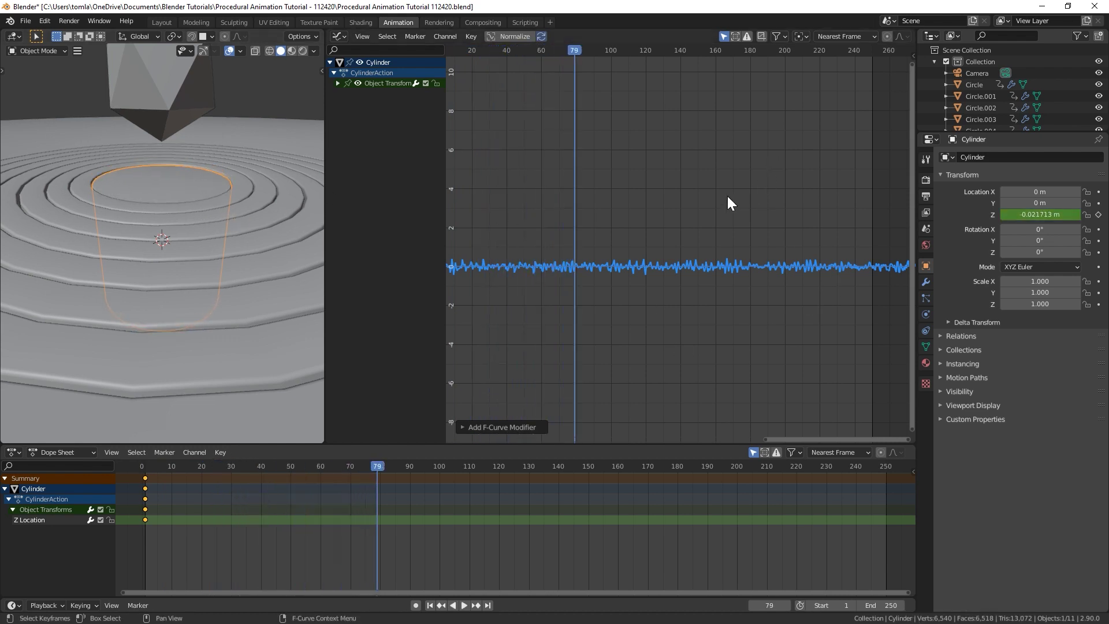
key("n")
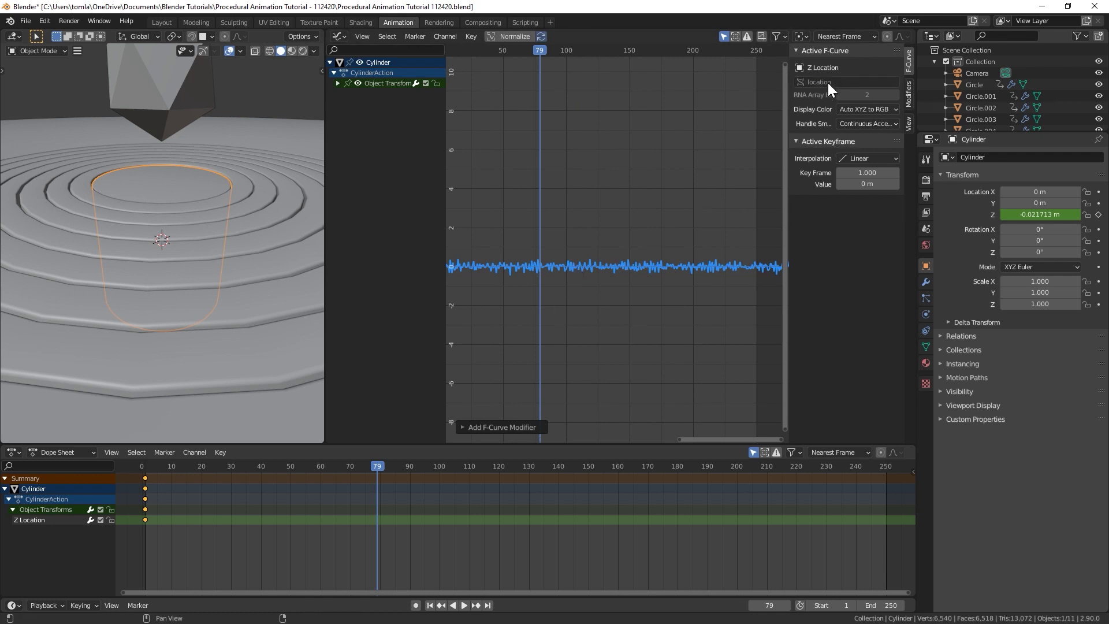
- Set the cylinder's Noise modifier to Scale 30 and Strength 5
left_click(910, 96)
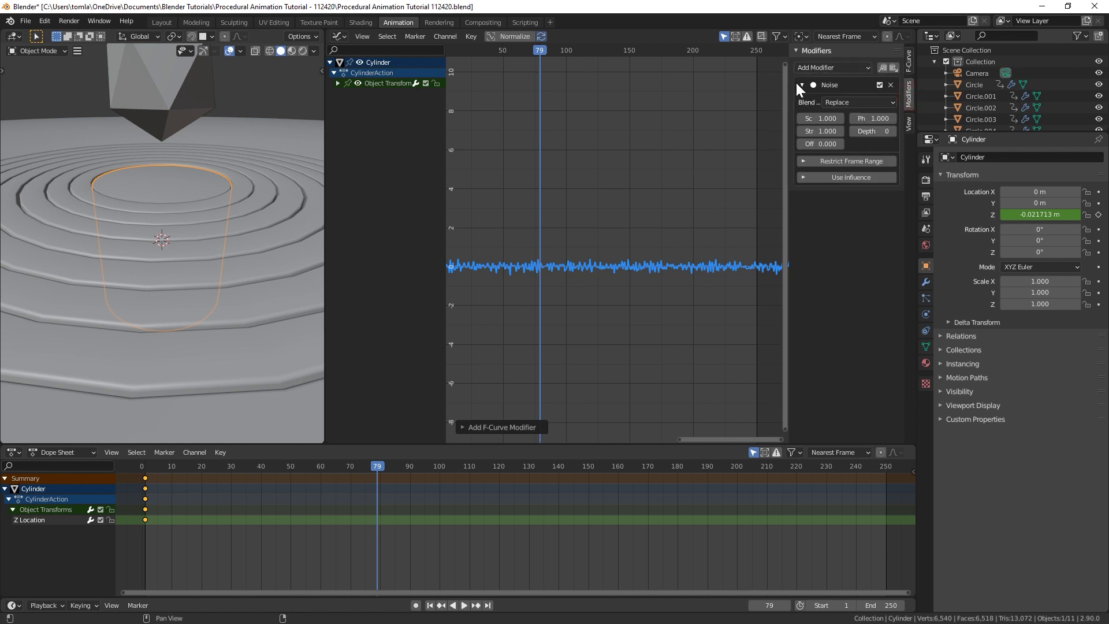
left_click_drag(790, 82, 739, 85)
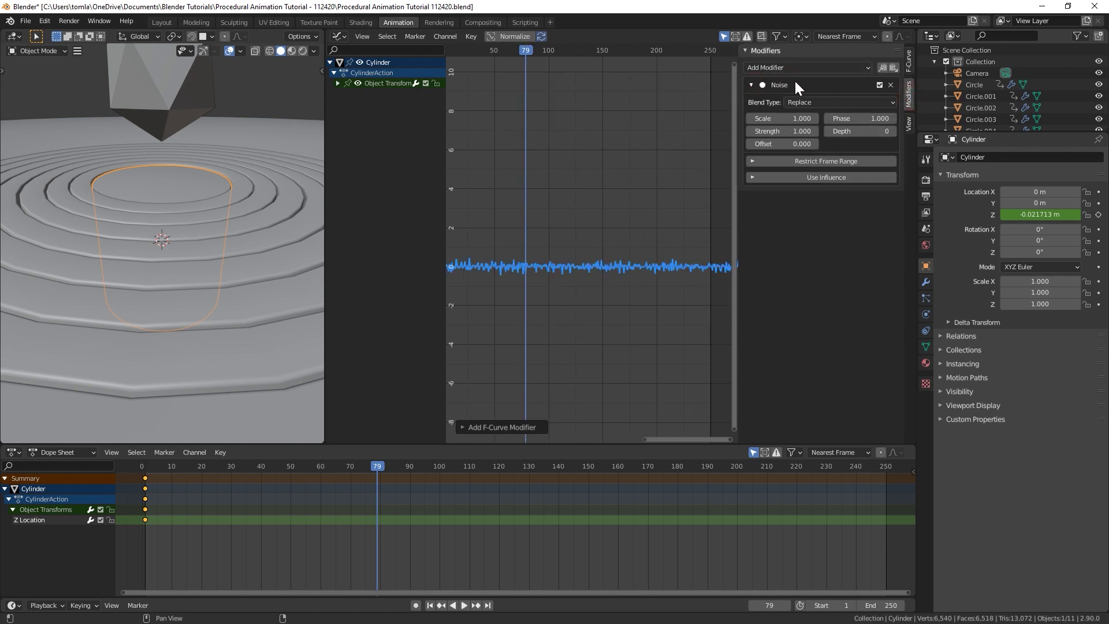
left_click(774, 119)
type("30")
key("Return")
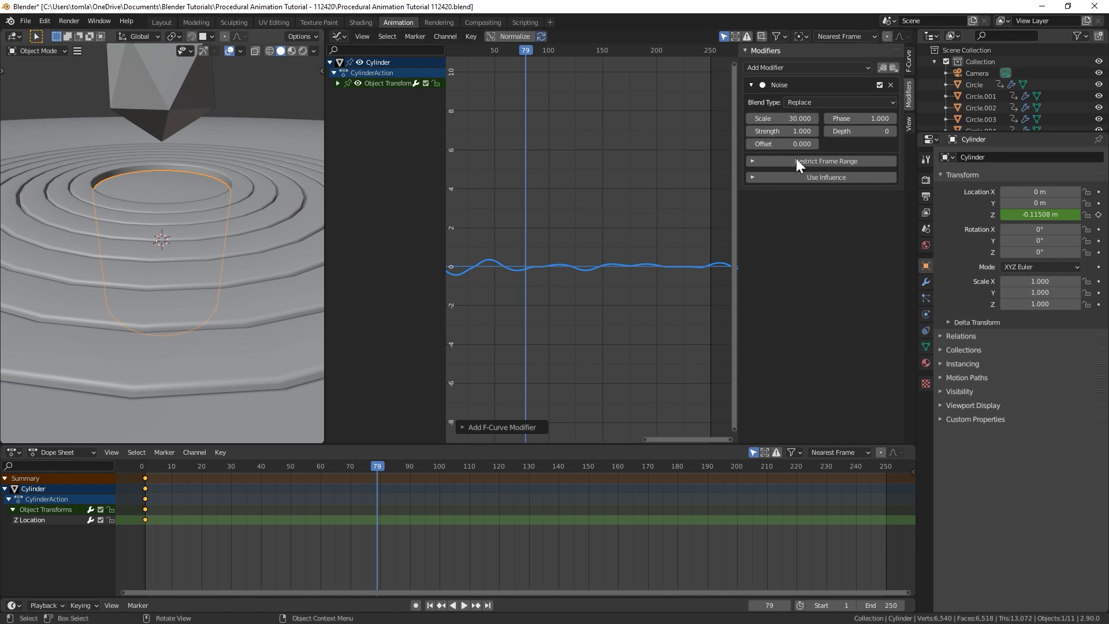
left_click(773, 134)
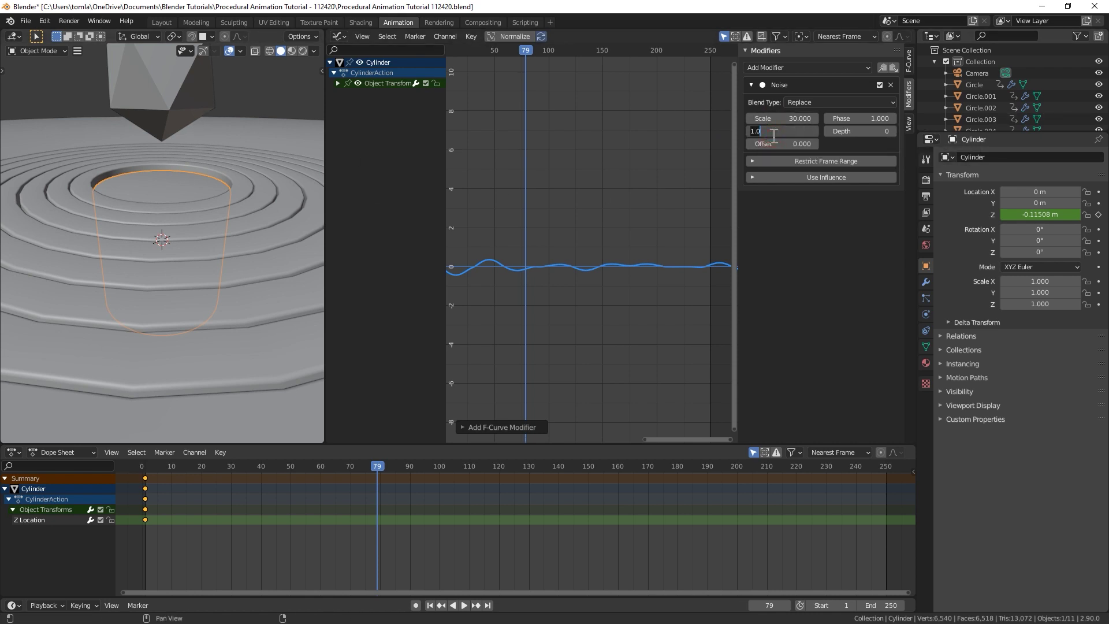
type("5")
key("Return")
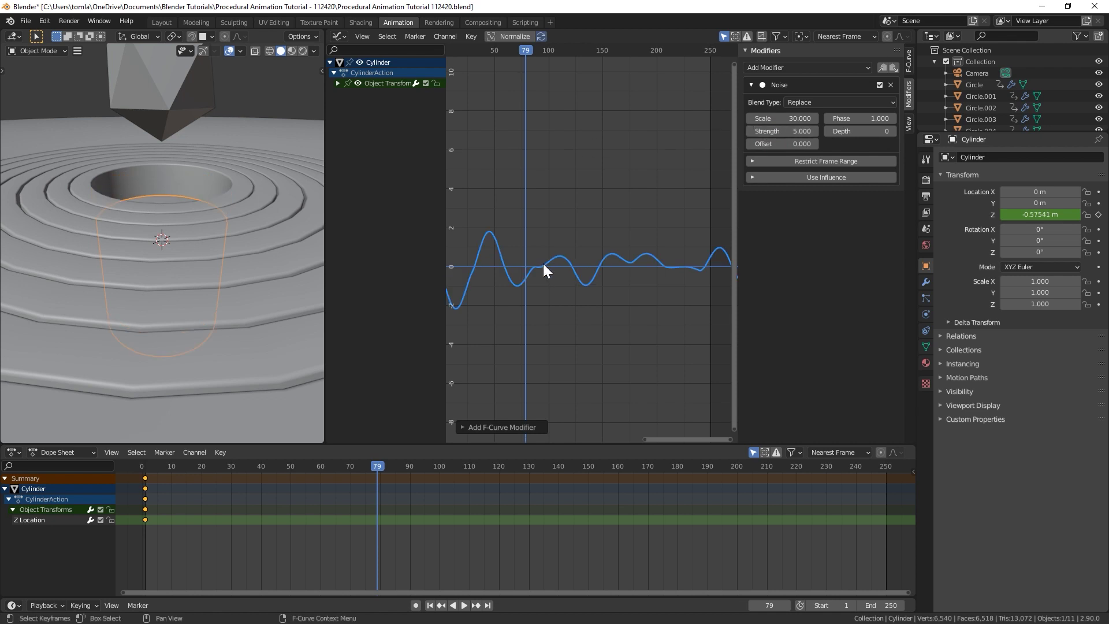
scroll(543, 263, "down", 1)
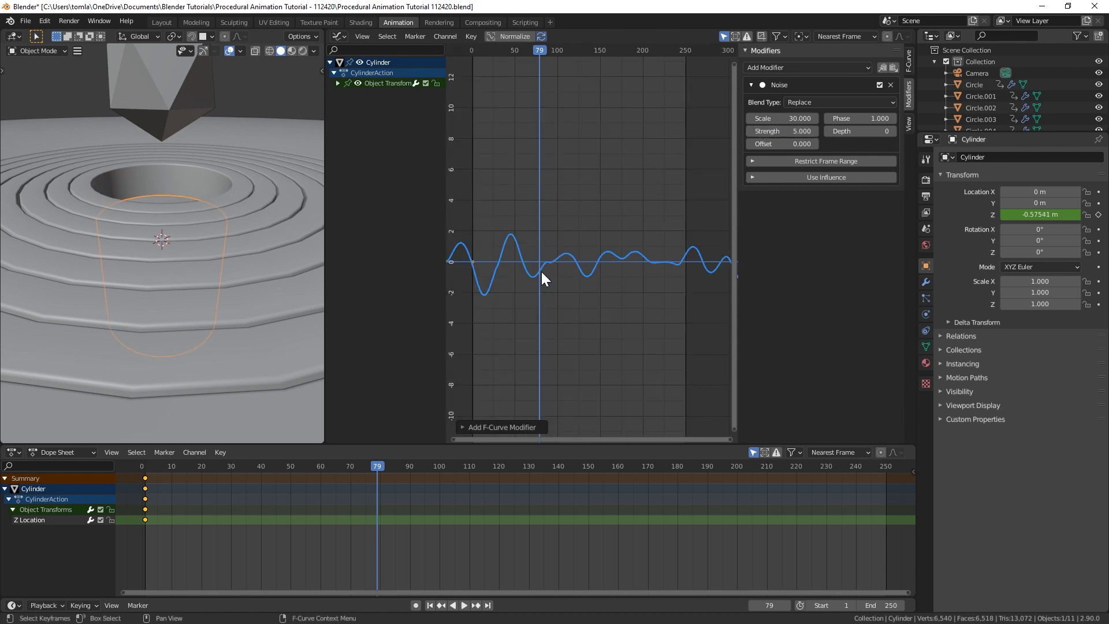
- Set the animation's end frame to 120 and play it back
left_click(881, 605)
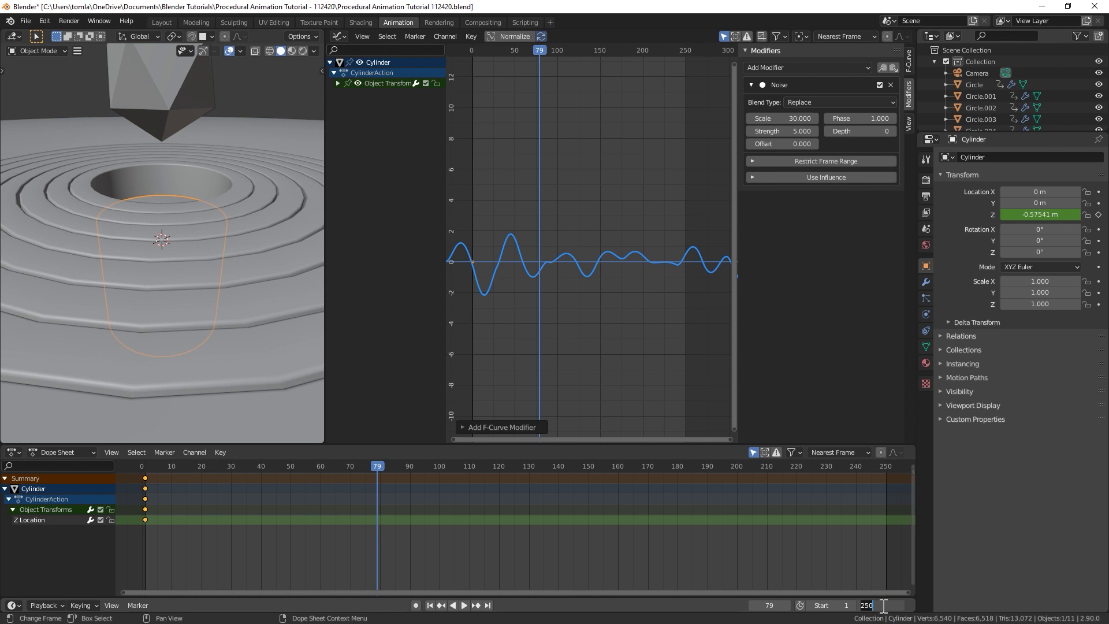
type("120")
key("Return")
middle_click_drag(331, 510, 401, 507)
key("space")
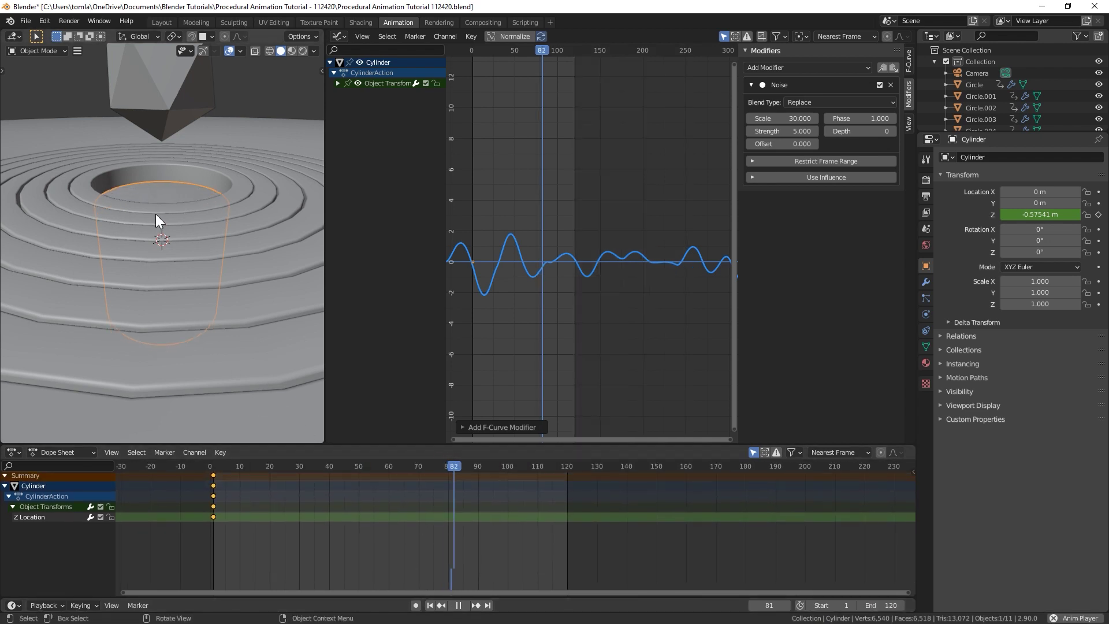
scroll(178, 180, "down", 4)
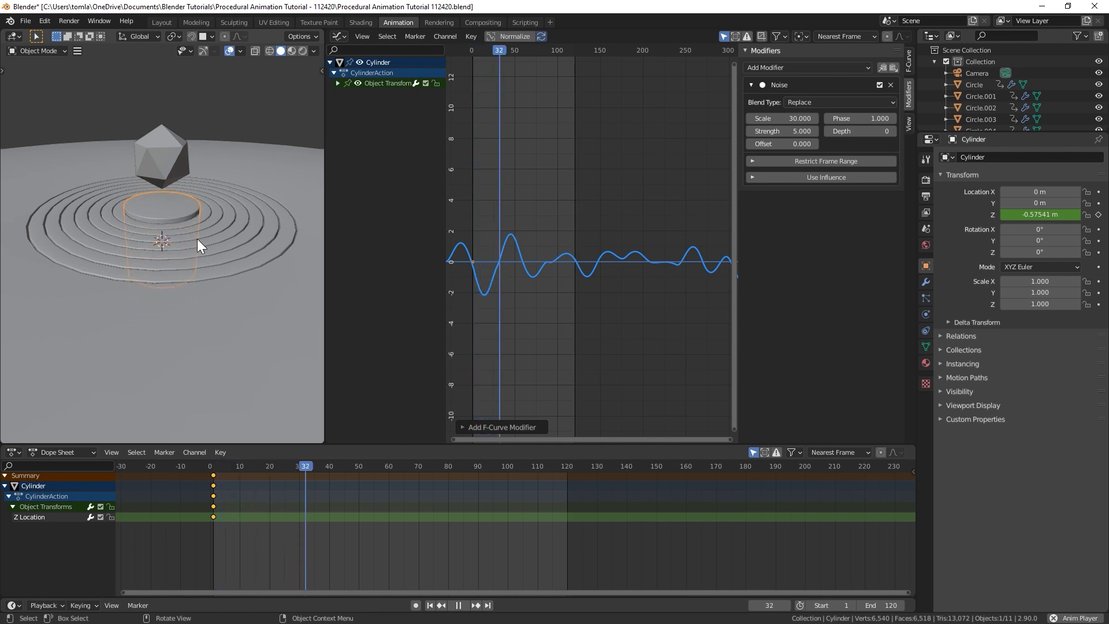
key("space")
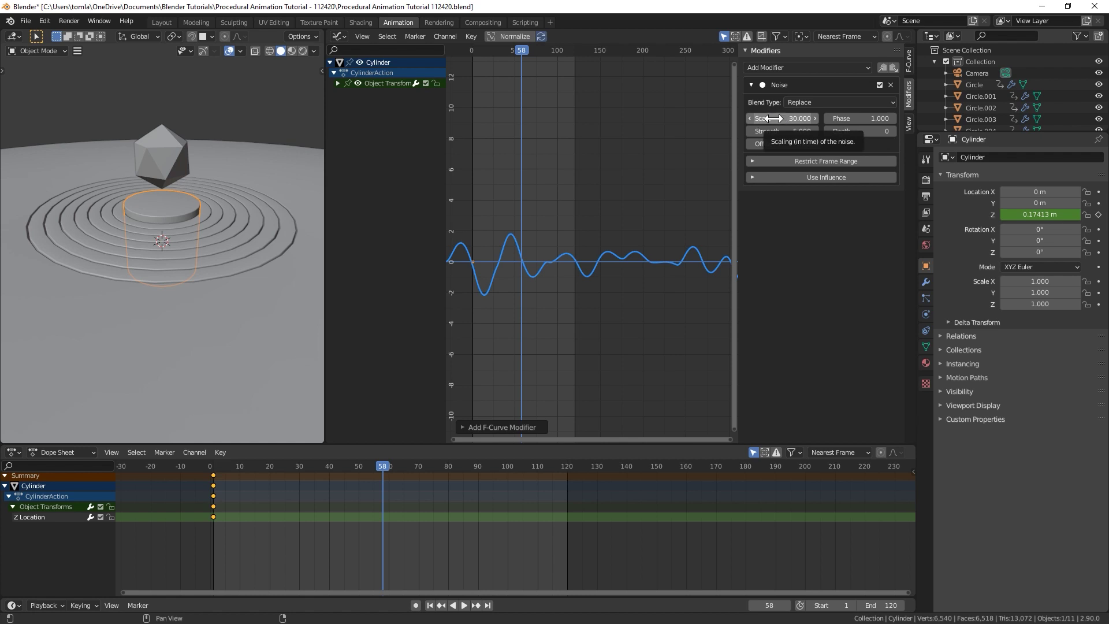
- Change the cylinder's Noise Scale to 20 and play back the faster bobbing
left_click(792, 118)
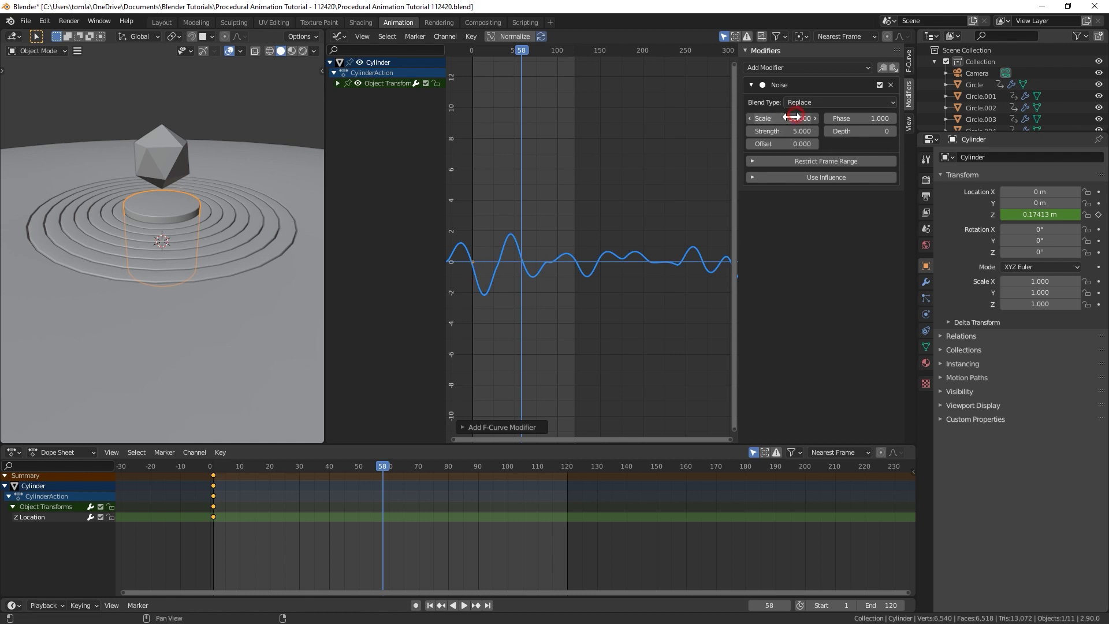
left_click_drag(792, 117, 778, 117)
left_click(793, 115)
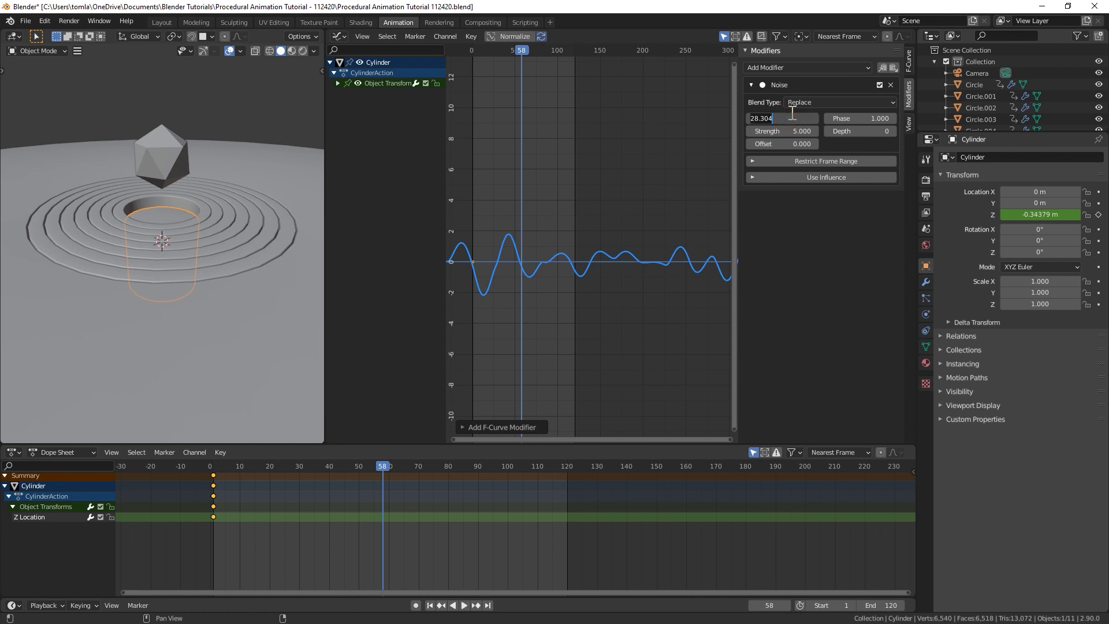
key("ctrl+a")
type("20")
key("Return")
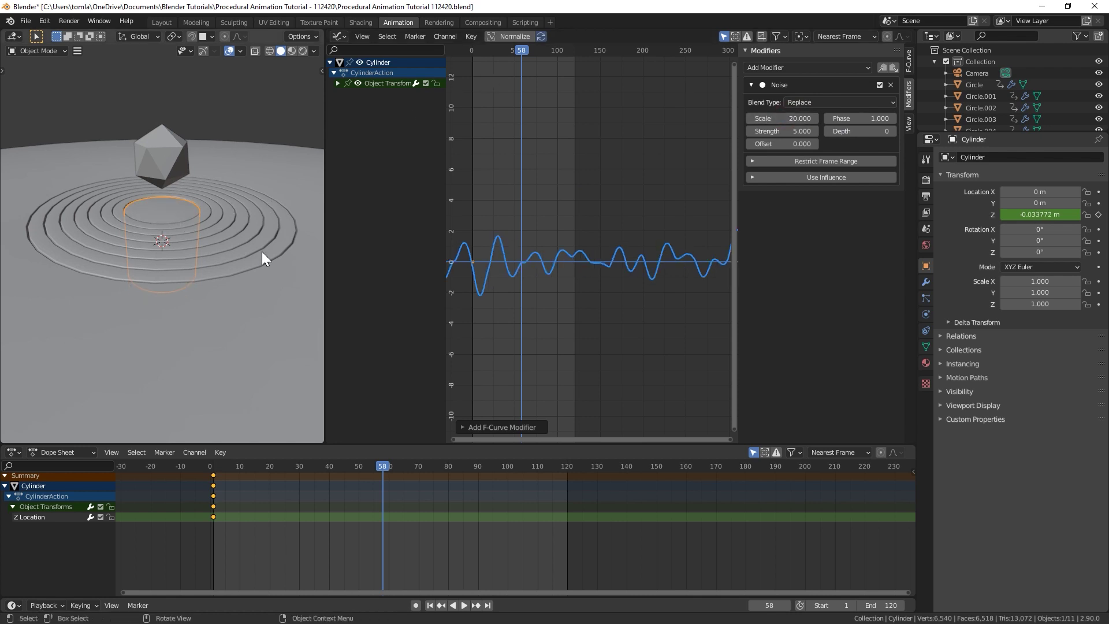
key("space")
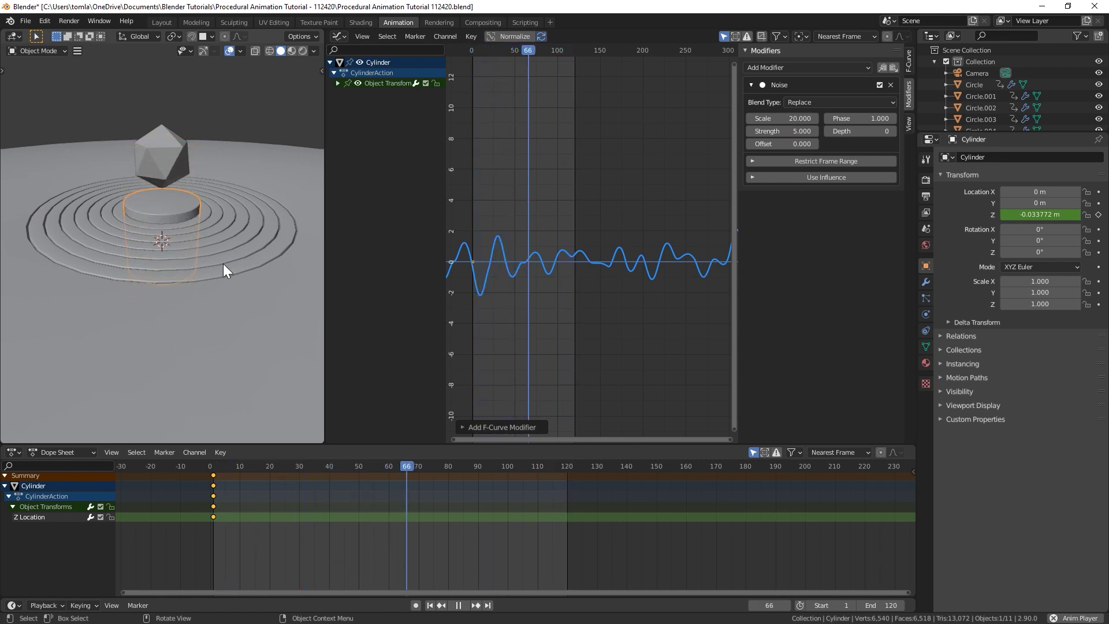
key("space")
key("space")
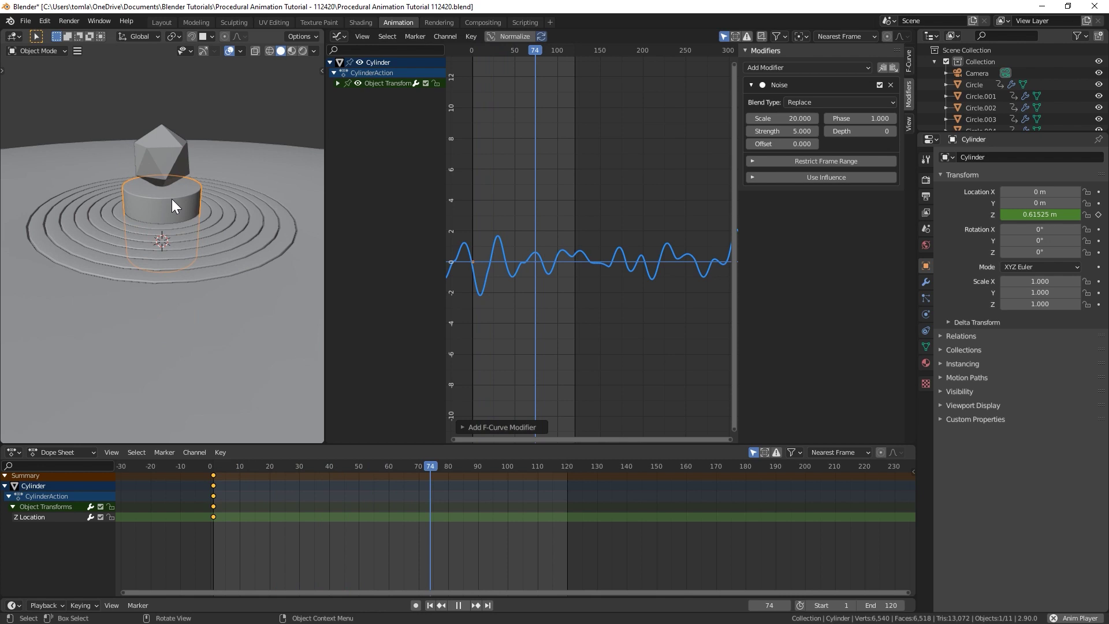
key("space")
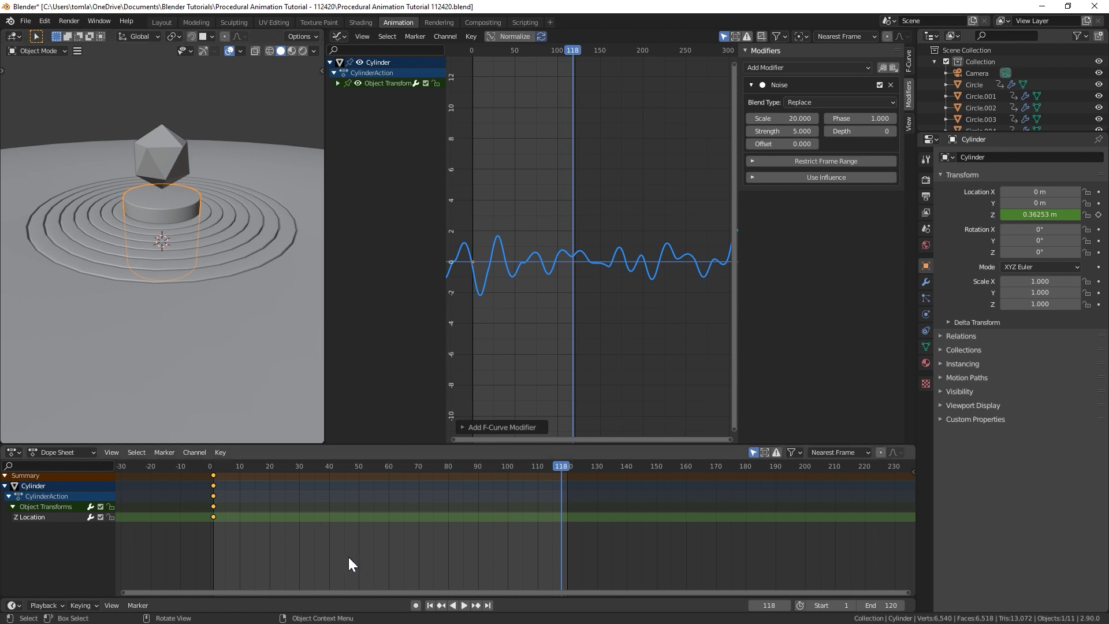
- Copy the cylinder's Noise modifier and paste it onto the ring Circle's Z Location curve
left_click(430, 605)
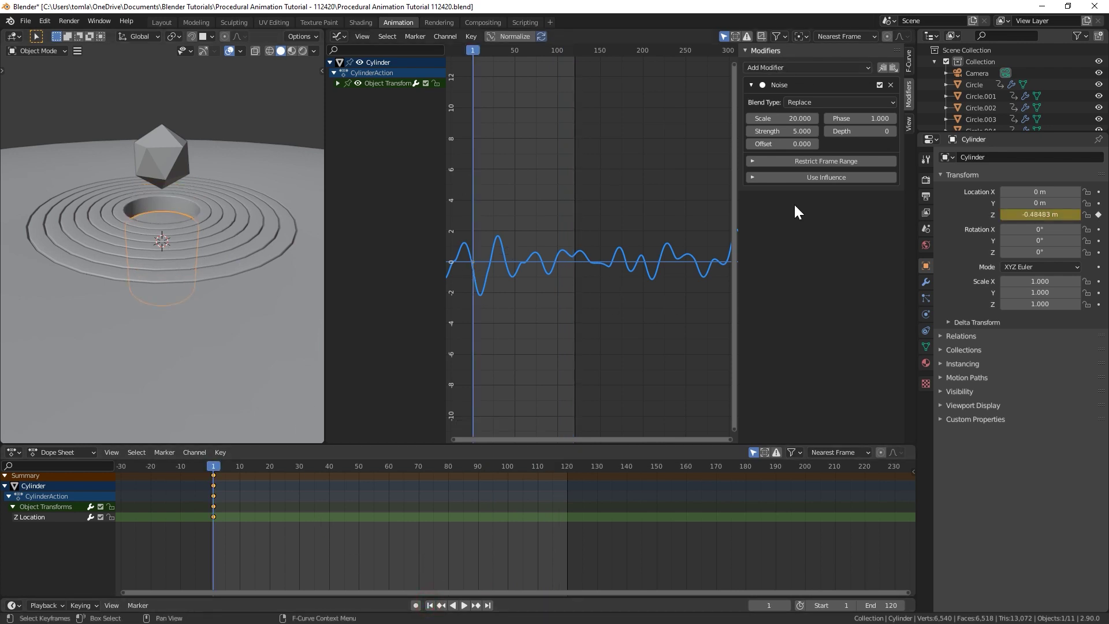
left_click(882, 67)
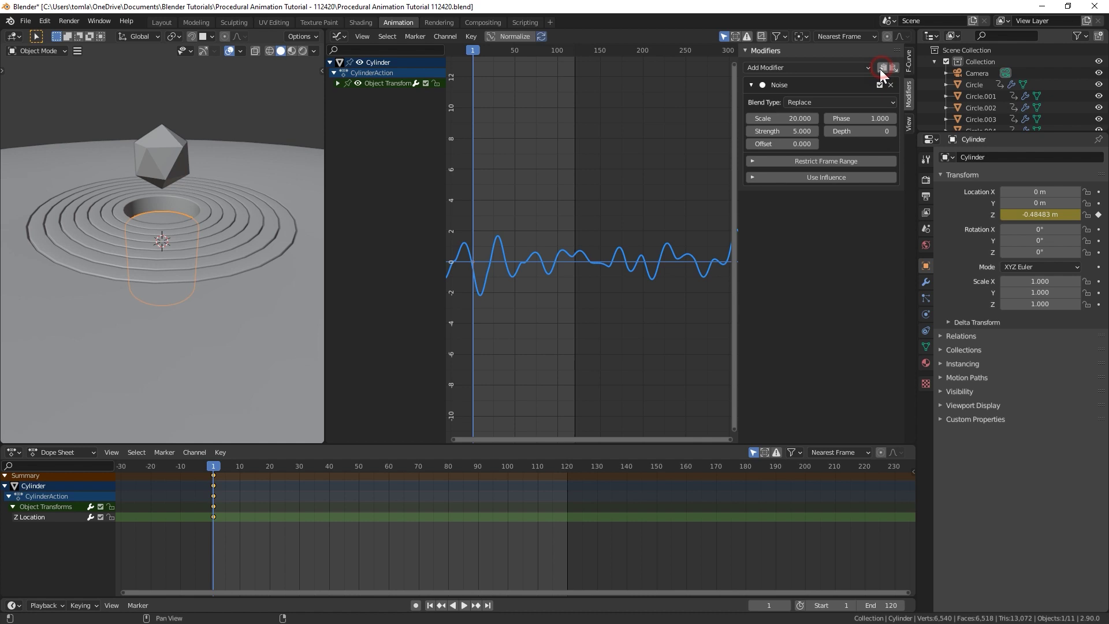
left_click(203, 209)
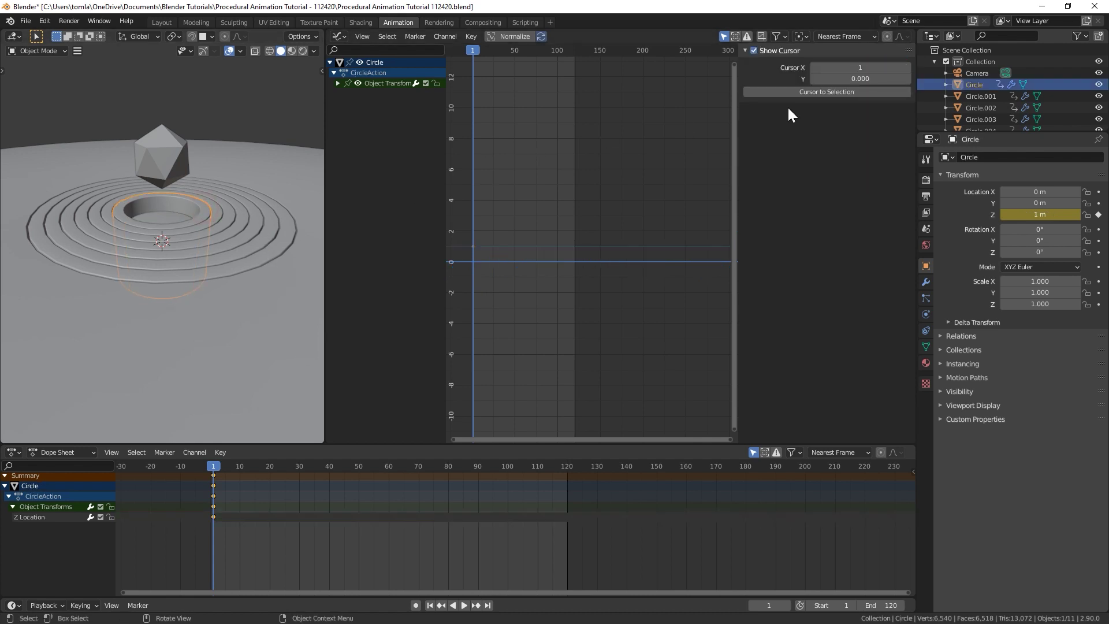
left_click(34, 517)
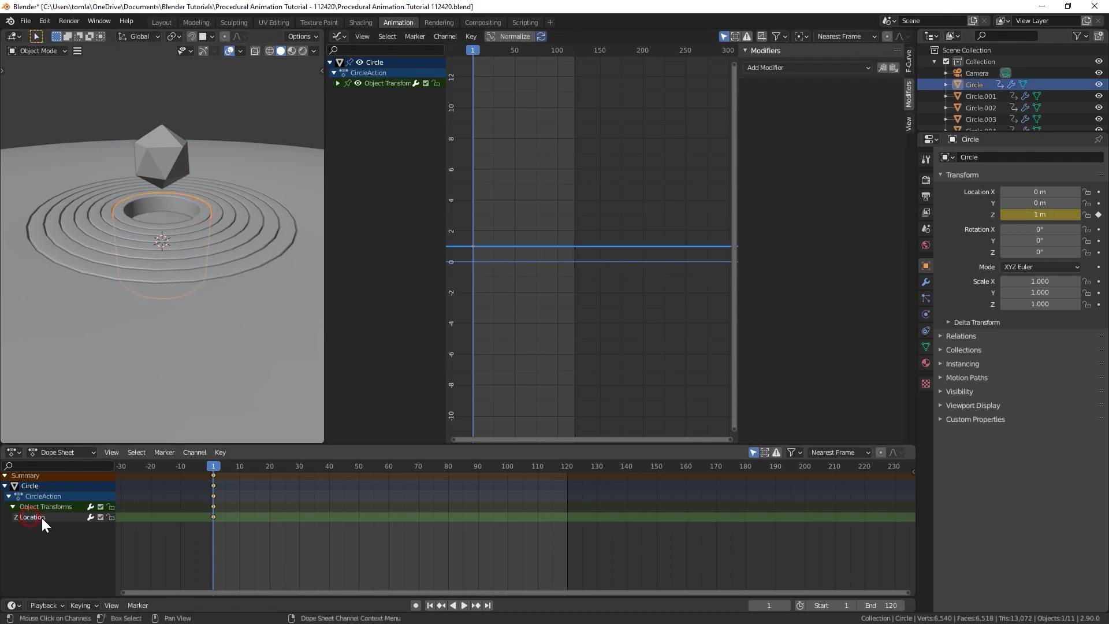
left_click(893, 68)
key("space")
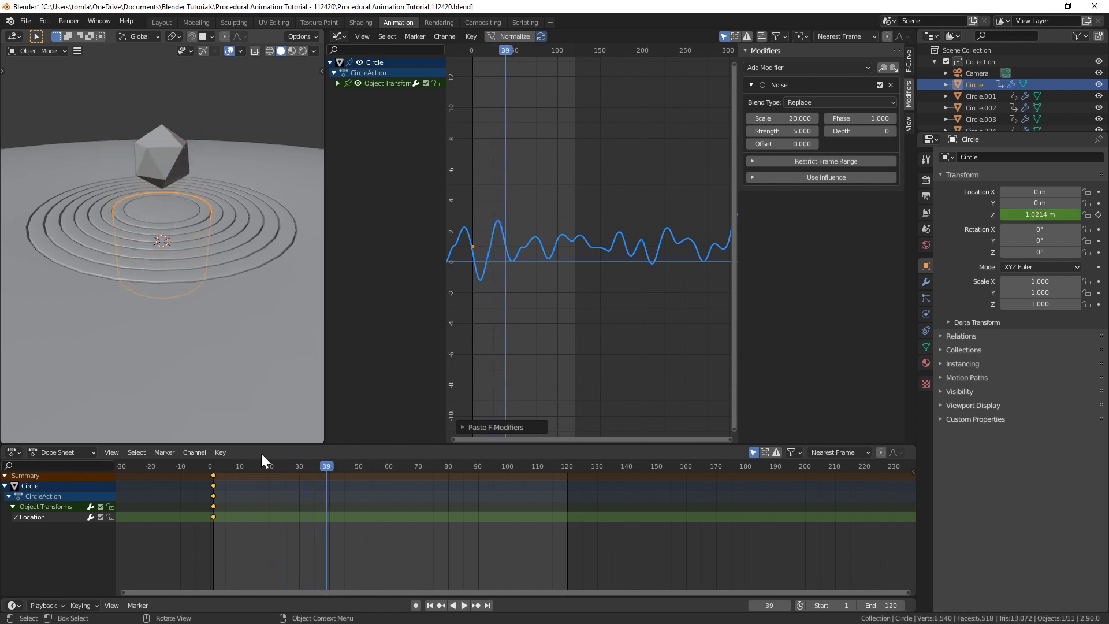
- Set Circle's Noise Offset to -1 and preview the animation
left_click(430, 605)
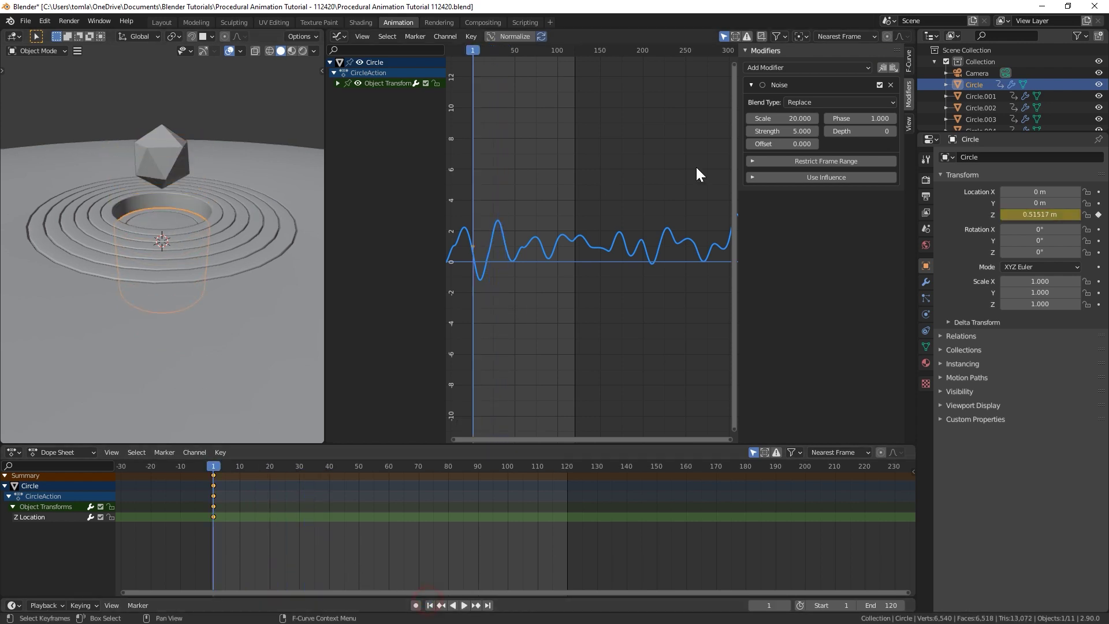
left_click(774, 143)
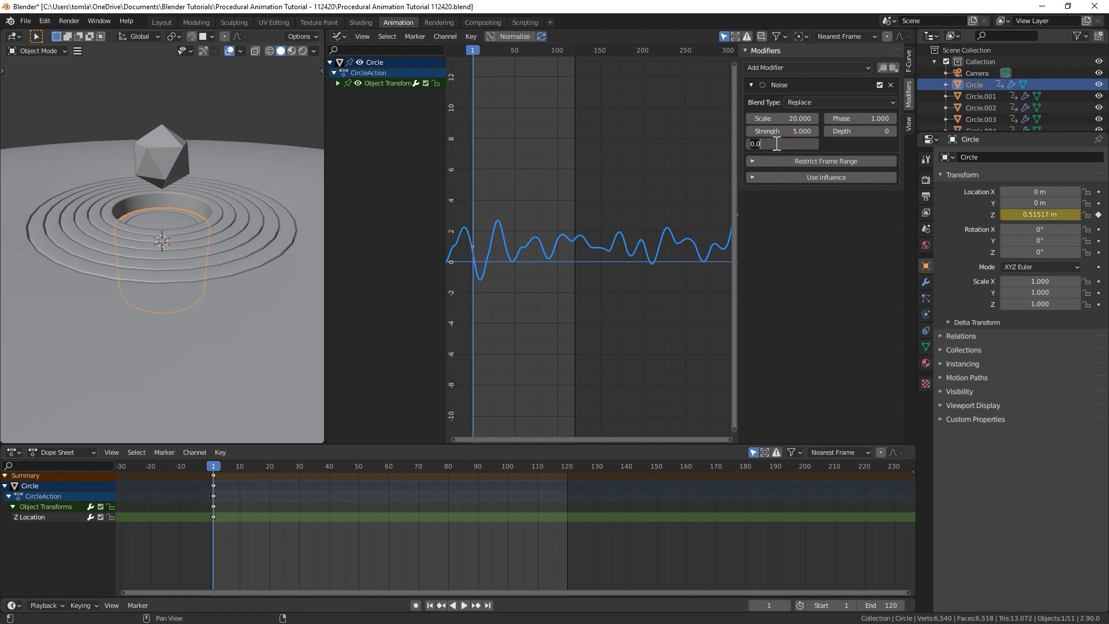
type("-1")
key("Return")
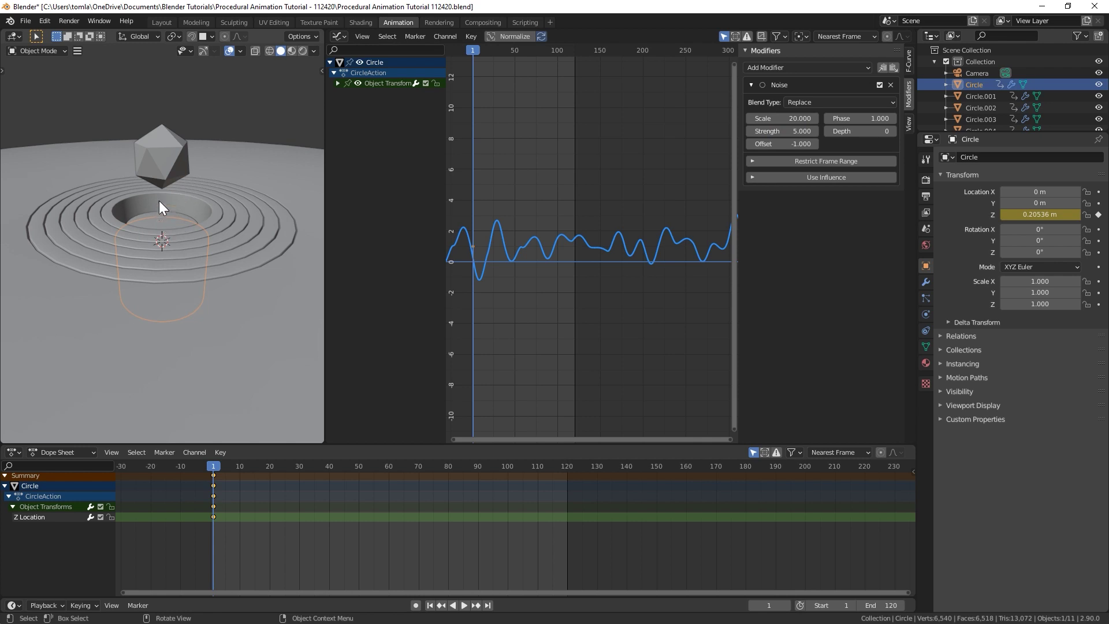
key("space")
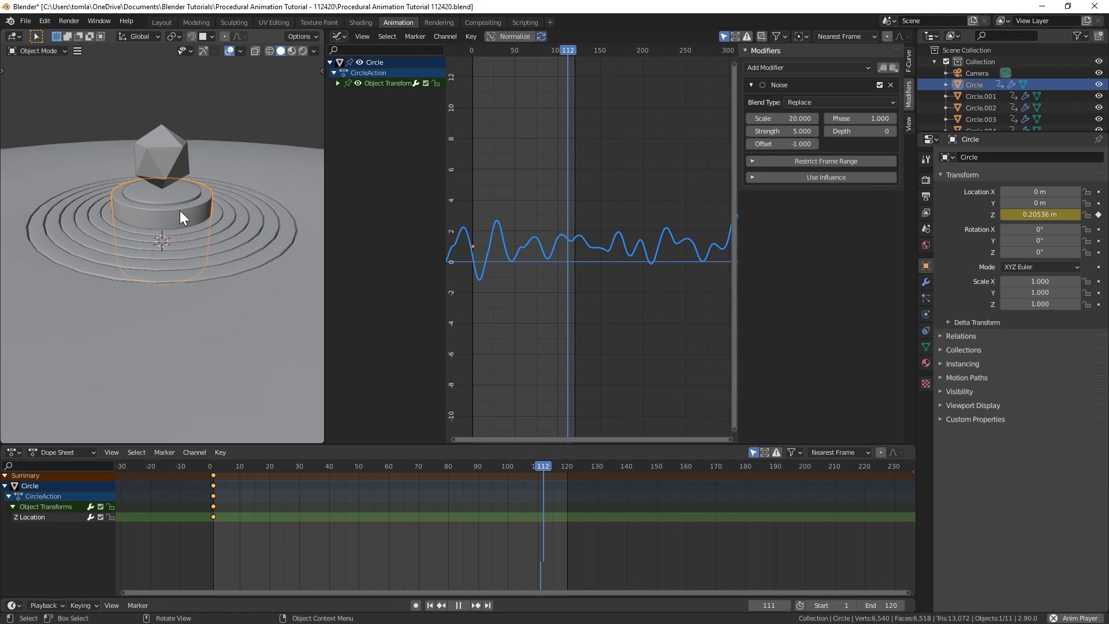
key("space")
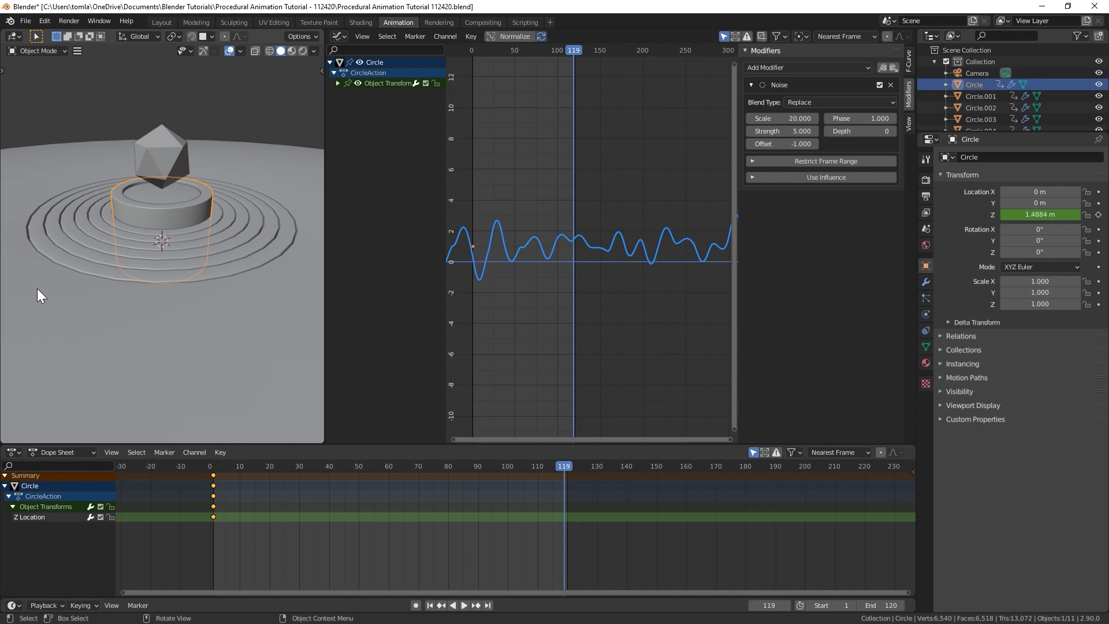
- Paste the Noise modifier onto Circle.001's Z Location with Offset -2 and preview it
left_click(216, 215)
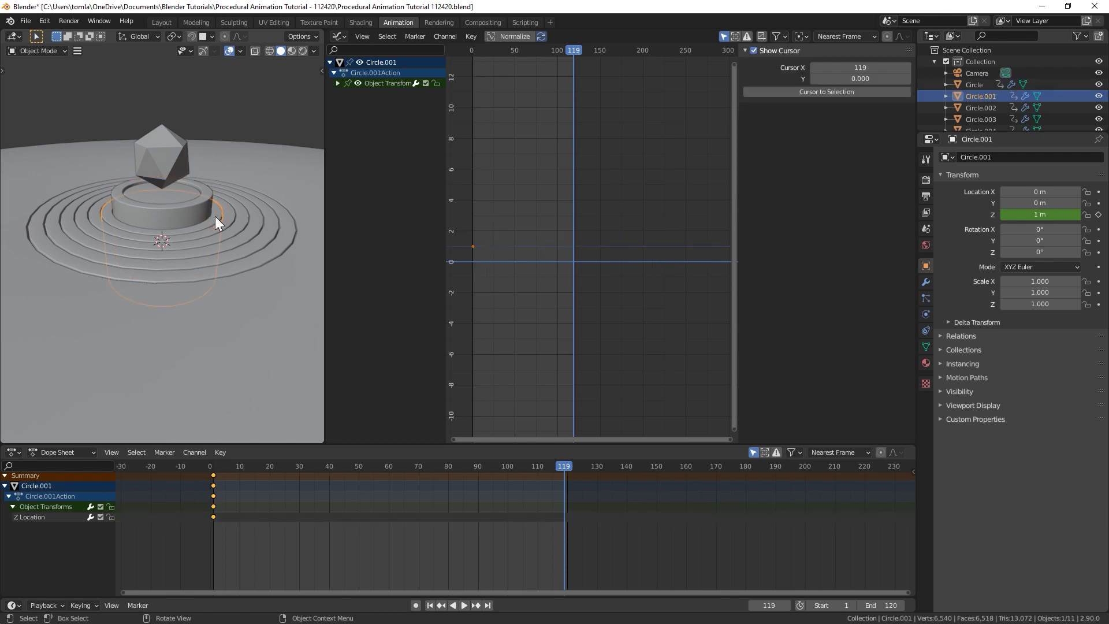
left_click(430, 605)
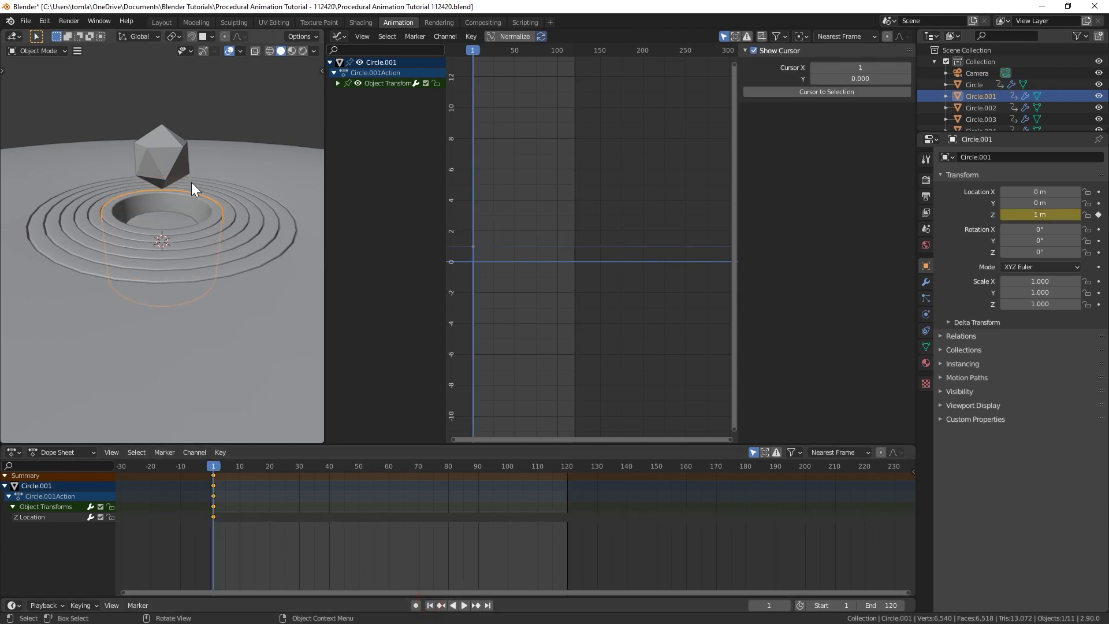
left_click(28, 518)
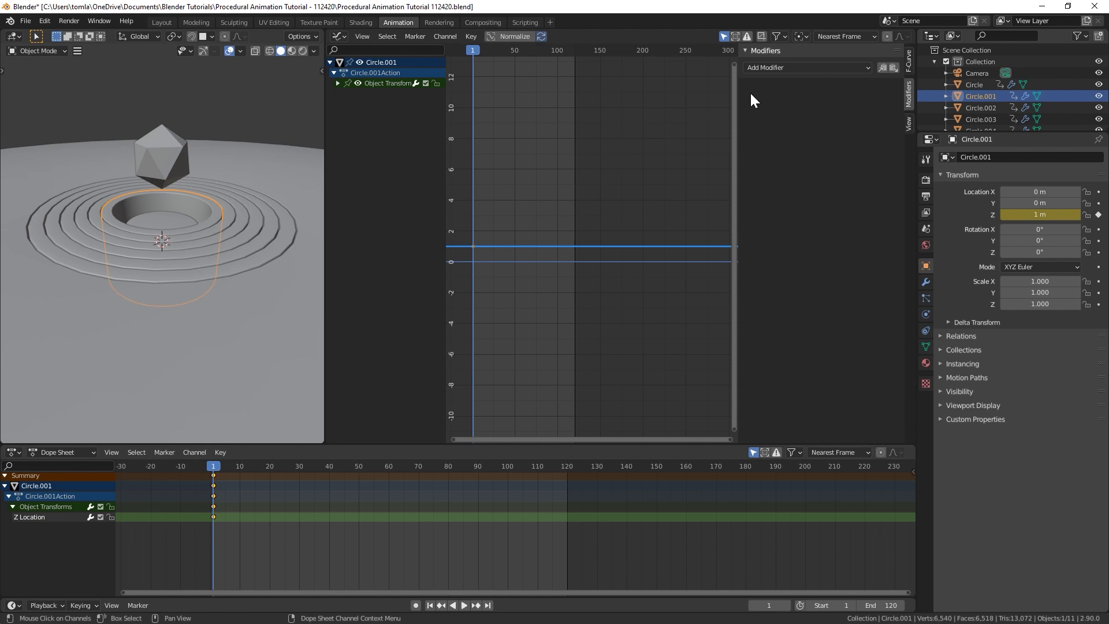
left_click(894, 67)
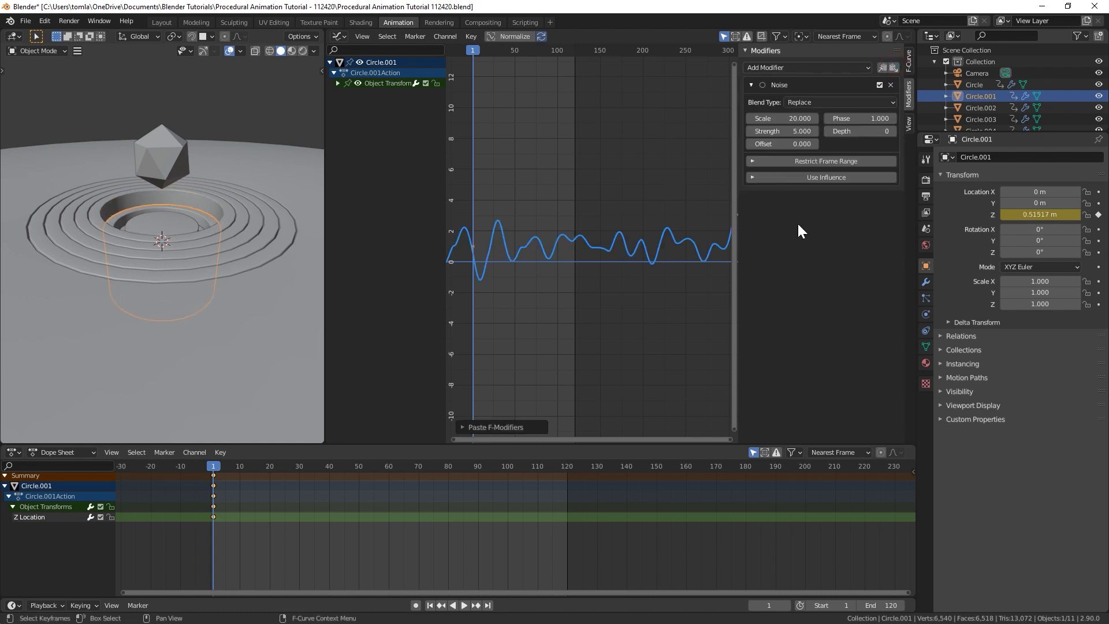
left_click(787, 145)
type("0.0")
type("2")
key("Return")
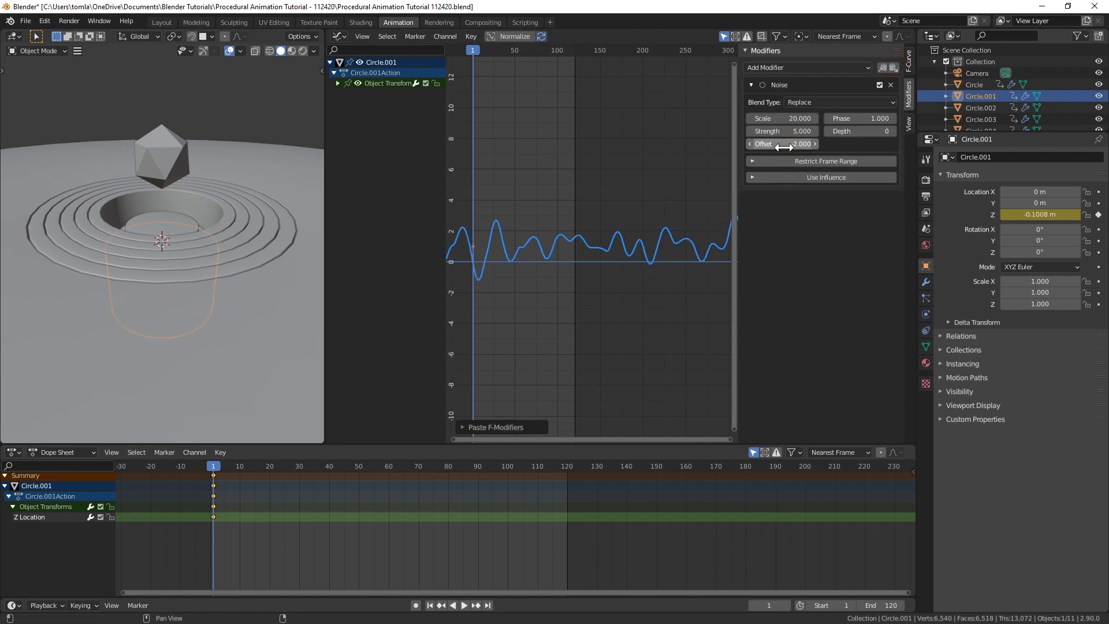
key("space")
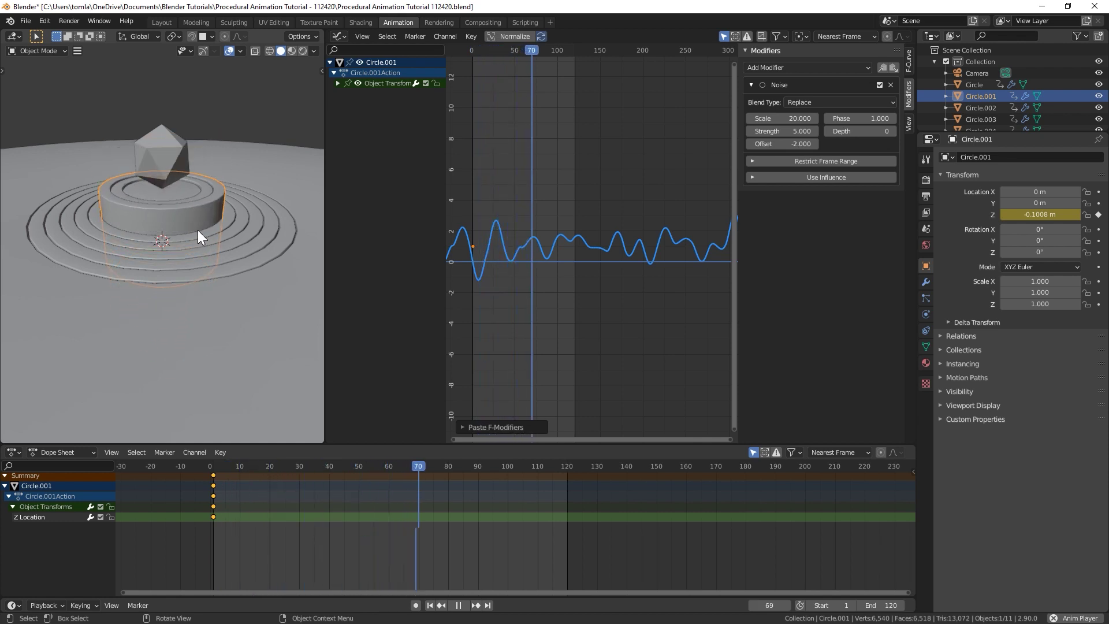
key("space")
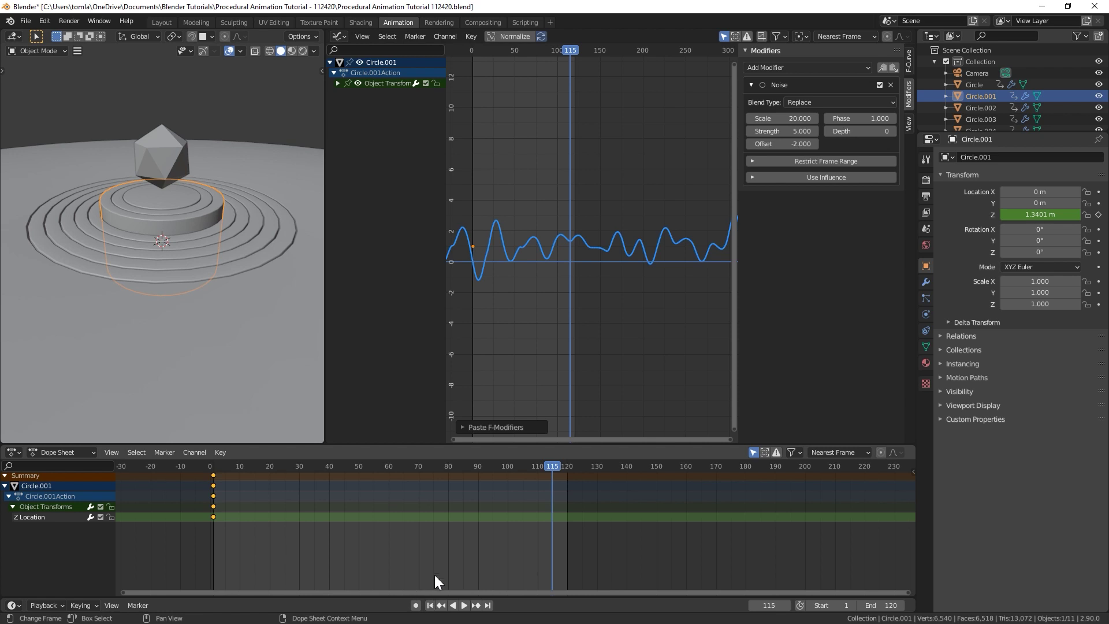
- Paste the Noise modifier onto Circle.002's Z Location curve
left_click(234, 211)
left_click(36, 516)
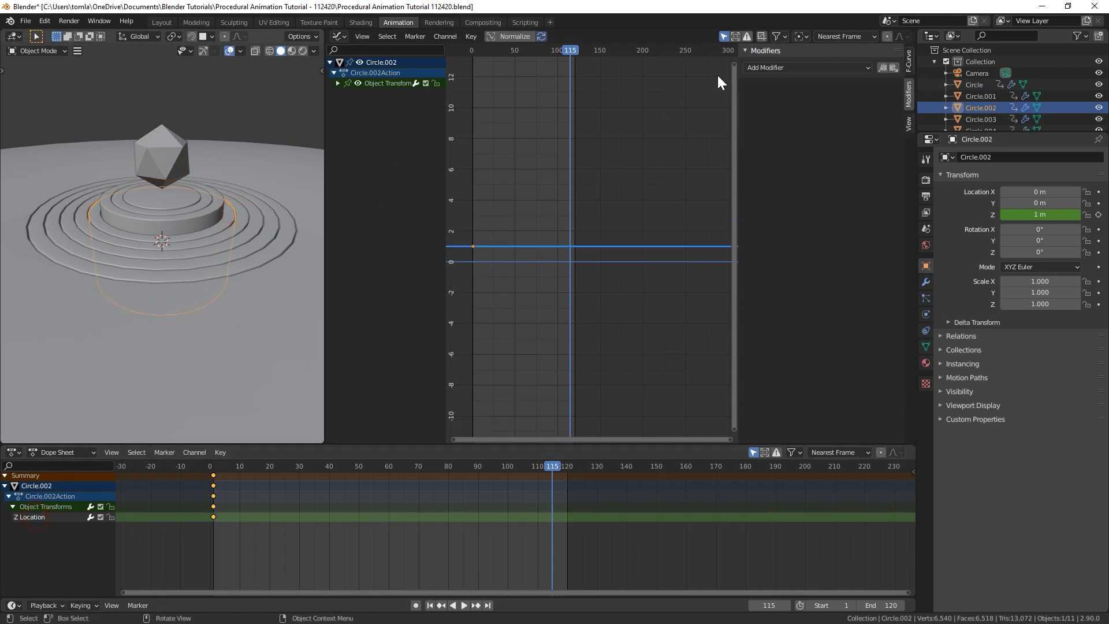
left_click(894, 67)
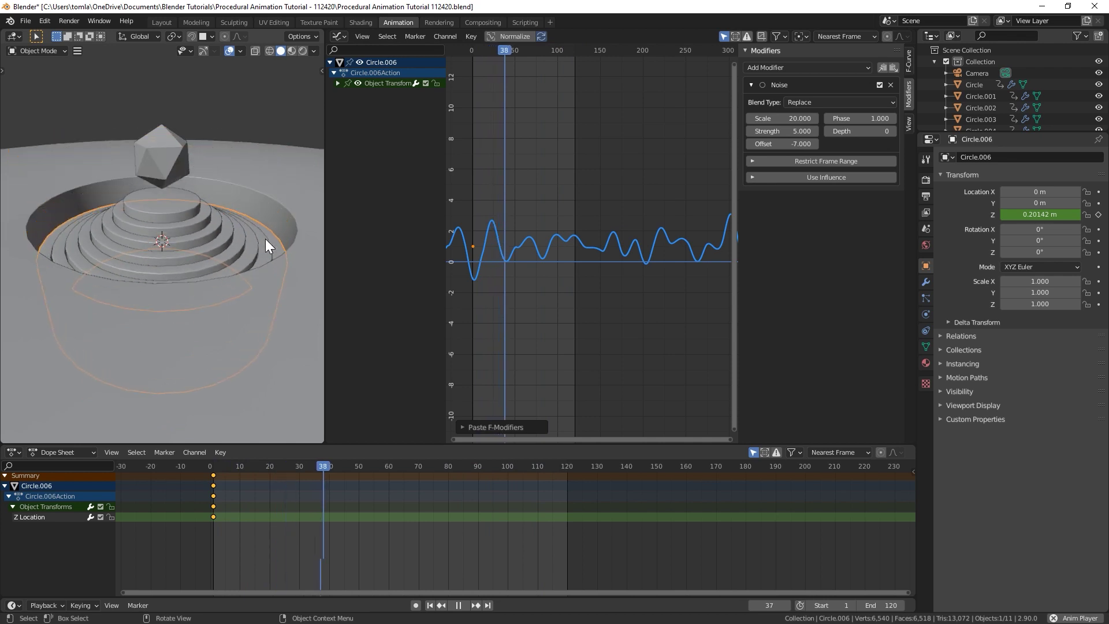
key("space")
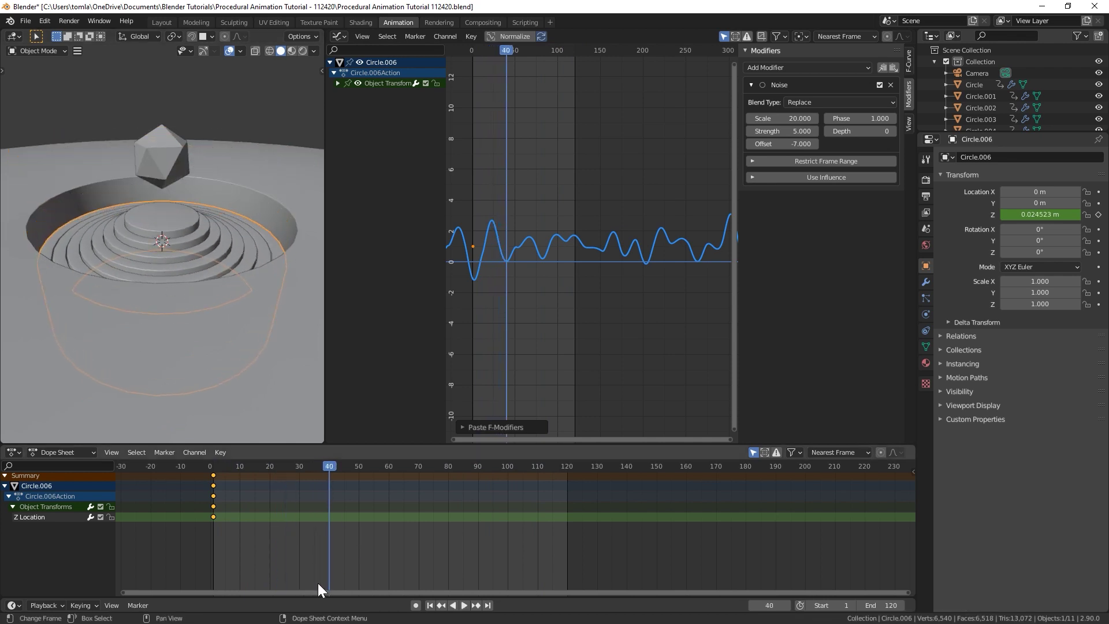
- Delete the icosphere's X and Y Location channels and paste the Noise modifier onto its Z Location
left_click(429, 605)
left_click(164, 179)
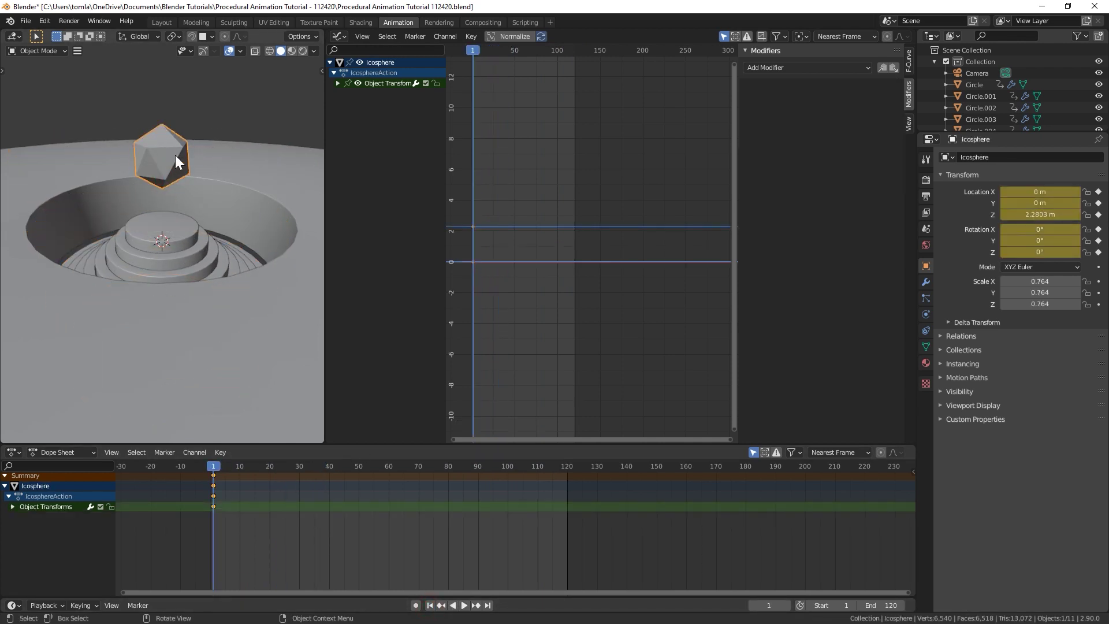
left_click(12, 506)
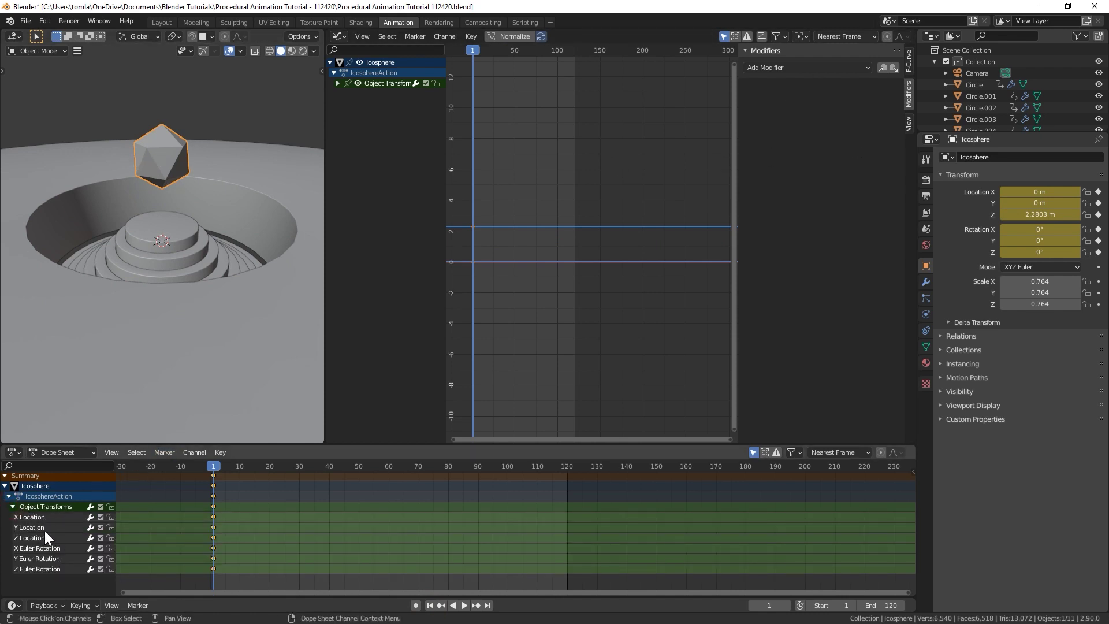
left_click(36, 520)
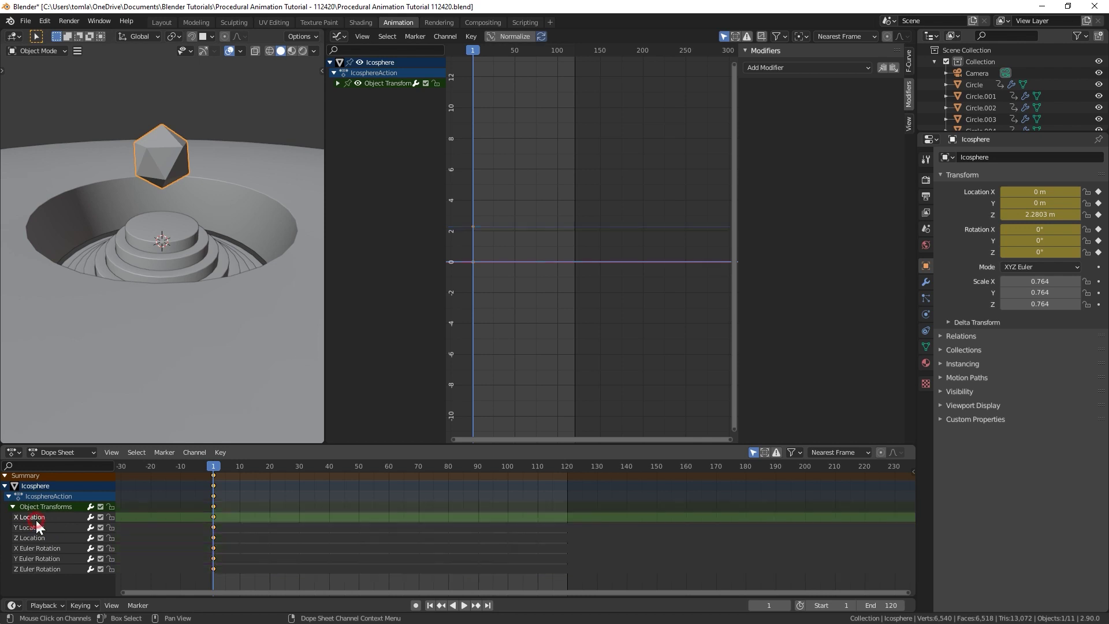
key("x")
left_click(36, 519)
key("x")
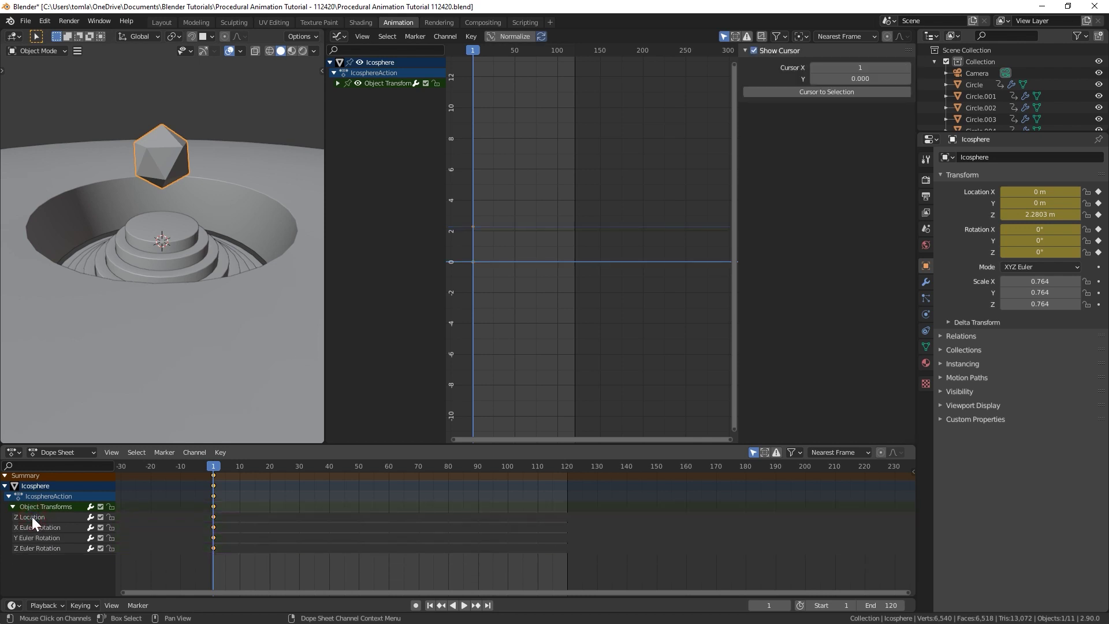
left_click(32, 517)
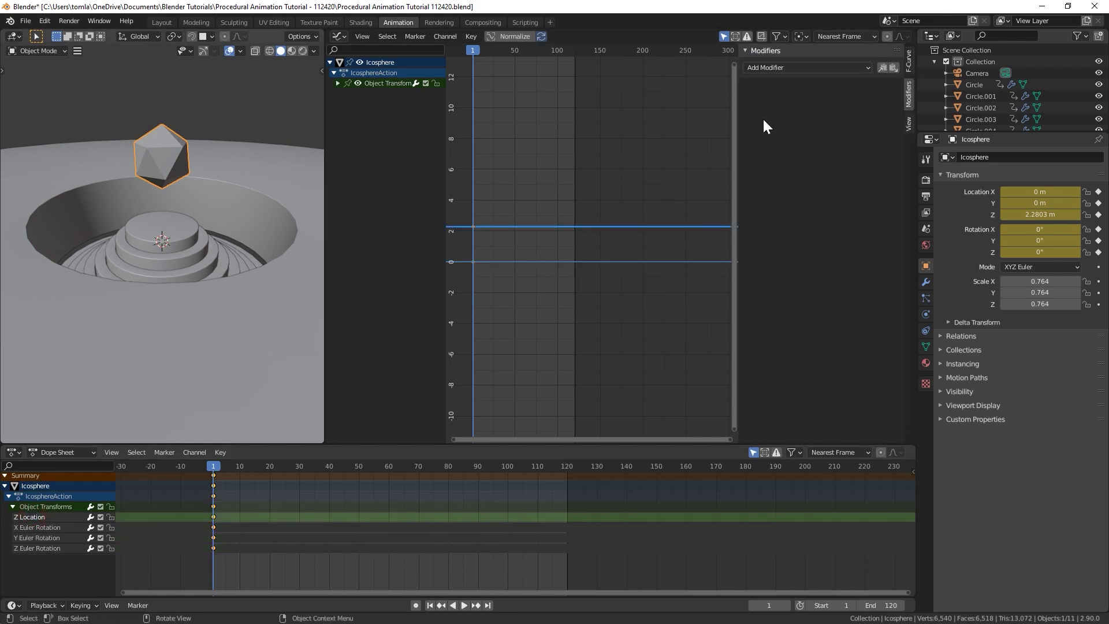
left_click(893, 67)
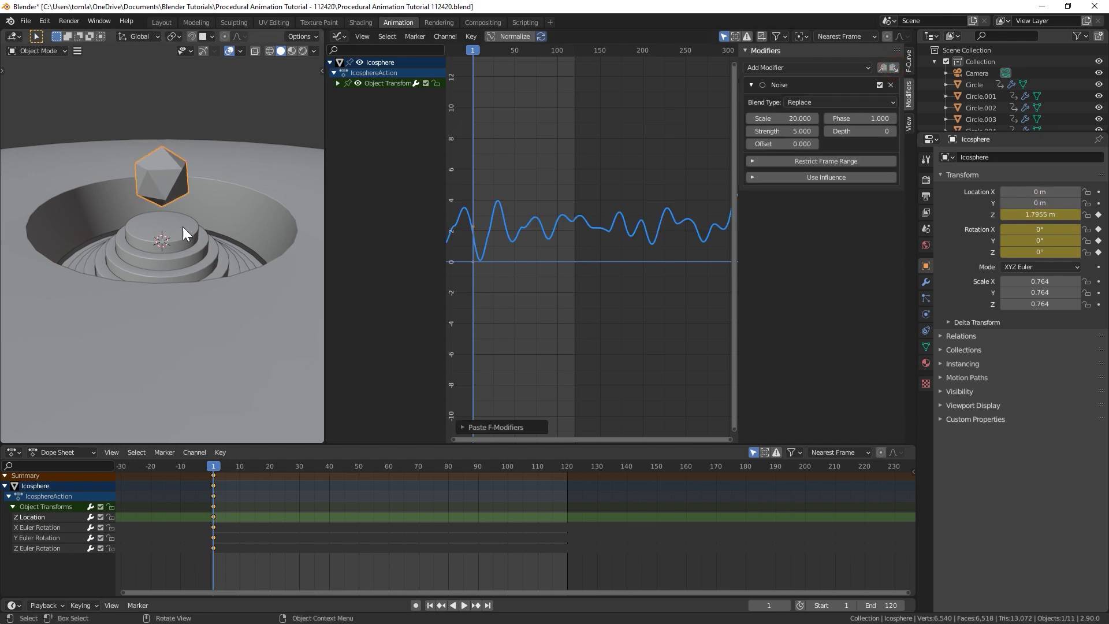
- Set the icosphere's Noise Offset to -0.5 and preview the motion
left_click(771, 146)
type("0.0")
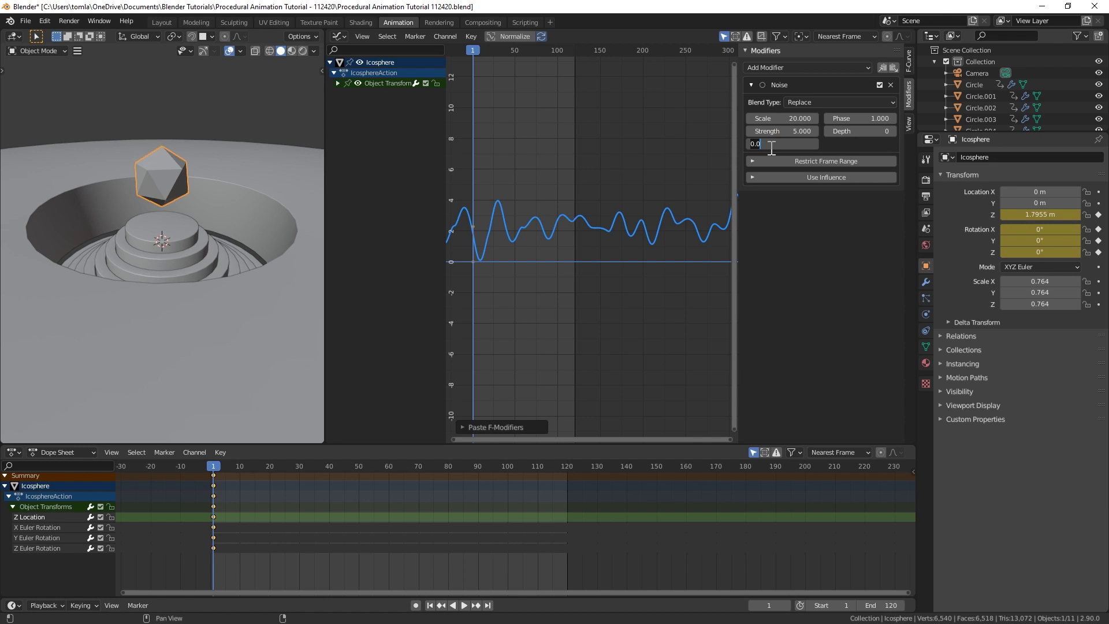
type("-0.5")
key("Return")
key("space")
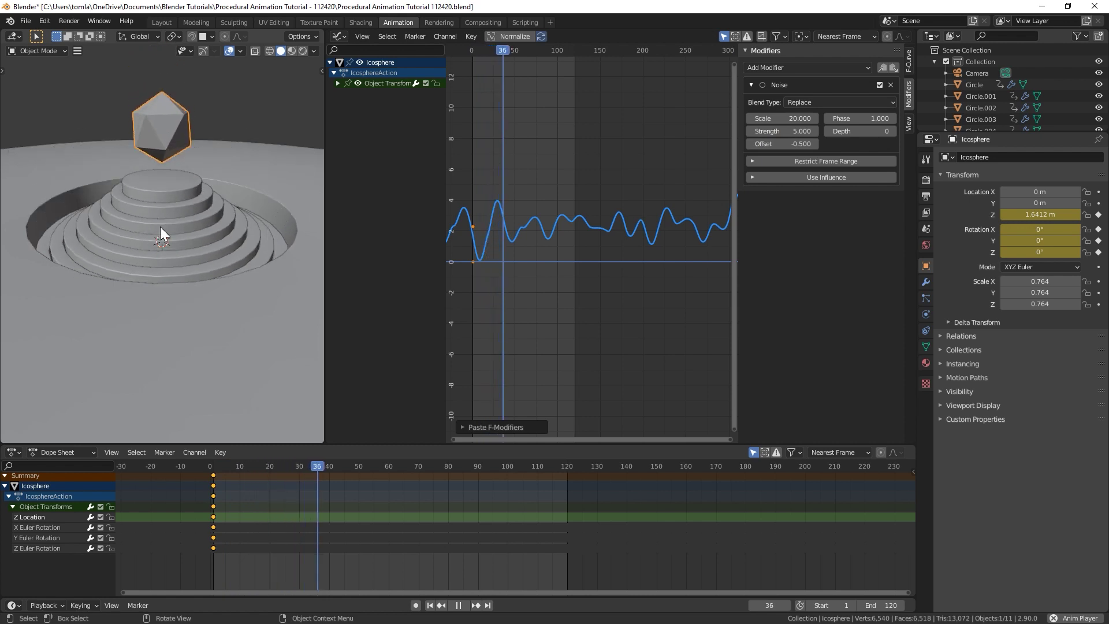
key("space")
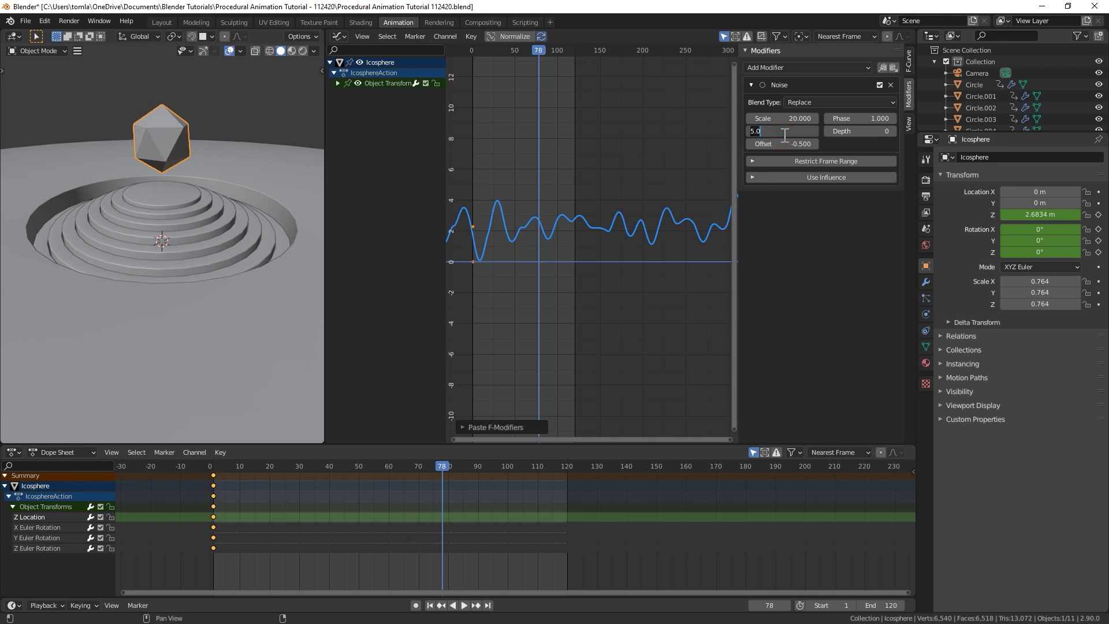
- Raise the icosphere's Noise Strength to 5.5, preview, then return to frame 1
key("BackSpace")
type("5")
key("Return")
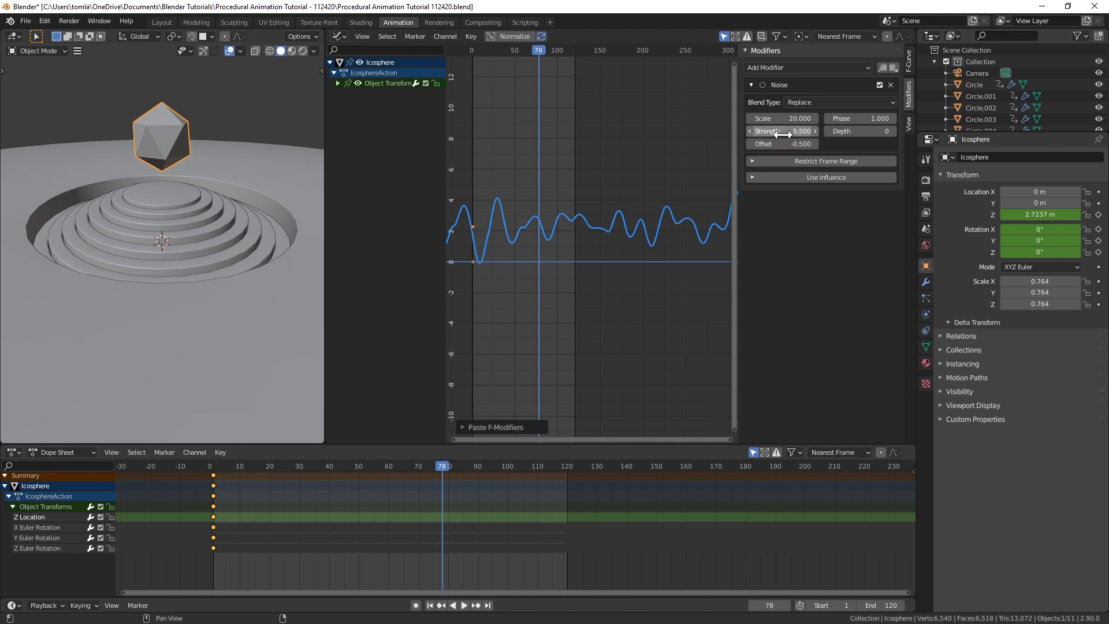
key("space")
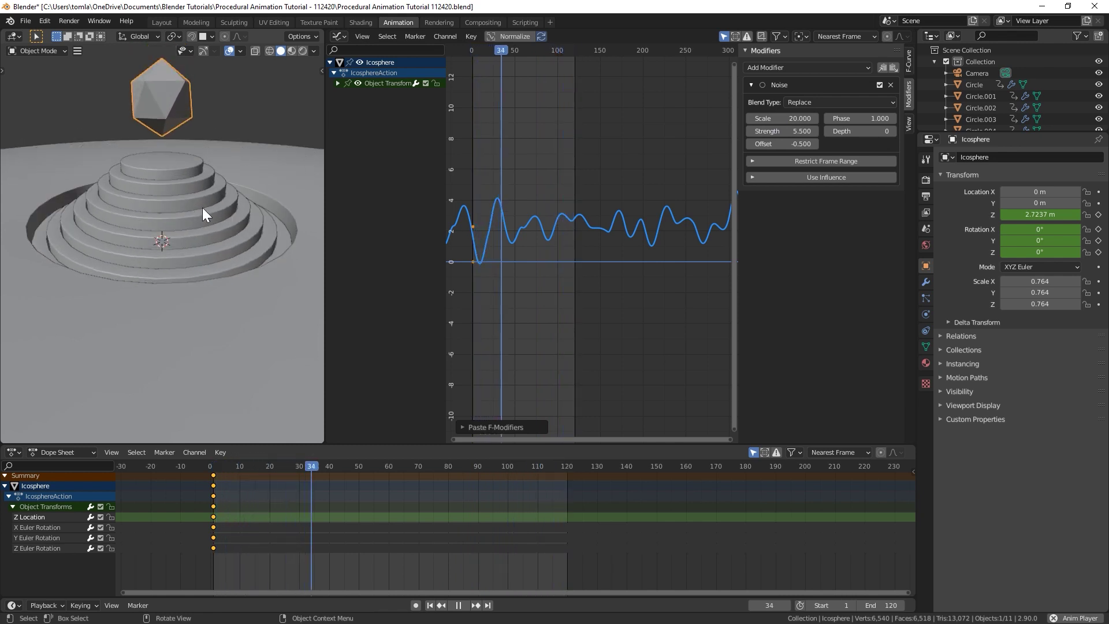
key("space")
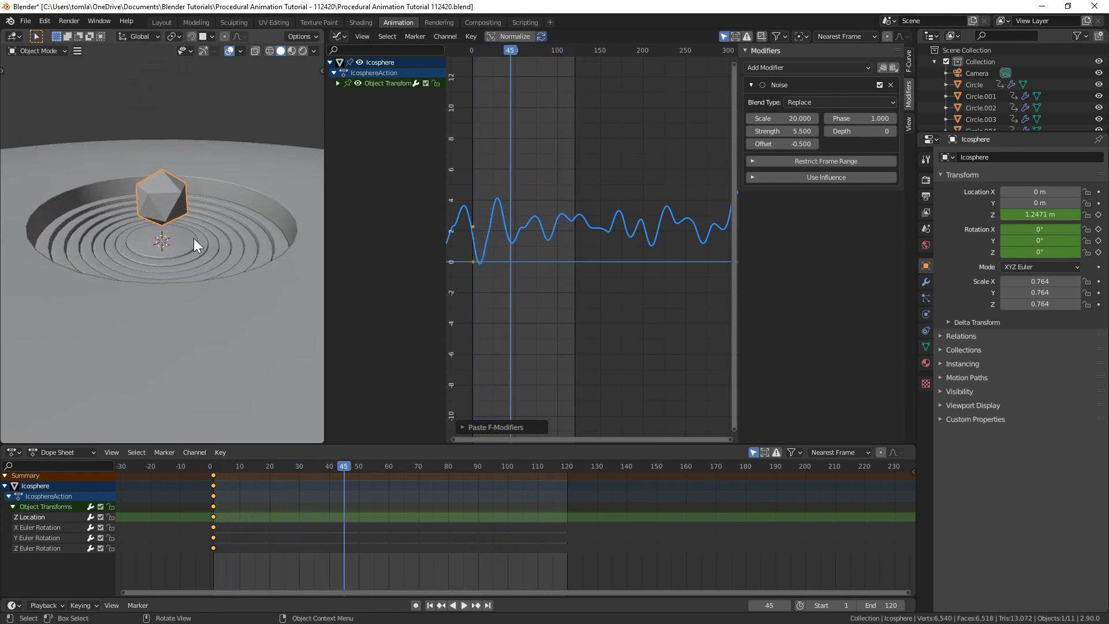
left_click(429, 605)
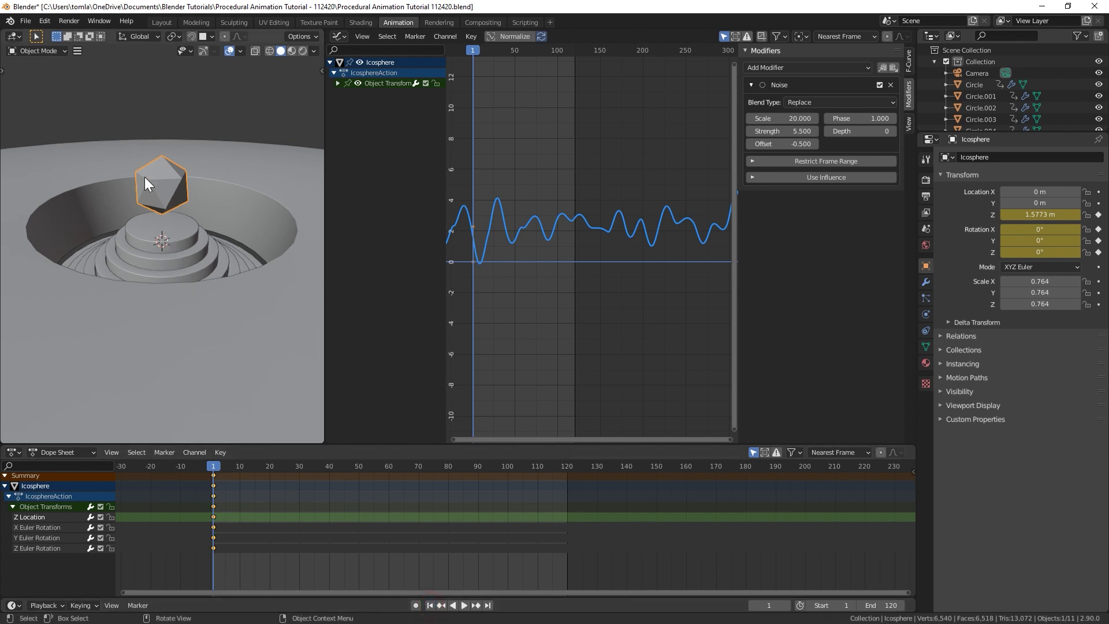
left_click(30, 528)
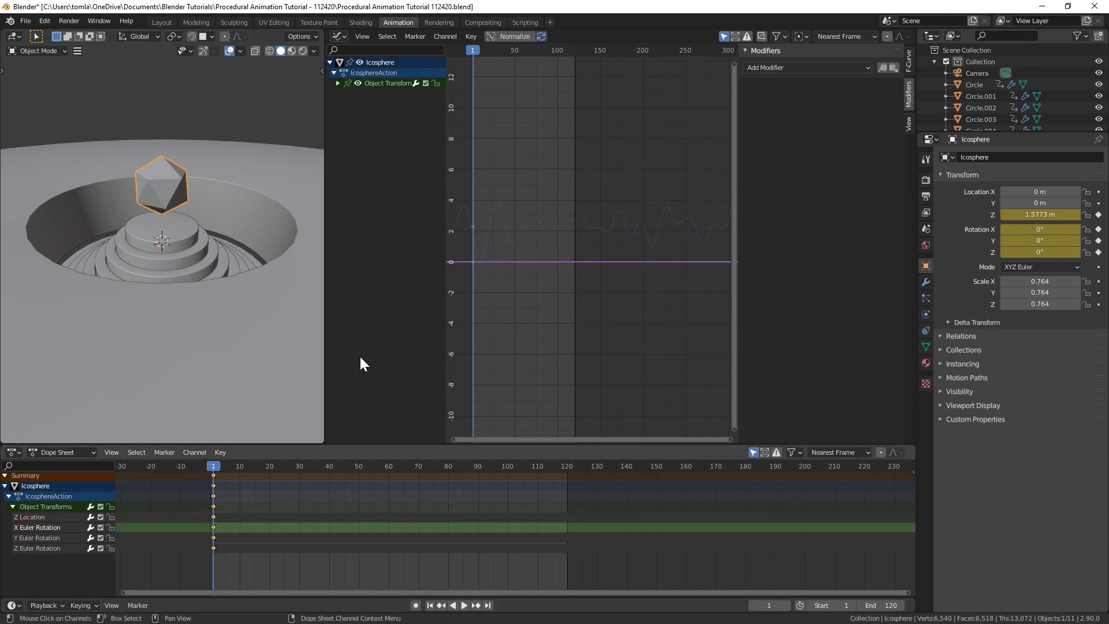
- Add a Noise modifier to the icosphere's X Euler Rotation curve and raise its scale to 25
left_click(842, 67)
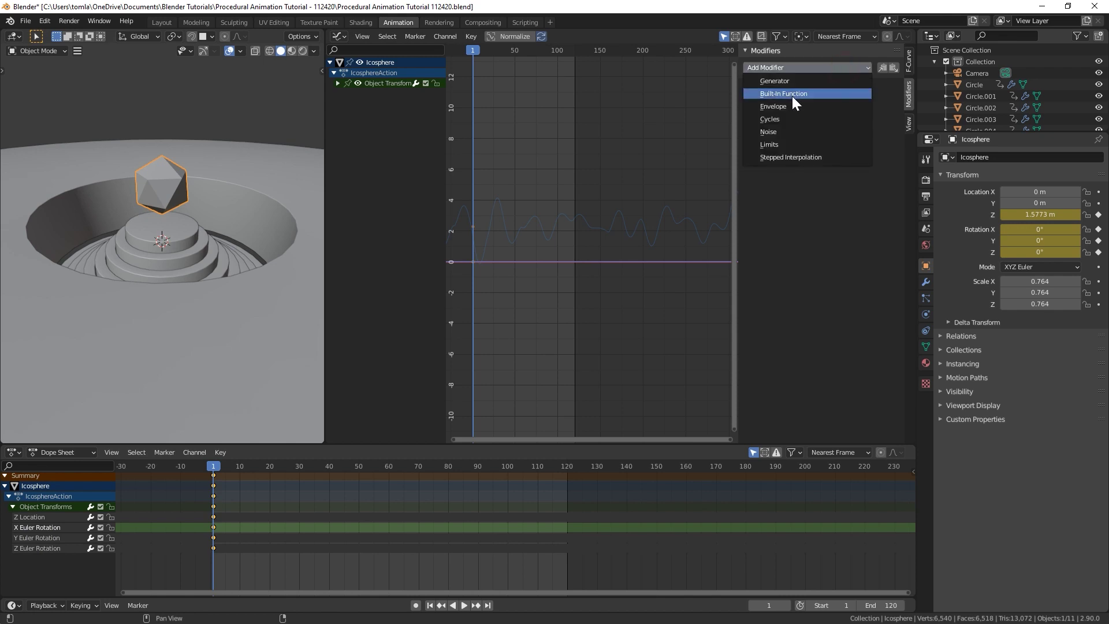
left_click(780, 132)
scroll(589, 238, "down", 4)
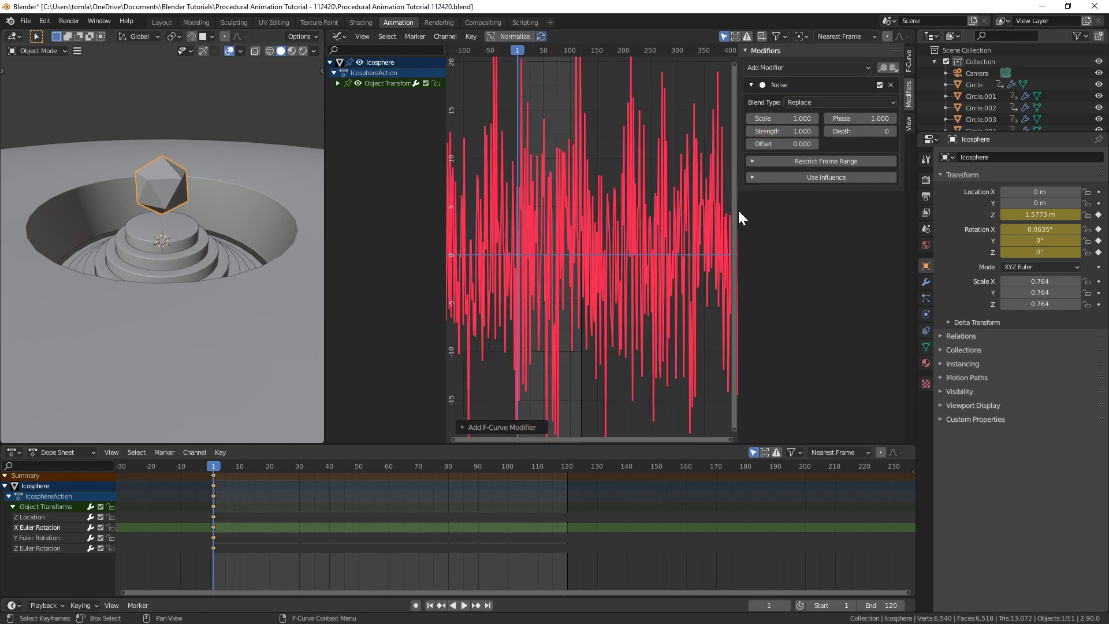
left_click_drag(791, 118, 761, 117)
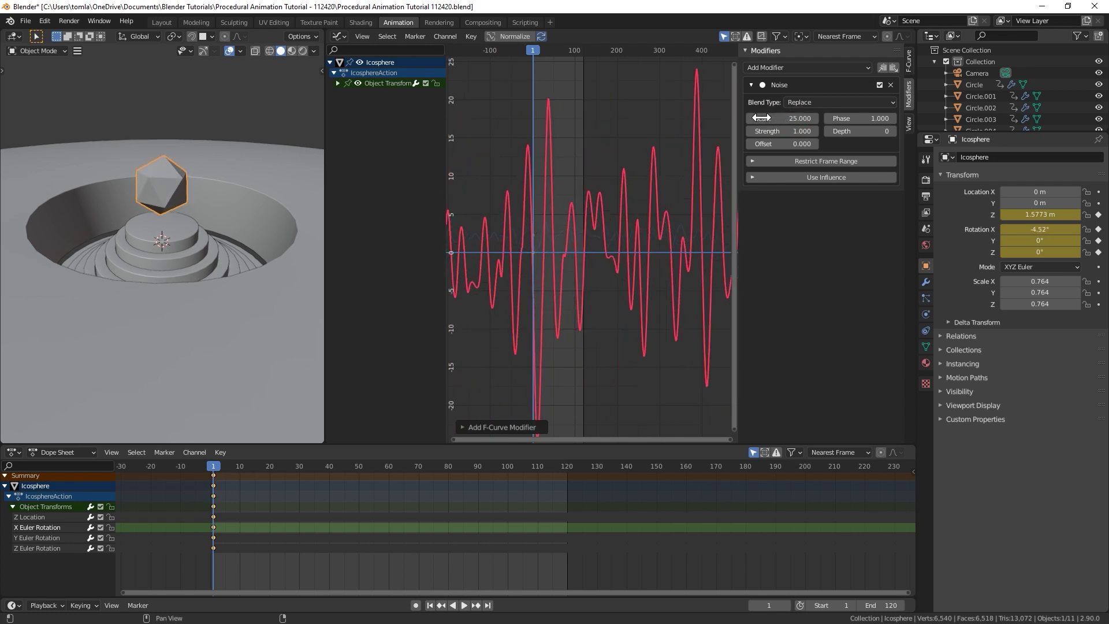
left_click(782, 134)
key("Return")
scroll(578, 231, "down", 2)
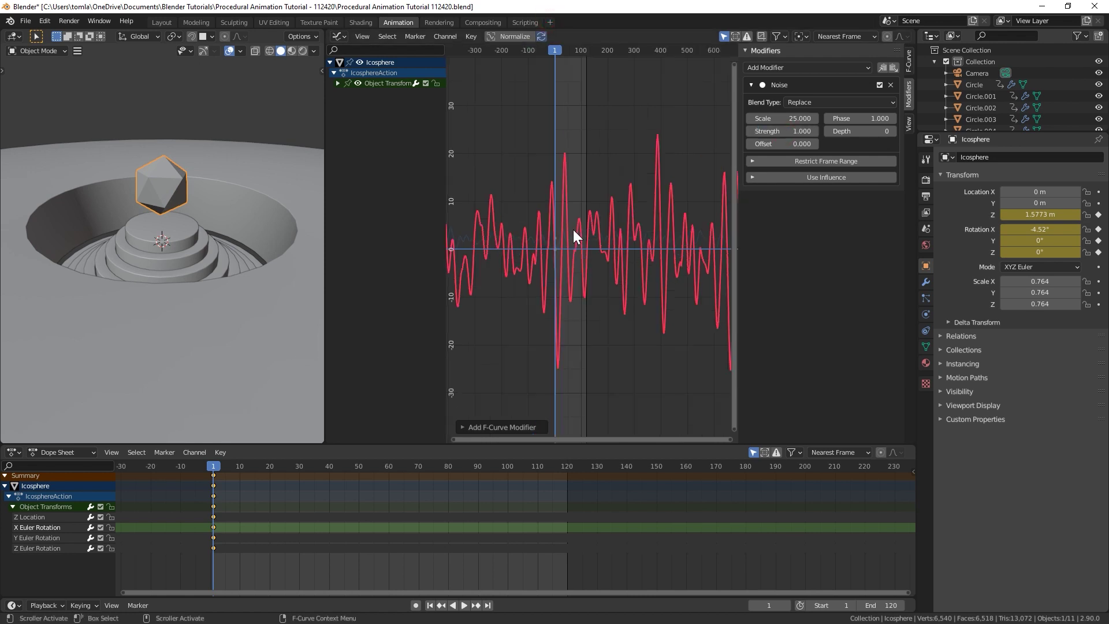
mouse_move(625, 213)
middle_mouse_down("ctrl")
mouse_move(651, 225)
mouse_move(562, 199)
mouse_move(549, 201)
mouse_move(557, 208)
mouse_move(562, 180)
mouse_move(575, 198)
mouse_move(544, 217)
mouse_move(622, 208)
mouse_move(624, 218)
middle_mouse_up("ctrl")
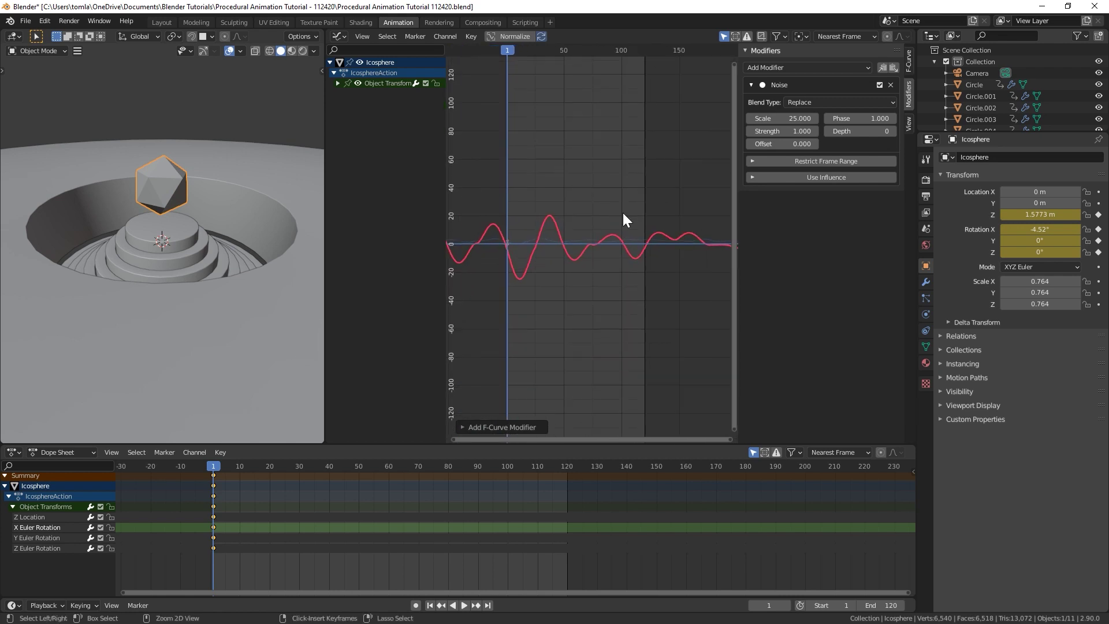
- Set the noise strength to 5 and preview the wobbling rotation
left_click_drag(774, 131, 782, 127)
left_click(782, 127)
type("5")
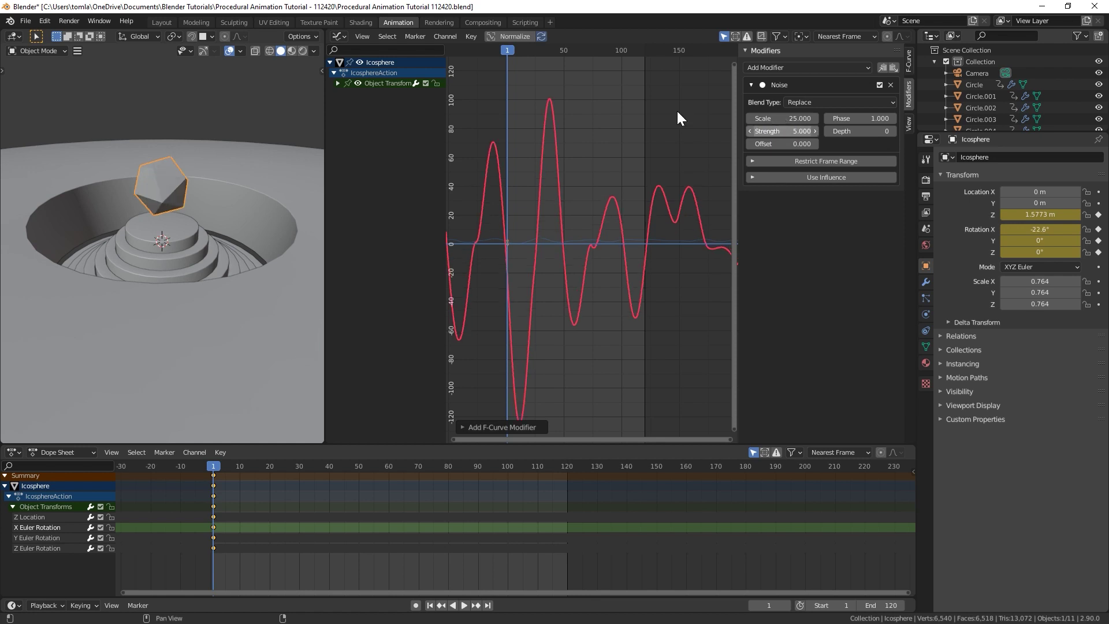
key("Return")
key("space")
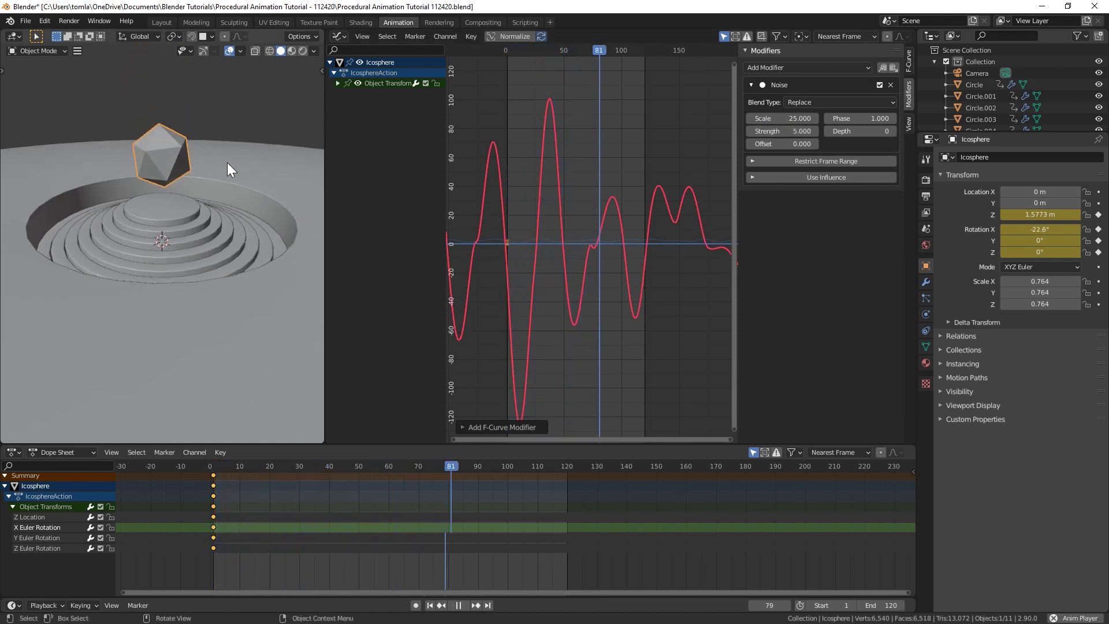
key("space")
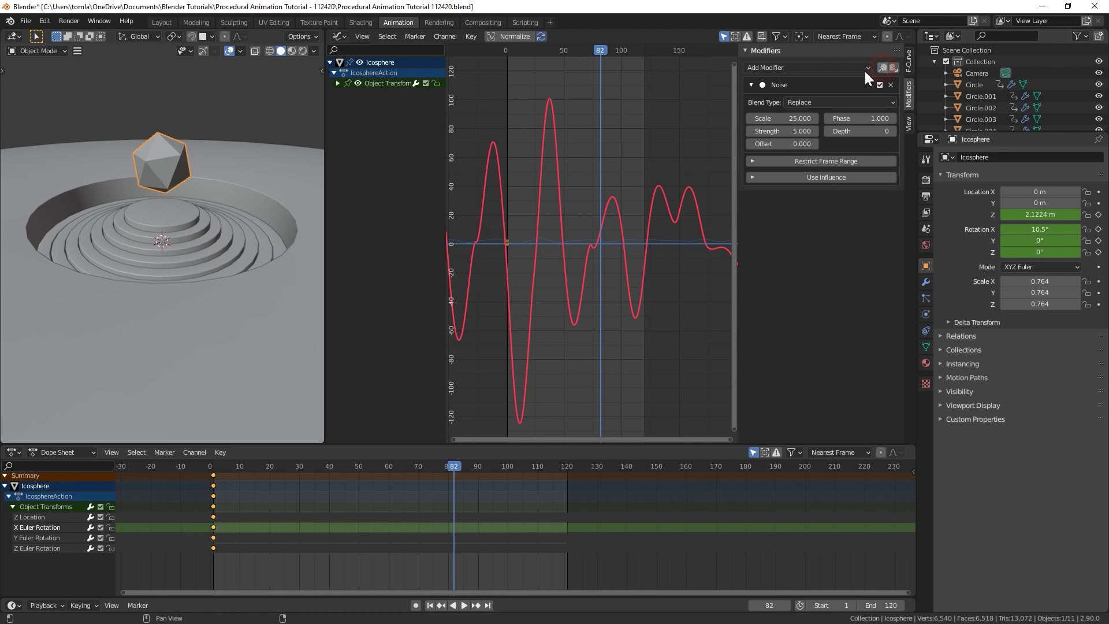
- Paste the Noise modifier onto the Y Euler Rotation curve with an offset of 50
left_click(23, 539)
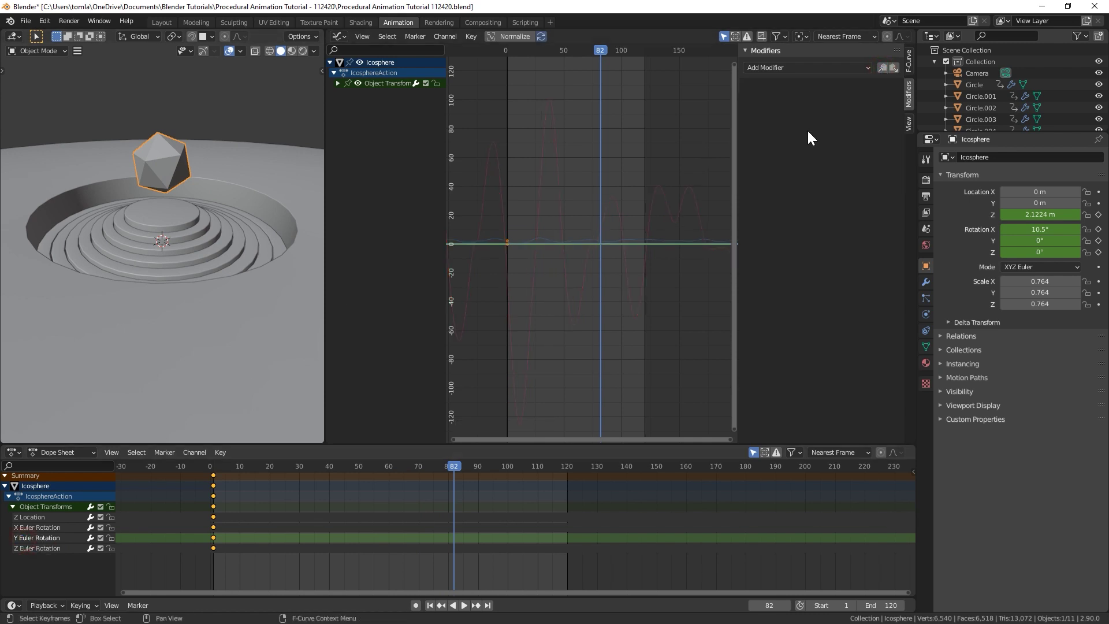
left_click(894, 67)
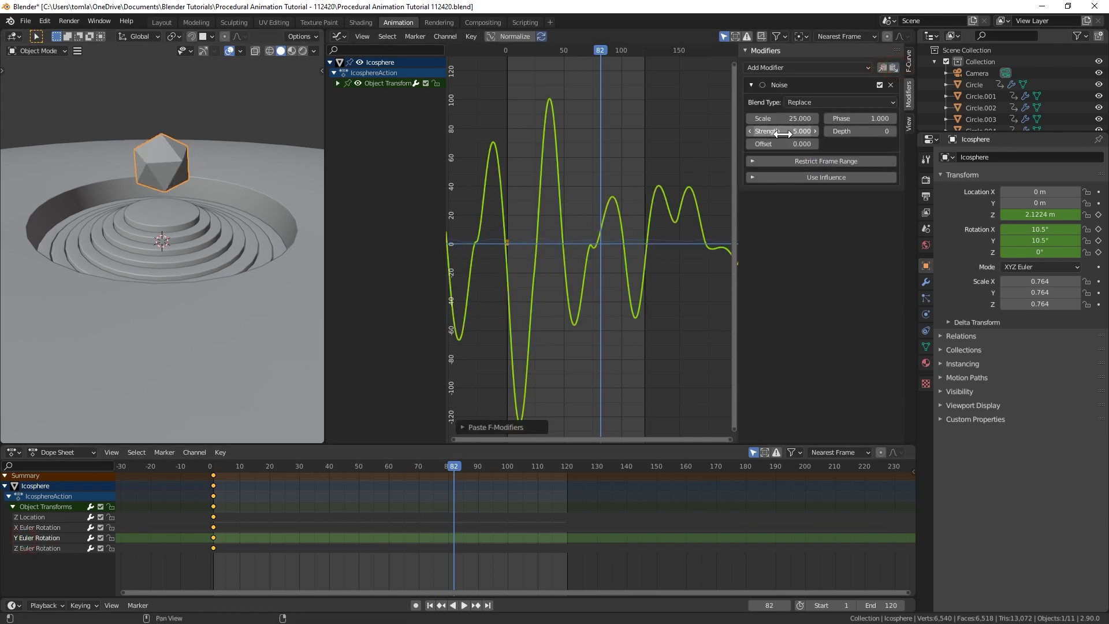
left_click(781, 144)
type("50")
key("Return")
key("space")
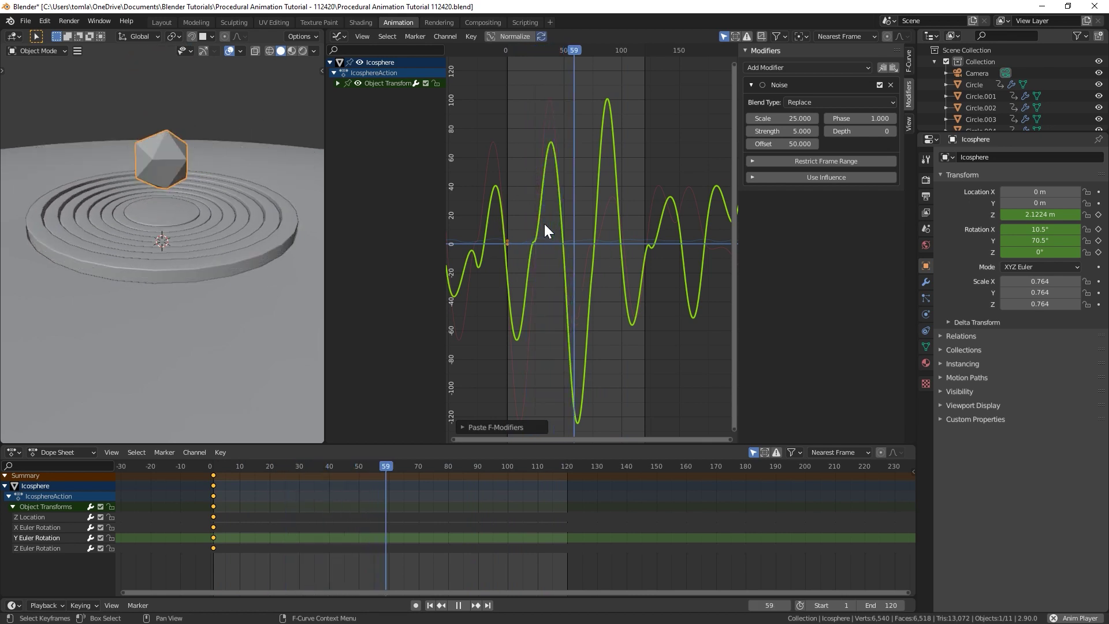
- Paste the Noise onto Z Euler Rotation with offset 100 and preview the tumbling from above
left_click(33, 547)
key("space")
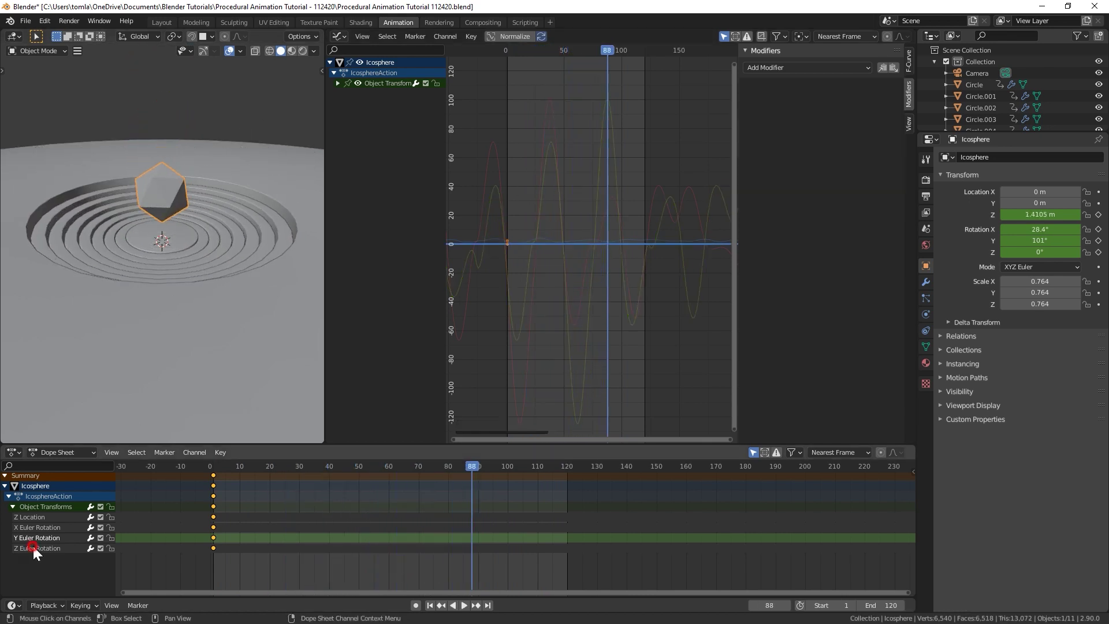
left_click(892, 67)
left_click(789, 143)
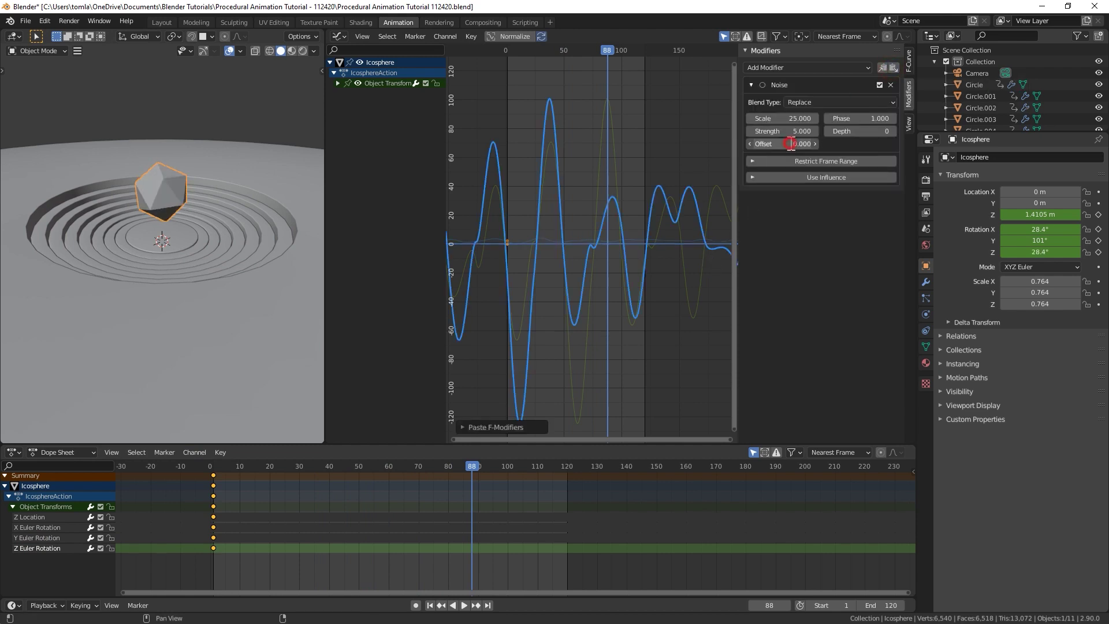
type("100")
key("Return")
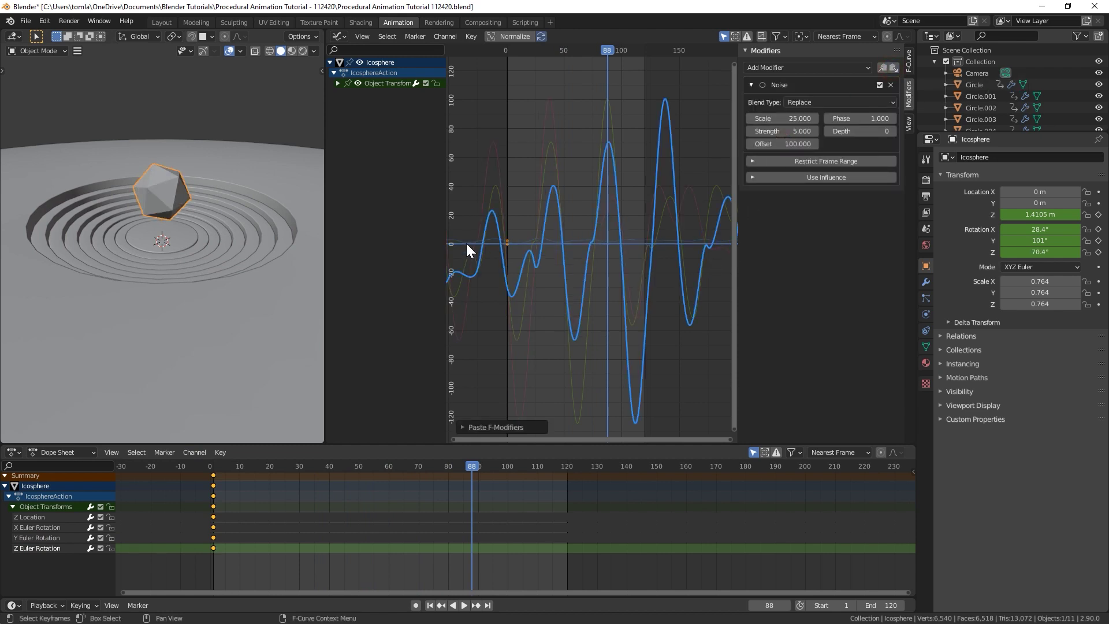
key("space")
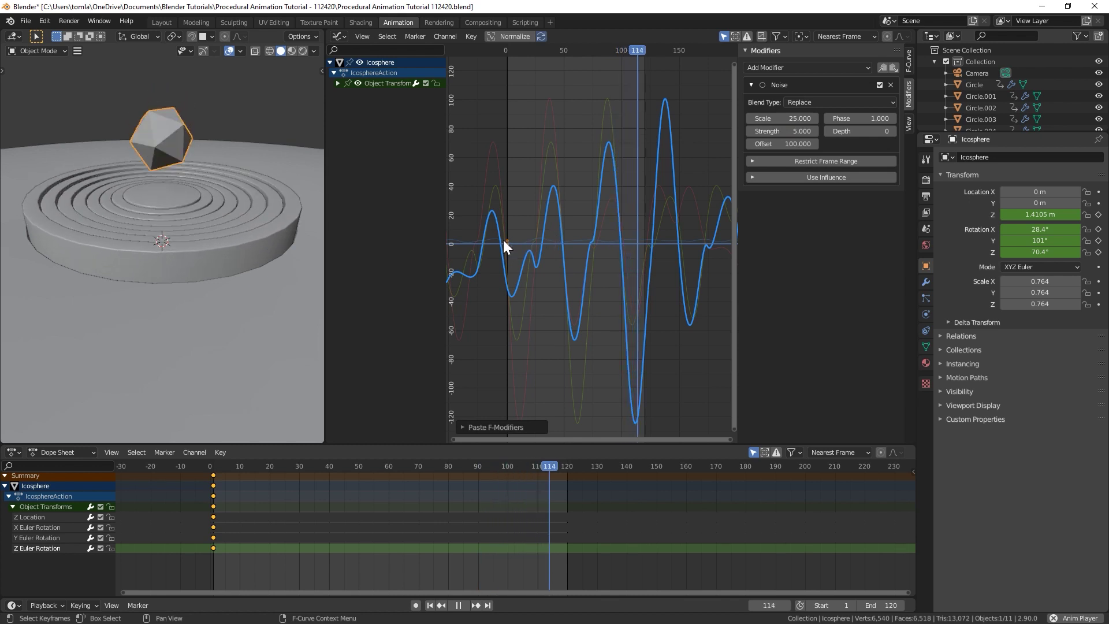
key("space")
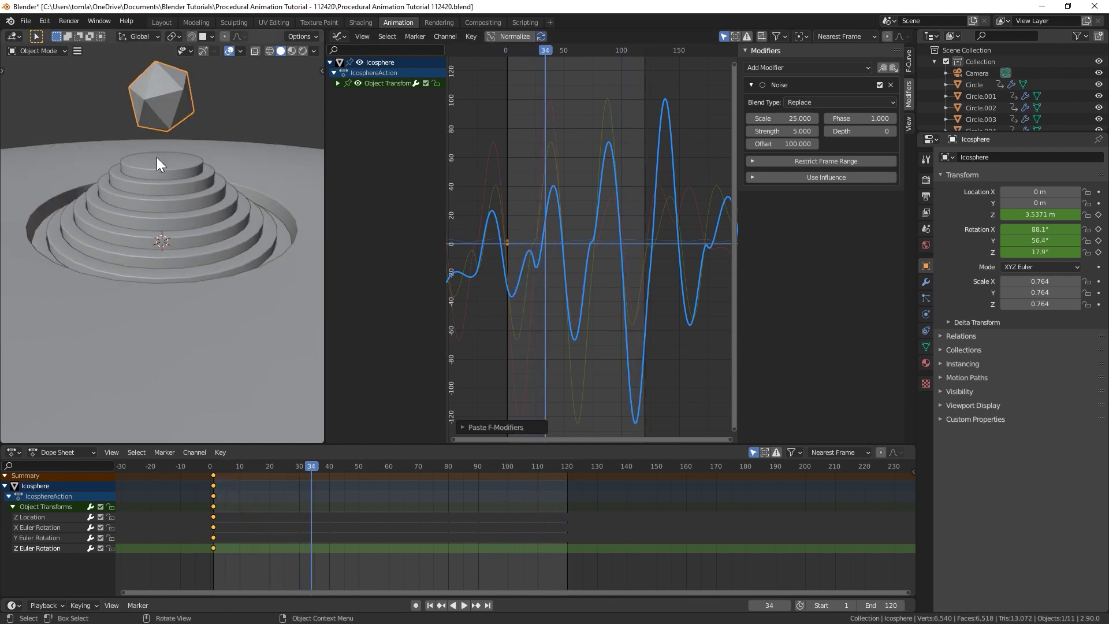
middle_click_drag(149, 212, 200, 61)
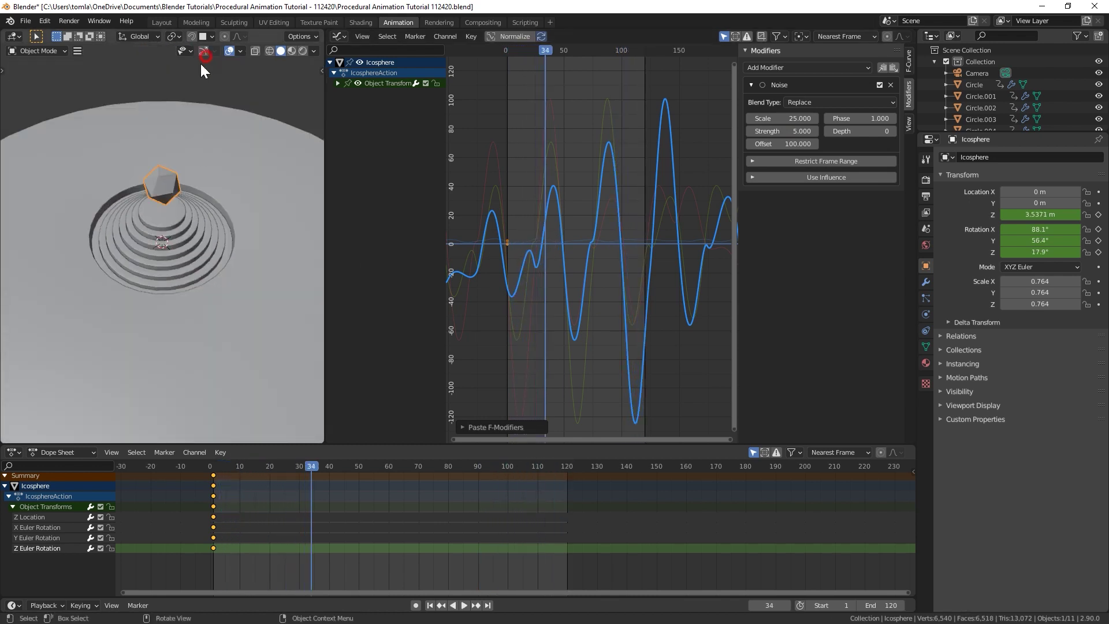
- Deselect everything and play back the animation
left_click(200, 61)
scroll(186, 229, "up", 5)
key("space")
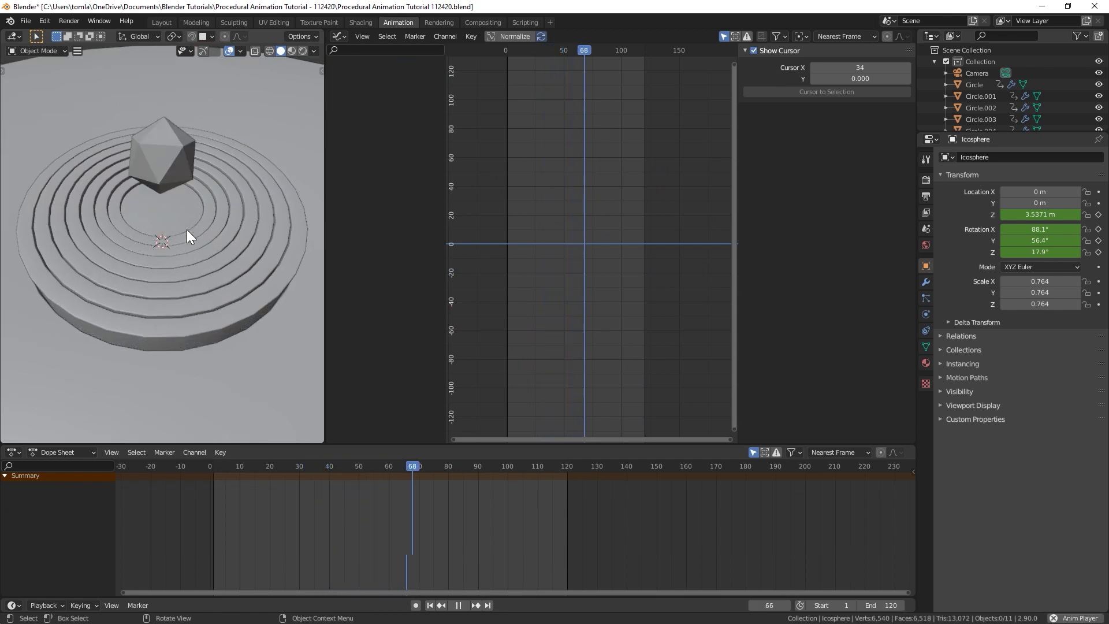
scroll(108, 362, "up", 2)
key("space")
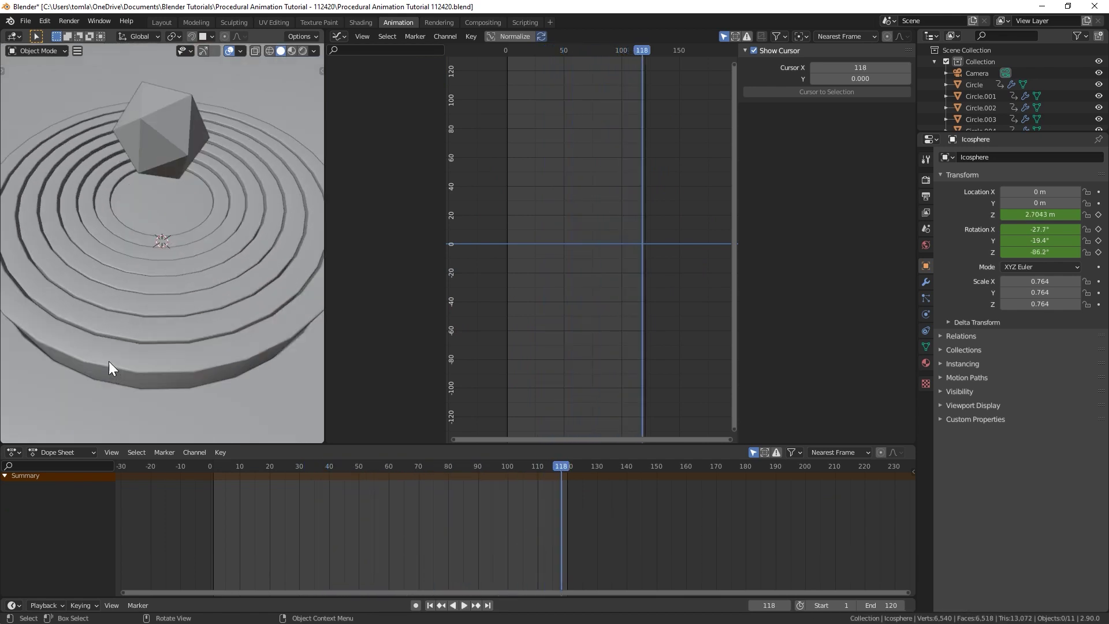
- Add a Subdivision Surface modifier to the innermost ring
left_click(217, 205)
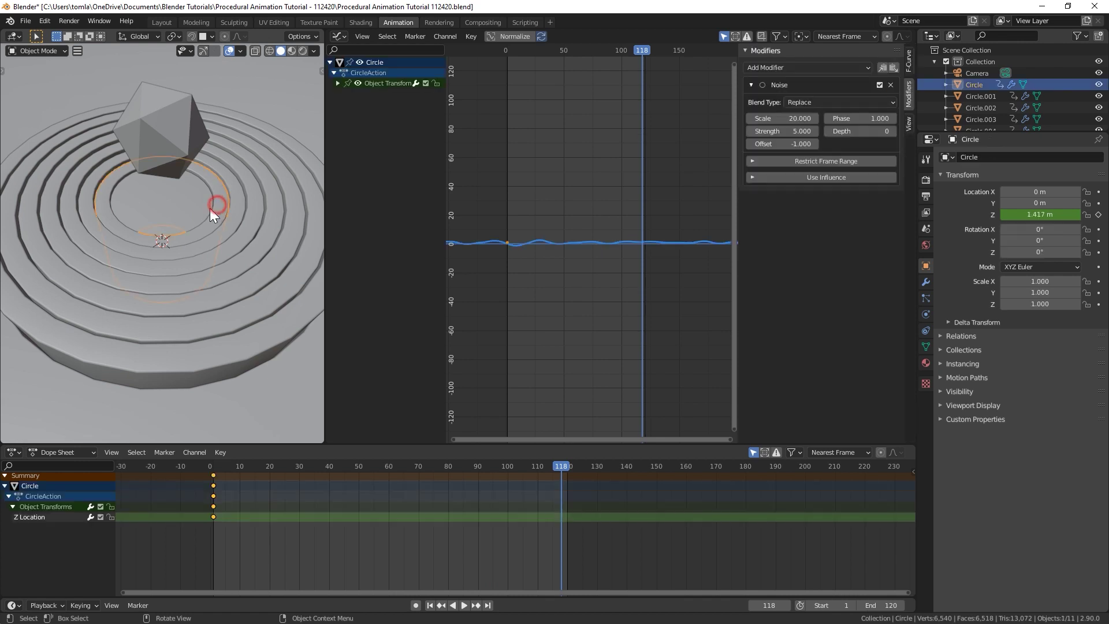
left_click(926, 281)
left_click(969, 182)
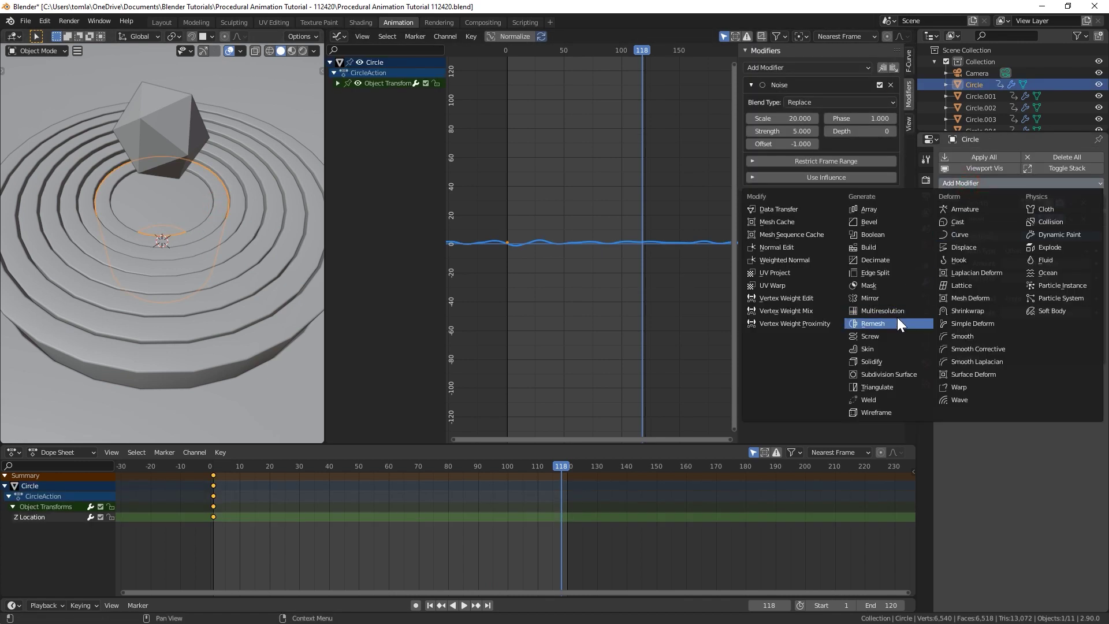
left_click(913, 375)
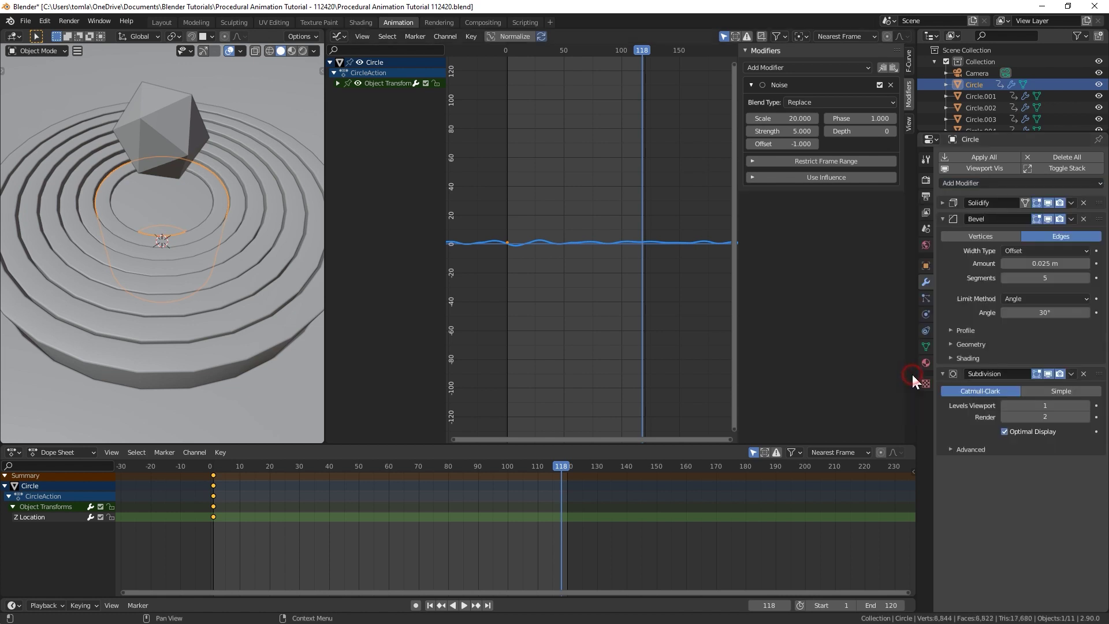
- Smooth the remaining outer rings and the base disc with Ctrl+1 subdivision
left_click(235, 196)
key("ctrl+1")
left_click(259, 192)
key("ctrl+1")
left_click(274, 189)
key("ctrl+1")
left_click(289, 187)
left_click(304, 171)
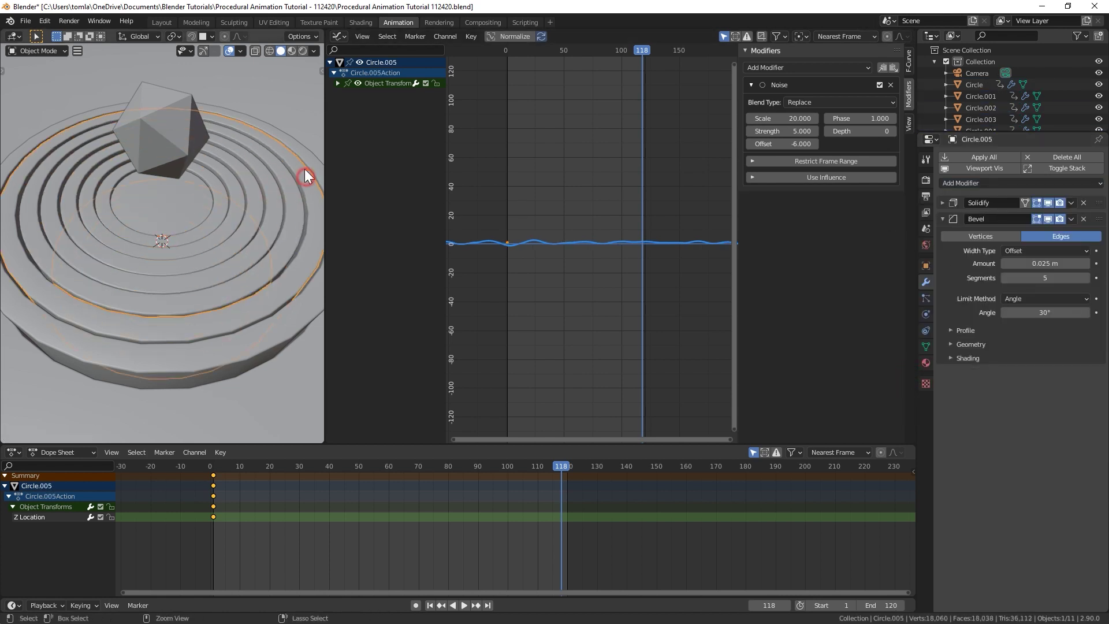
key("ctrl+1")
left_click(290, 129)
key("Home")
- Save the file and play back the animation
key("ctrl+s")
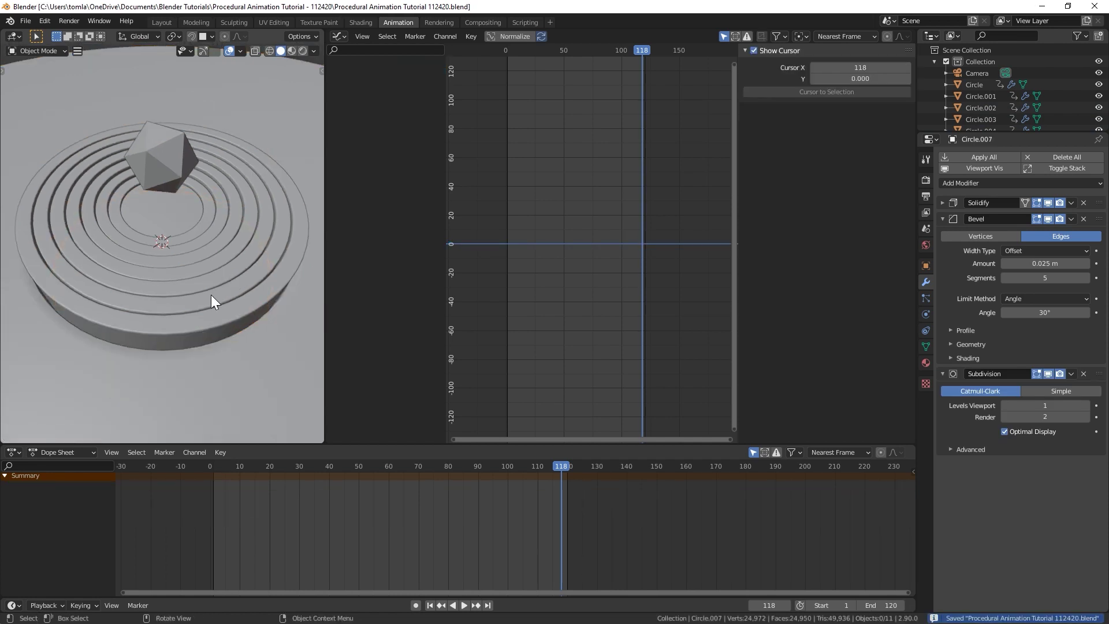
key("space")
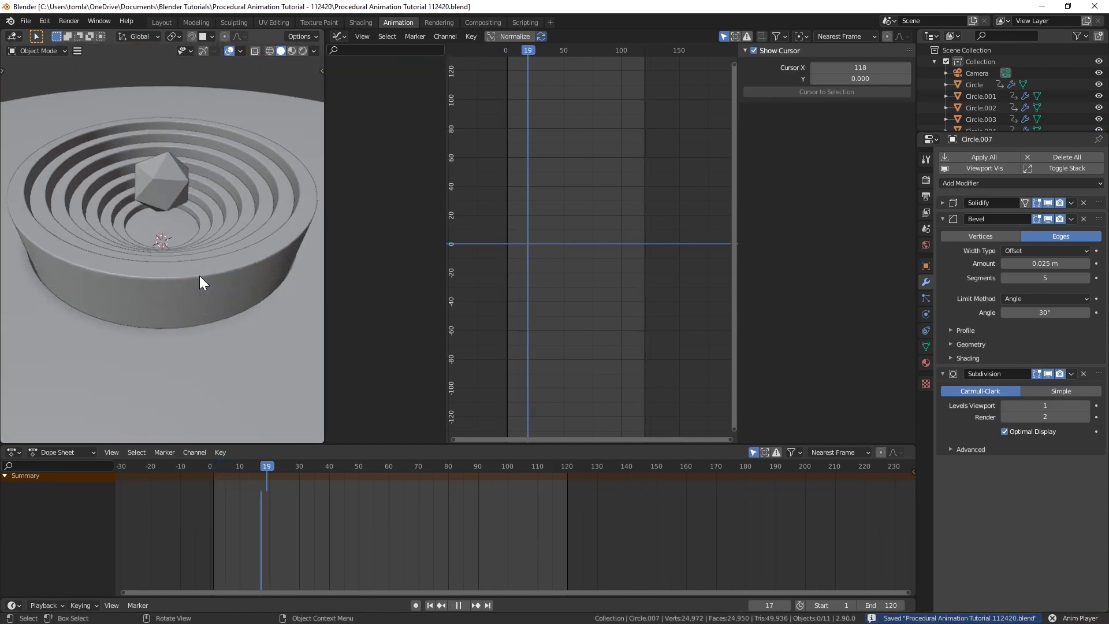
key("space")
- Switch to Material Preview and assign the Black material to the central cylinder
middle_click_drag(202, 223, 298, 280)
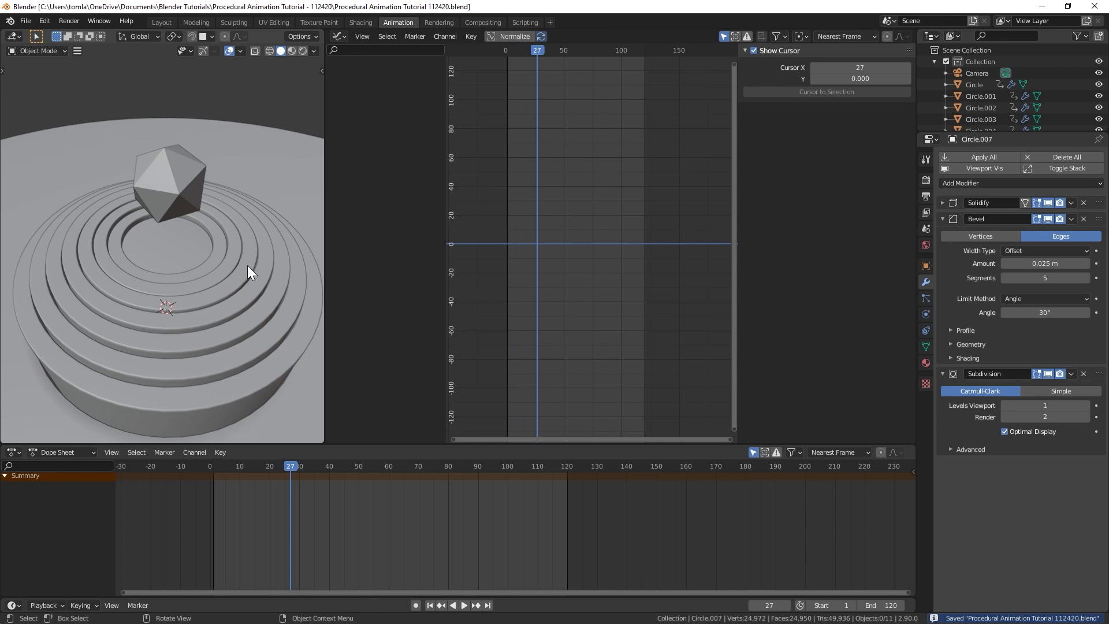
scroll(247, 270, "down", 2)
left_click(926, 362)
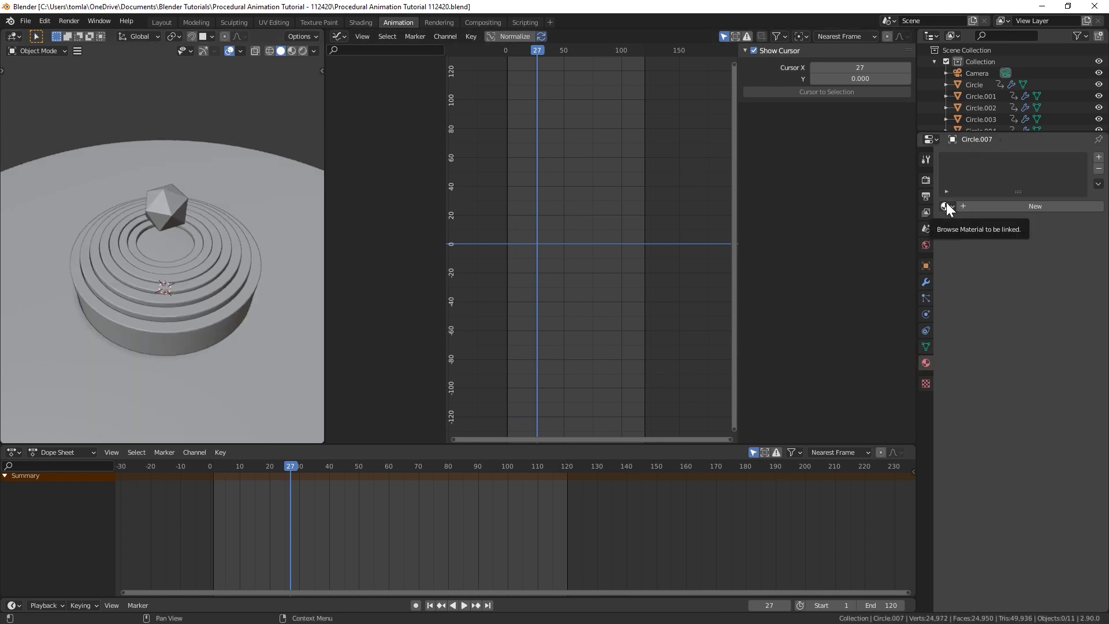
left_click(292, 51)
left_click(175, 252)
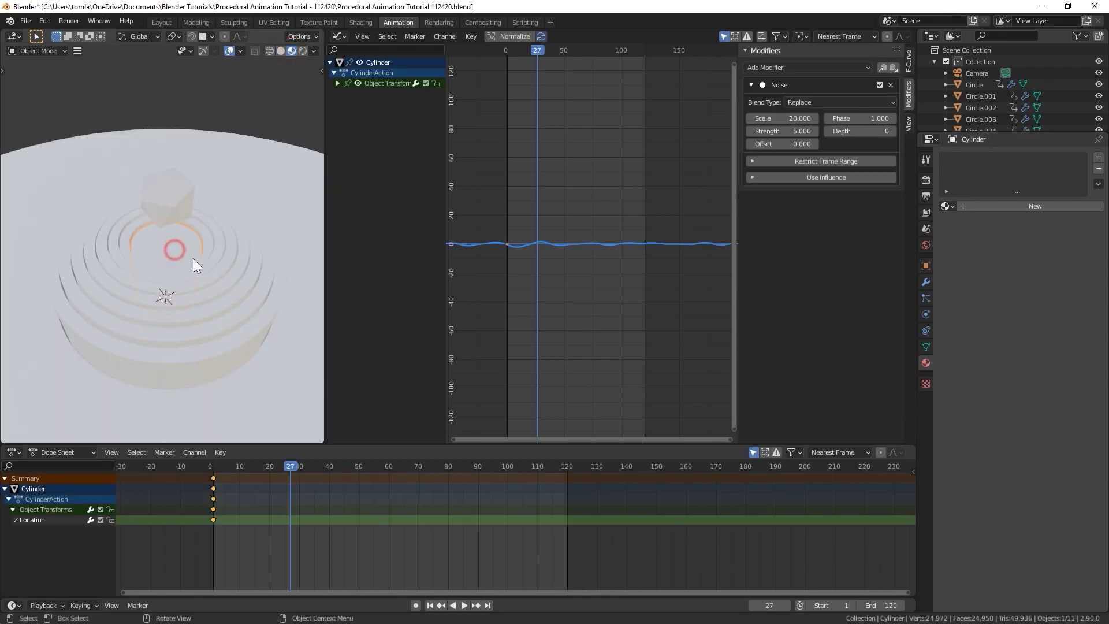
left_click(945, 206)
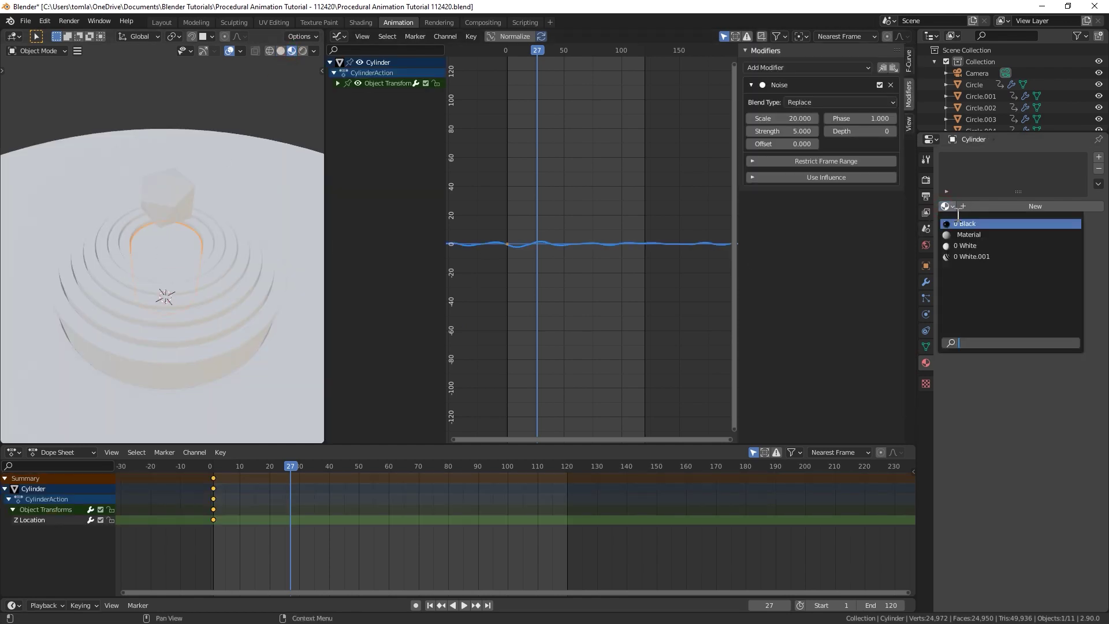
left_click(963, 224)
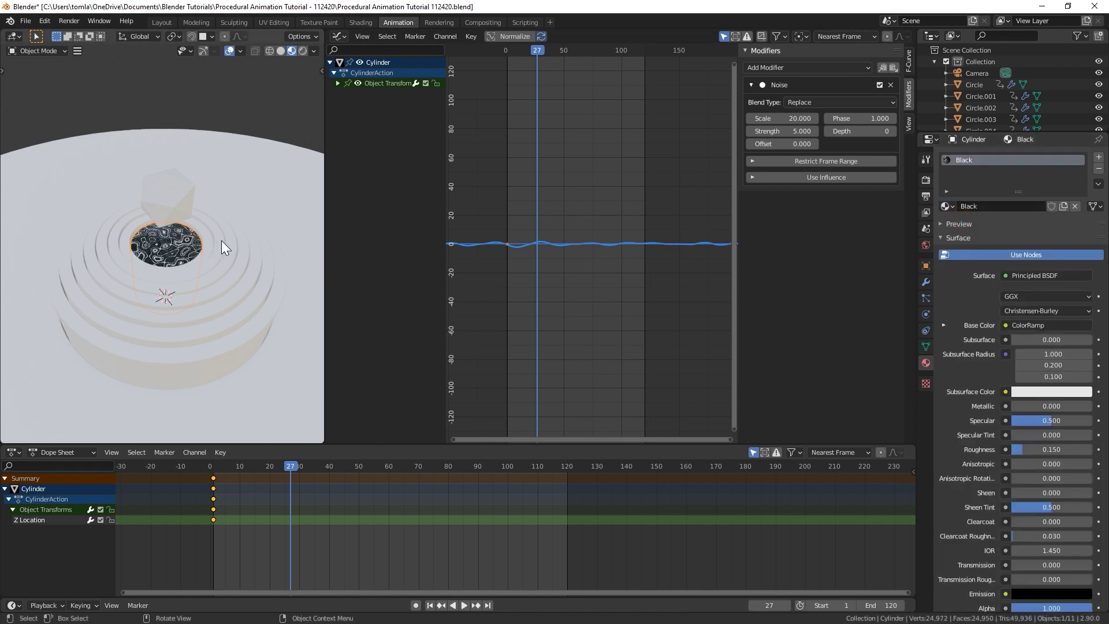
- Assign the Black material to two of the rings
left_click(221, 240)
left_click(945, 206)
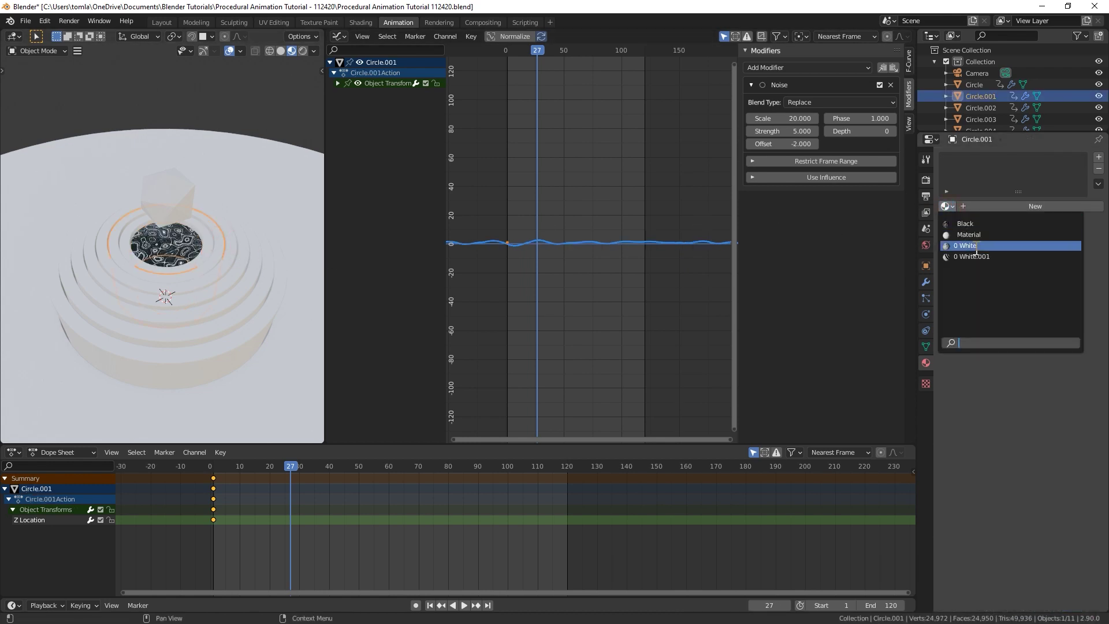
left_click(975, 226)
scroll(191, 300, "up", 6)
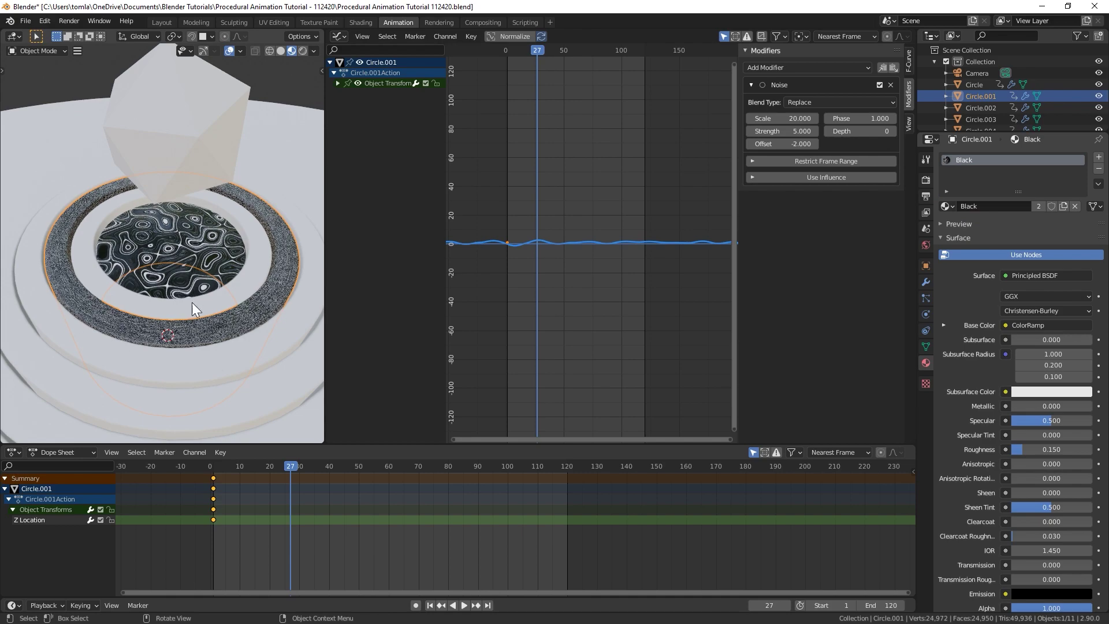
scroll(160, 335, "down", 5)
left_click(163, 337)
left_click(947, 205)
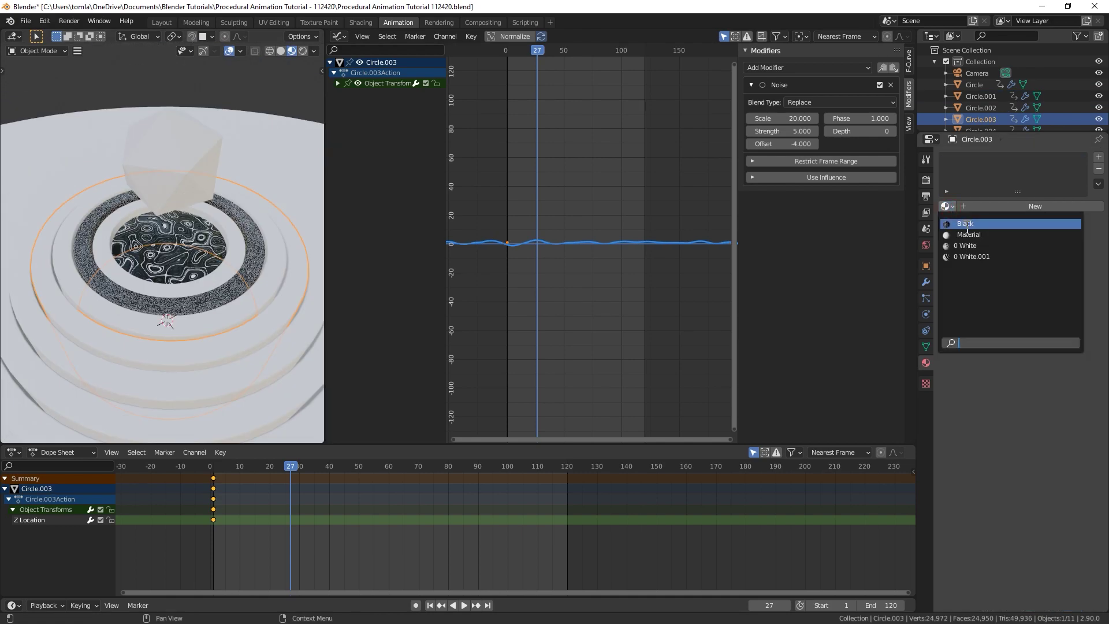
left_click(968, 225)
- Give the next ring the White material, move to the Shading workspace, and save
left_click(240, 258)
left_click(248, 259)
left_click(947, 206)
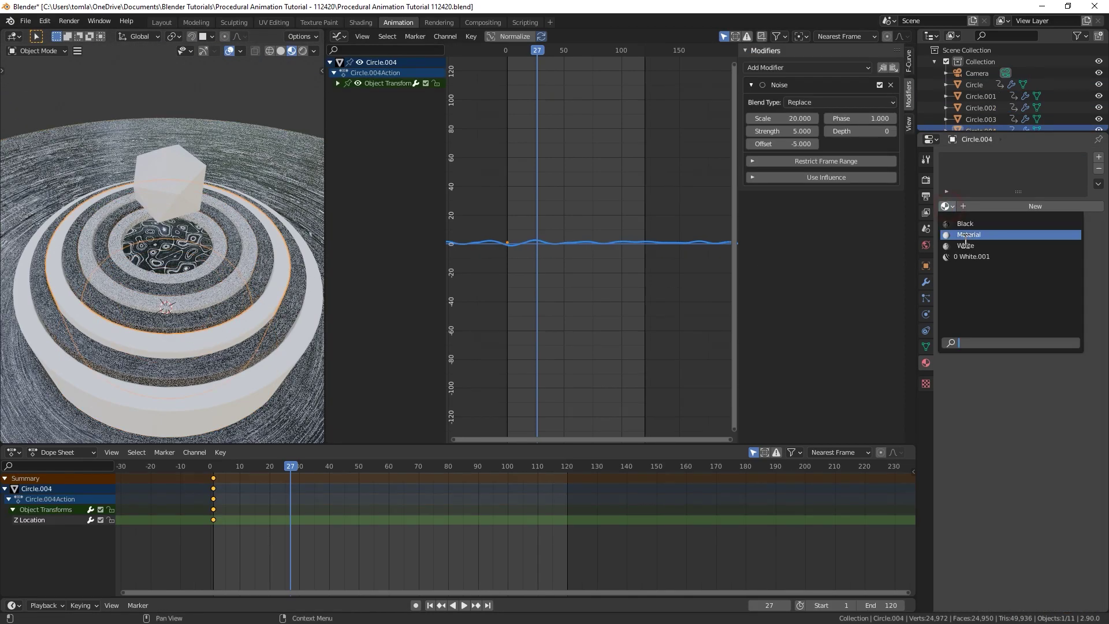
left_click(965, 245)
key("ctrl+Page_Up")
key("ctrl+s")
mouse_move(447, 209)
middle_mouse_down()
mouse_move(448, 232)
mouse_move(428, 210)
mouse_move(567, 304)
middle_mouse_up()
- Duplicate the icosphere in place and give the copy a new Gold material with Metallic 1
left_click(566, 303)
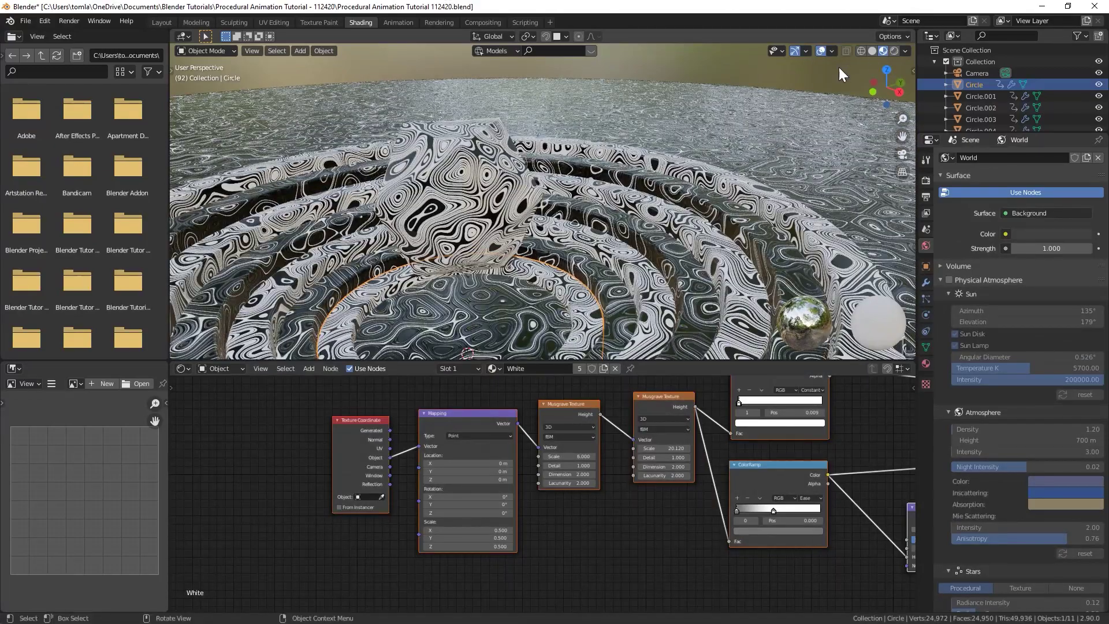
left_click(421, 193)
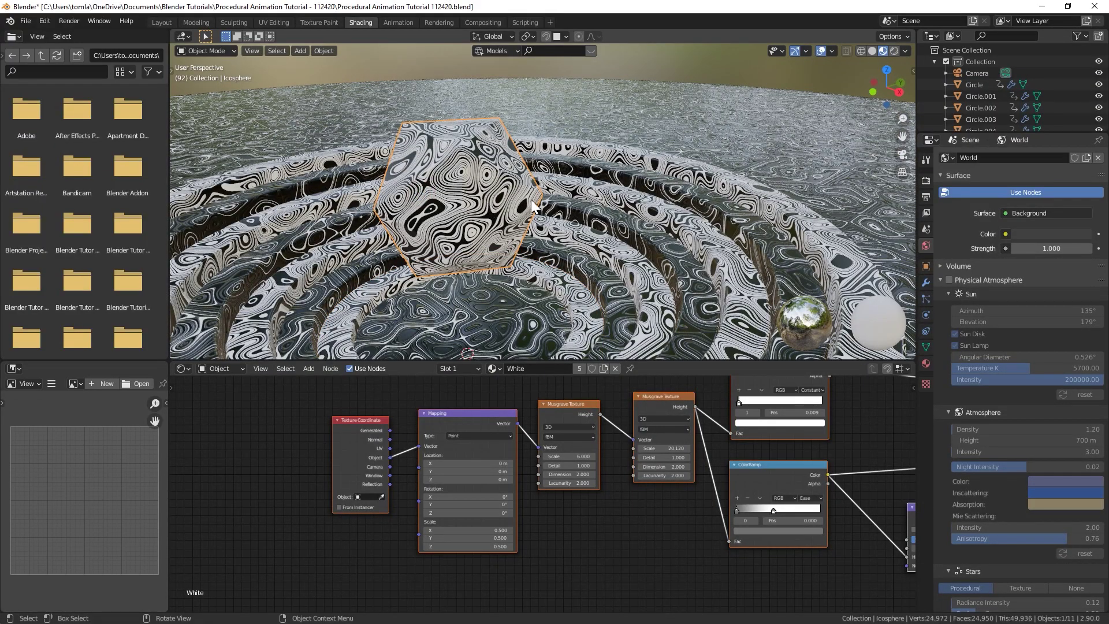
key("shift+d")
key("Escape")
left_click(926, 363)
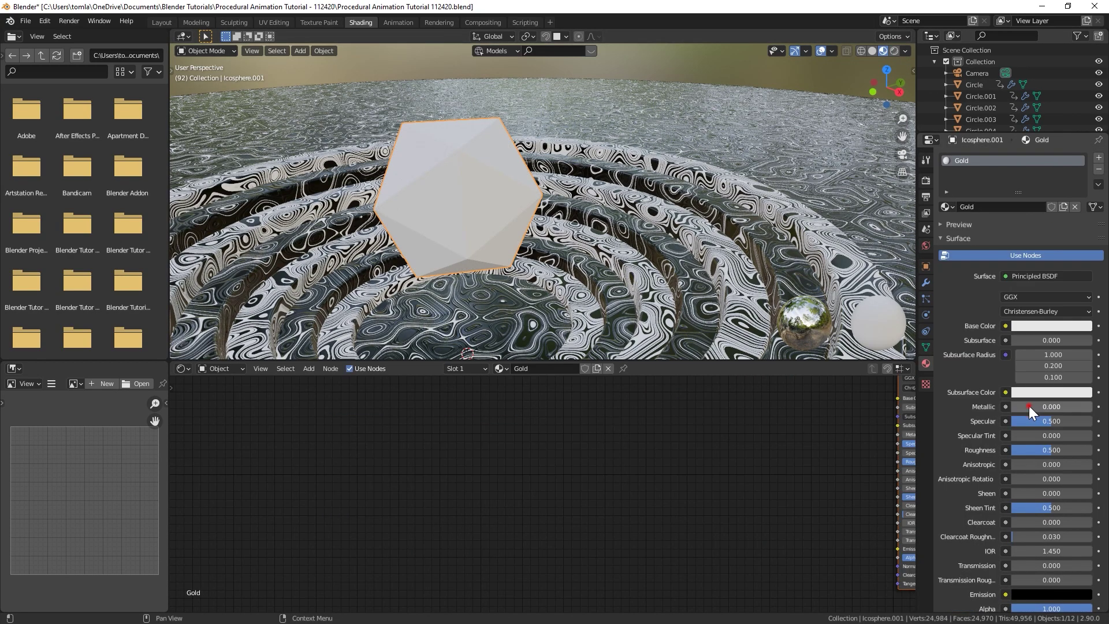
left_click(1028, 407)
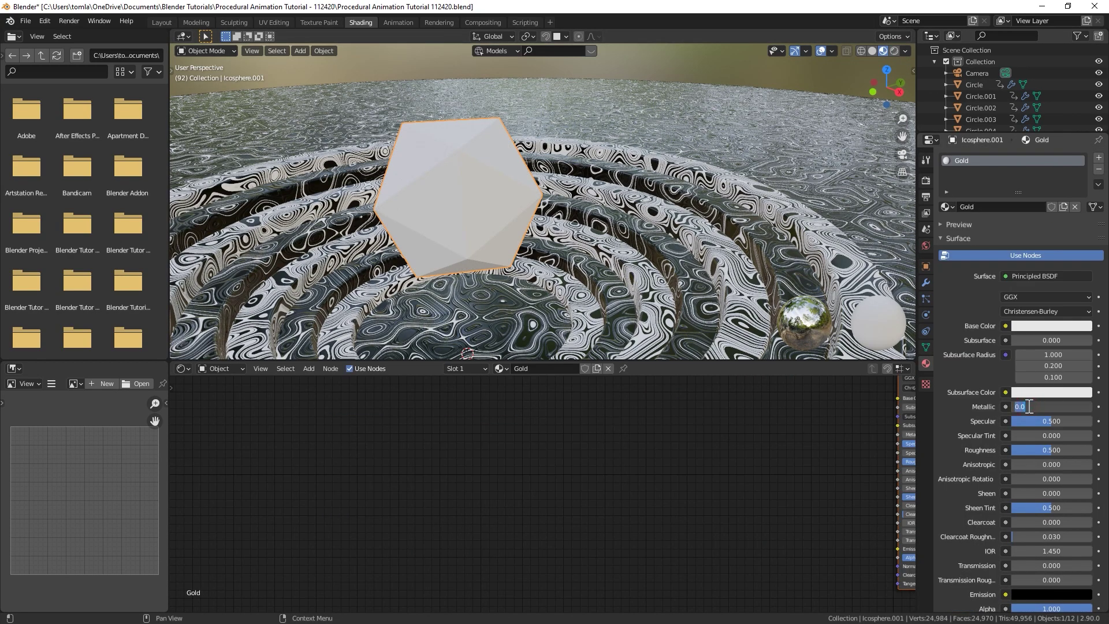
type("1")
key("Return")
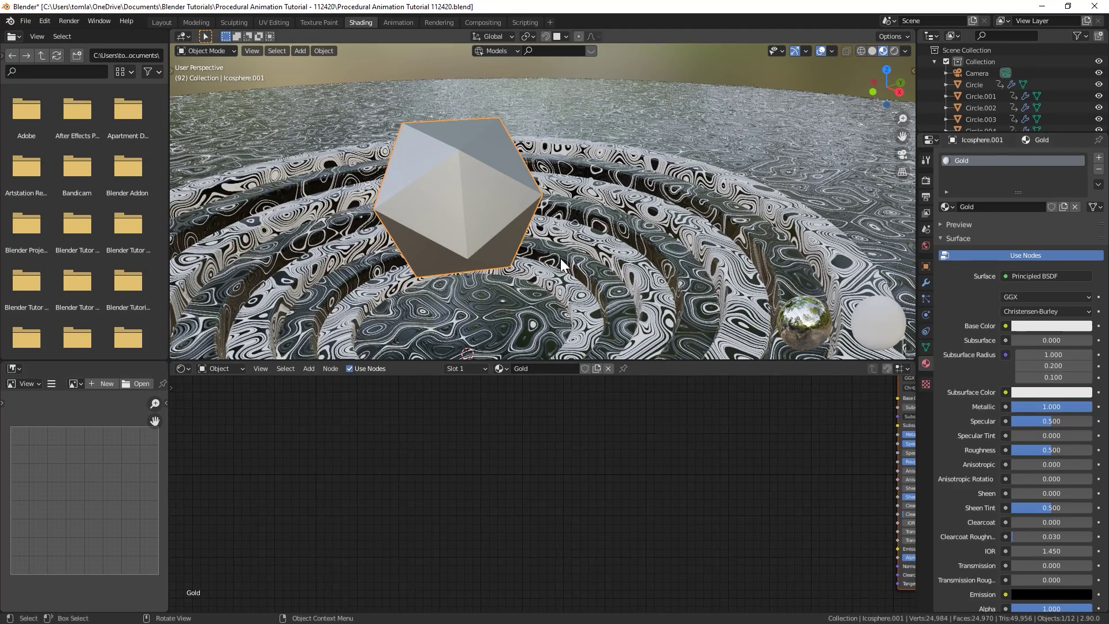
- Scale the copy slightly larger and add Wireframe and Bevel modifiers
key("s")
left_click(569, 271)
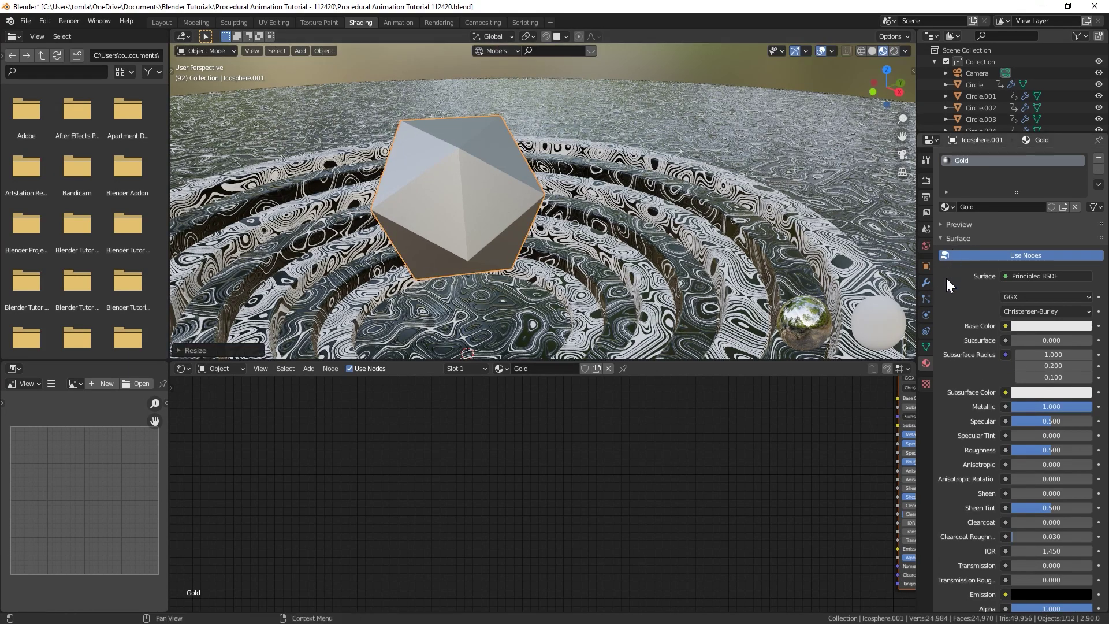
left_click(926, 282)
left_click(974, 158)
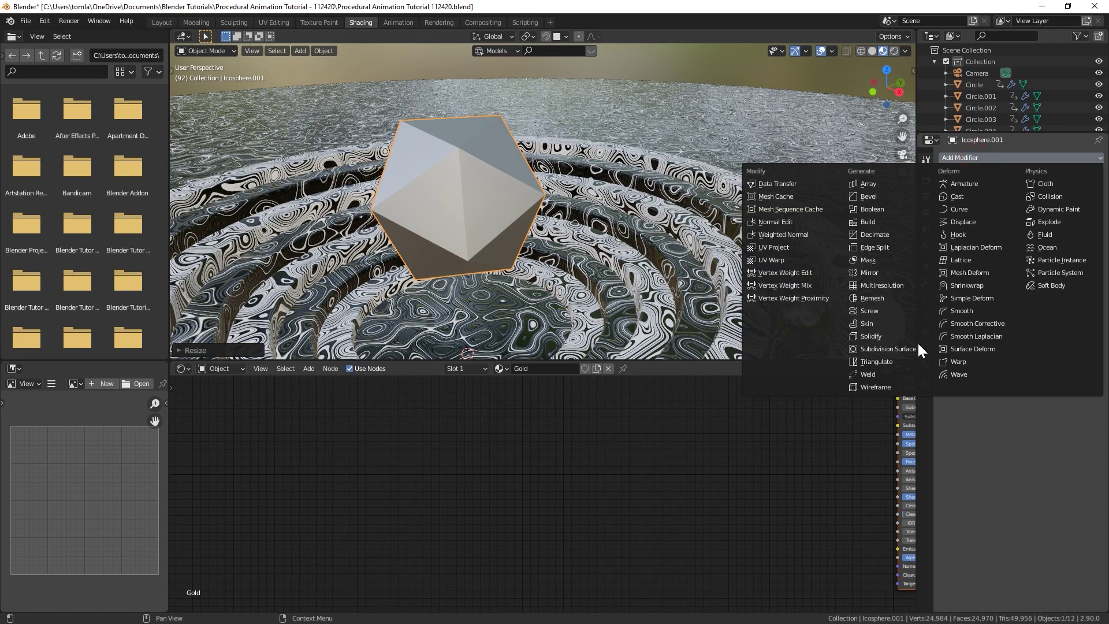
left_click(883, 386)
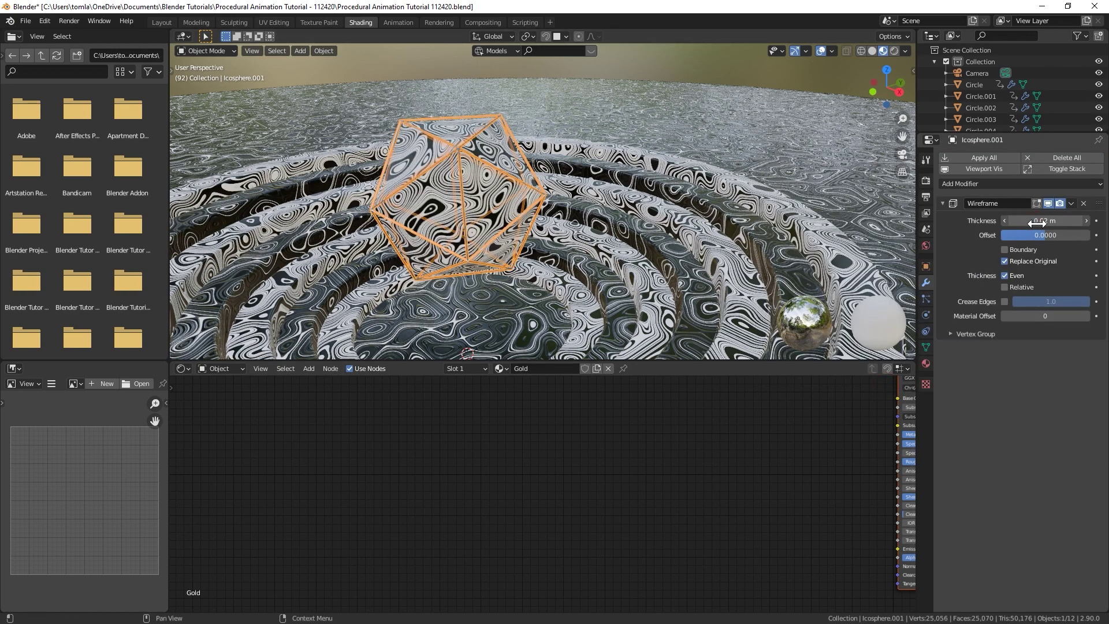
left_click(980, 184)
left_click(886, 222)
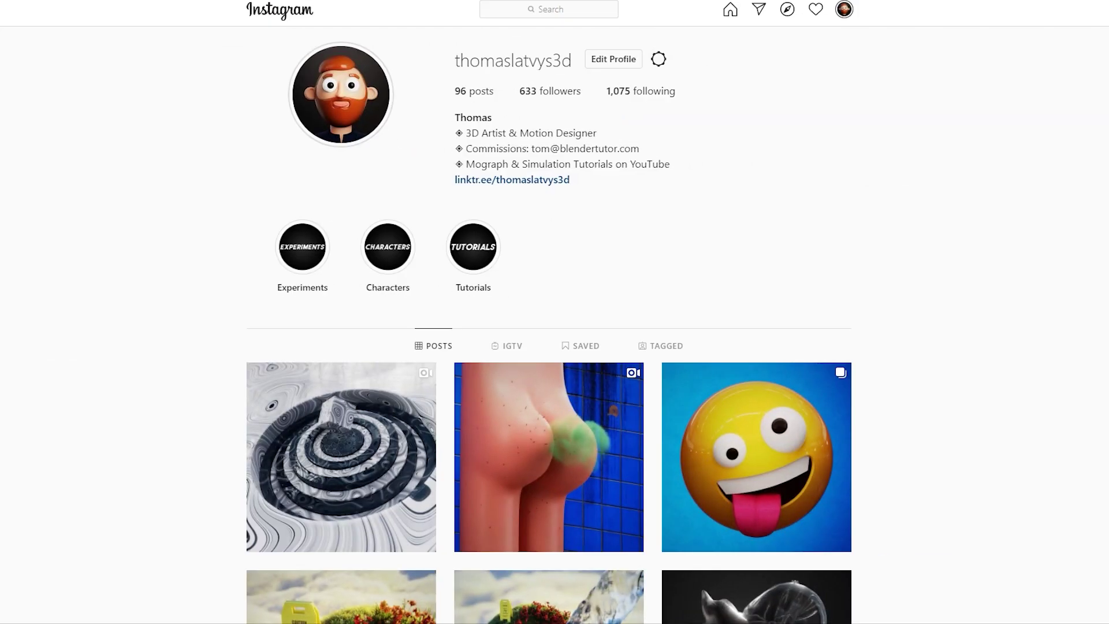
- Scroll down the Instagram profile to reveal the grid of 3D render posts
scroll(549, 323, "down", 2)
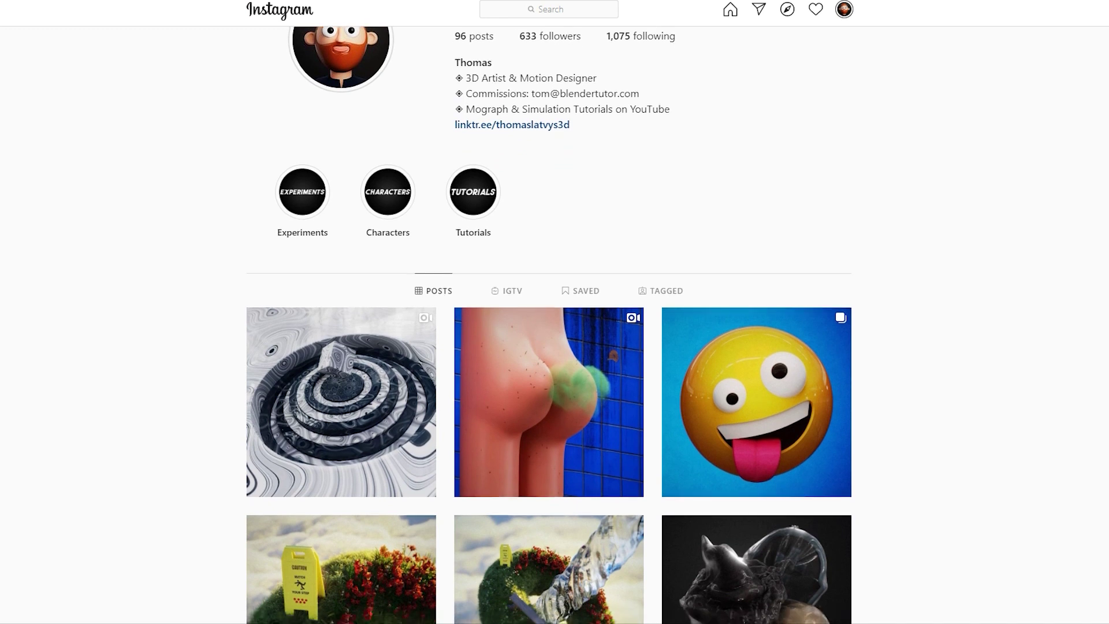
scroll(548, 323, "down", 3)
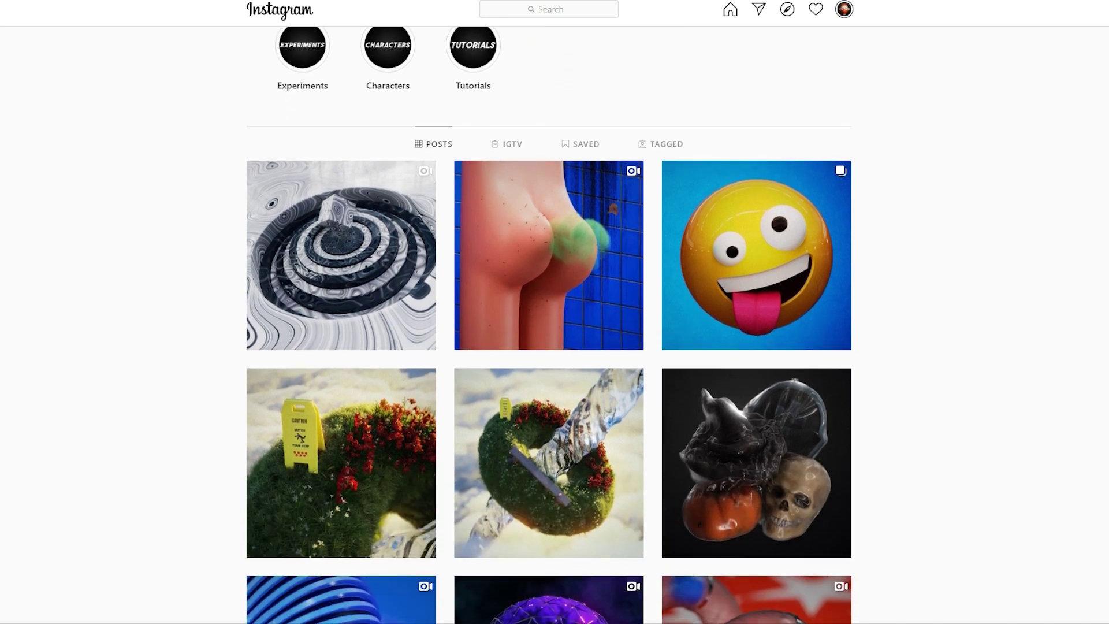
scroll(549, 323, "down", 3)
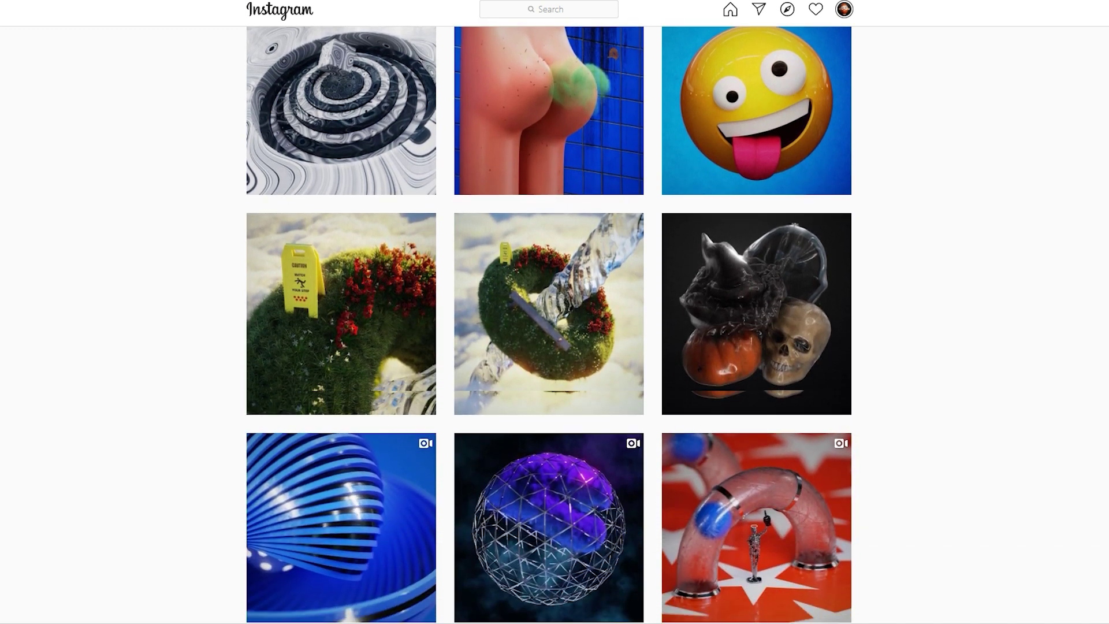